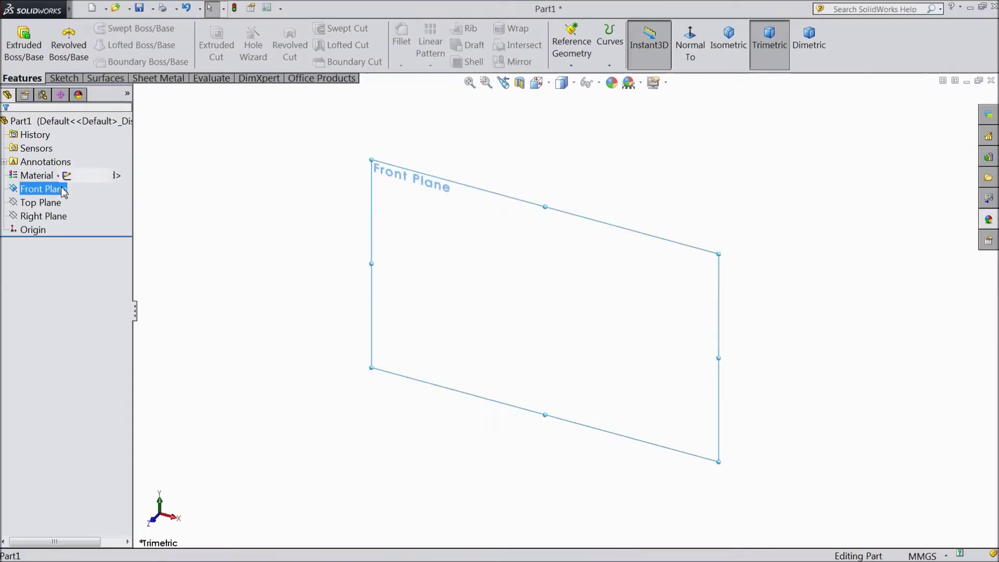
- Start a sketch on the Front Plane and draw a circle of about 78 mm radius centred on the origin
left_click(67, 175)
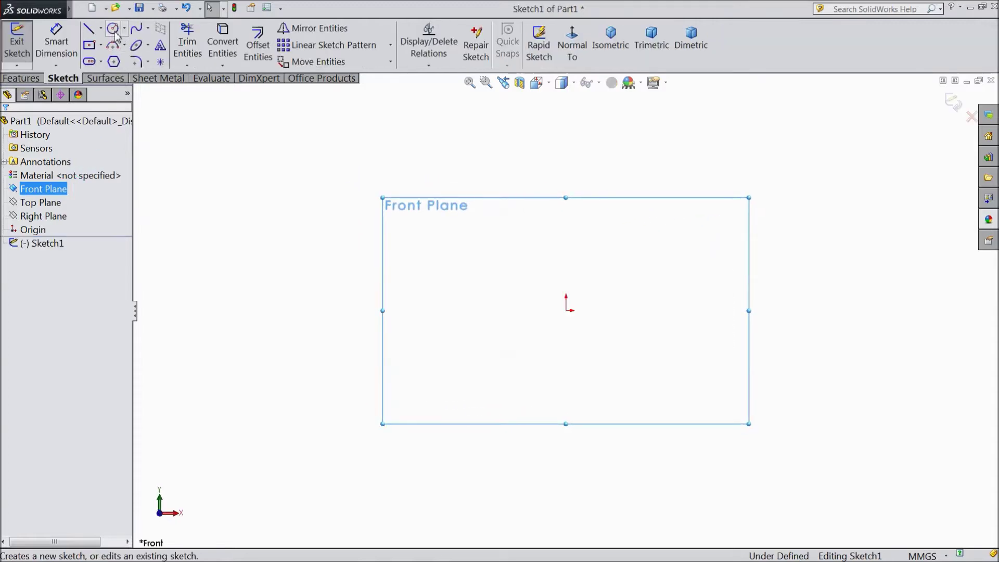
left_click(114, 30)
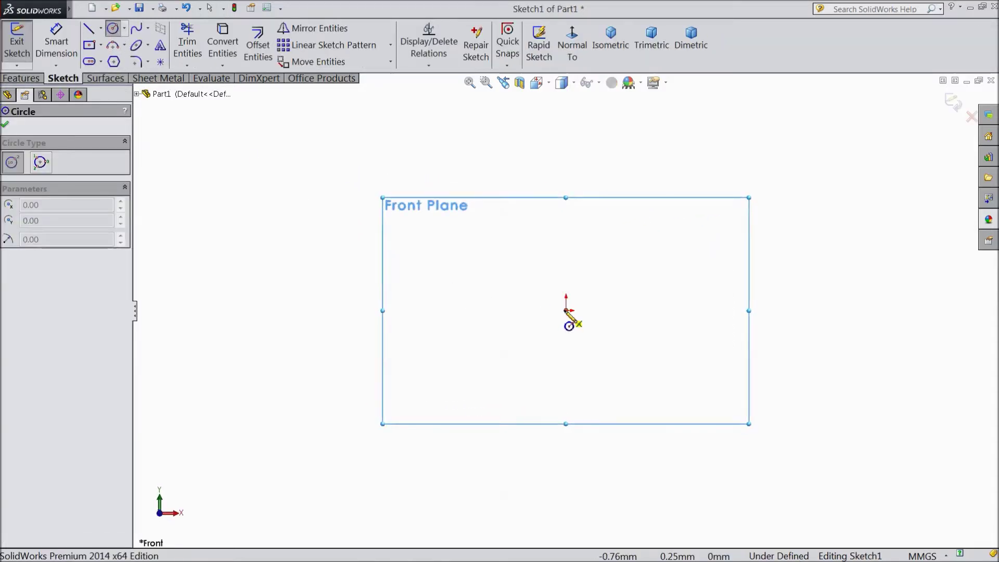
left_click(566, 311)
left_click(407, 312)
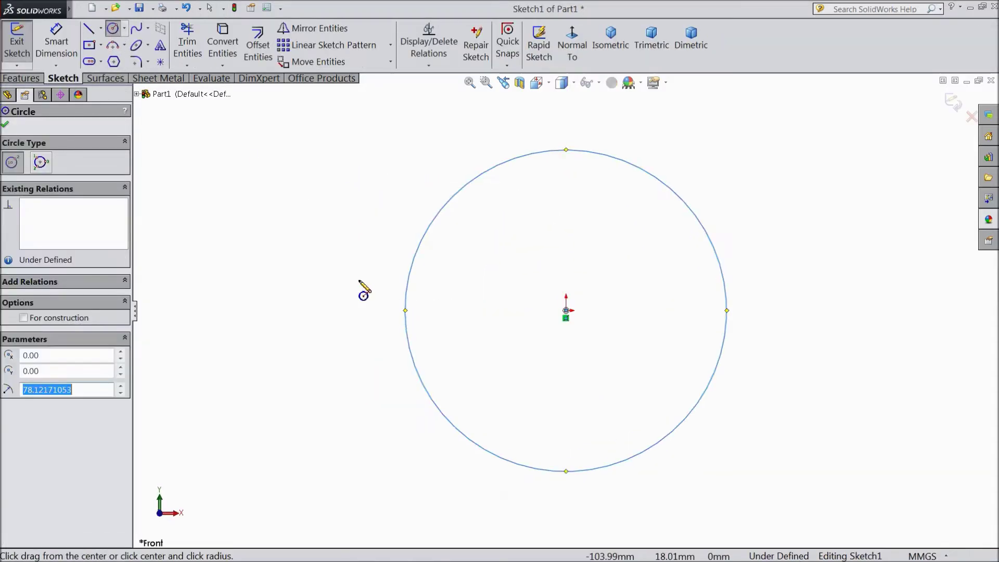
- Dimension the circle's diameter as 80 mm
left_click(72, 58)
left_click(385, 313)
left_click(312, 319)
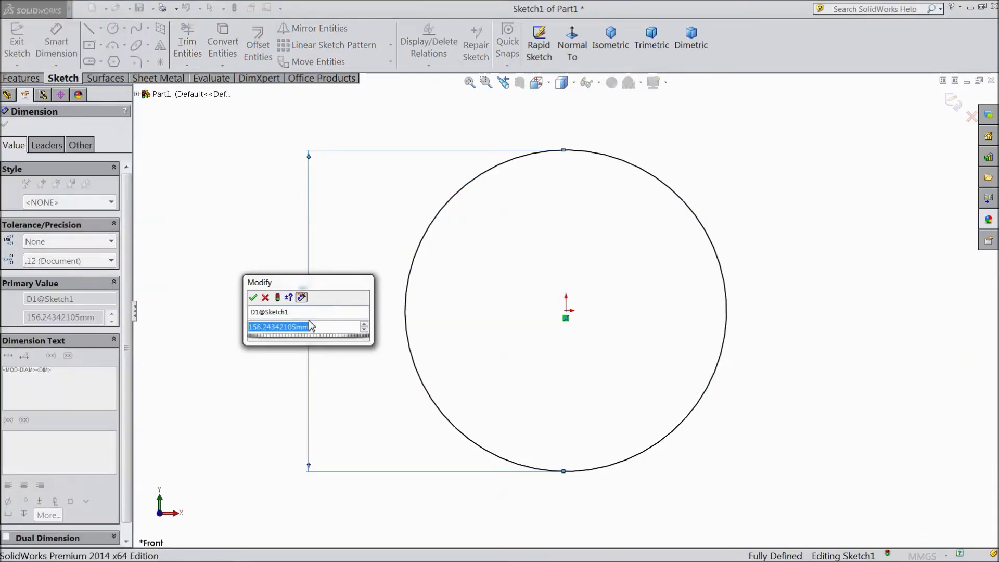
type("80")
left_click(253, 298)
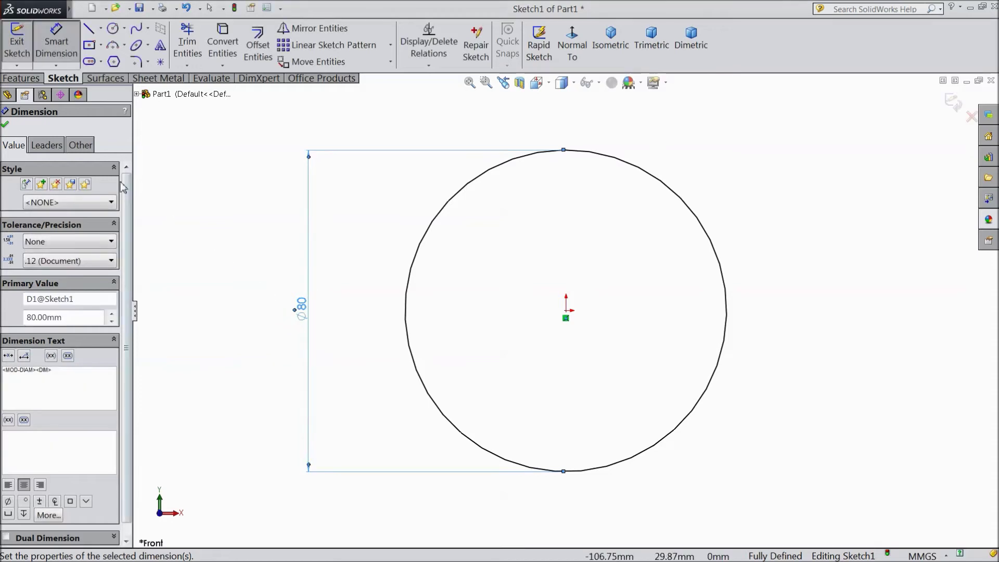
left_click(4, 124)
- Extrude the circle as a boss with a blind depth of 80 mm in the reversed direction
left_click(22, 79)
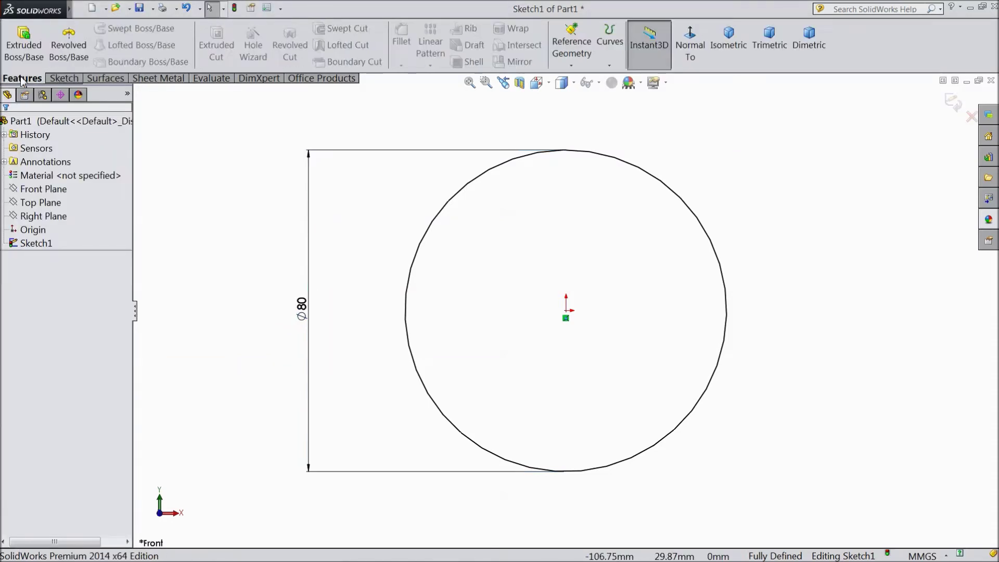
left_click(24, 45)
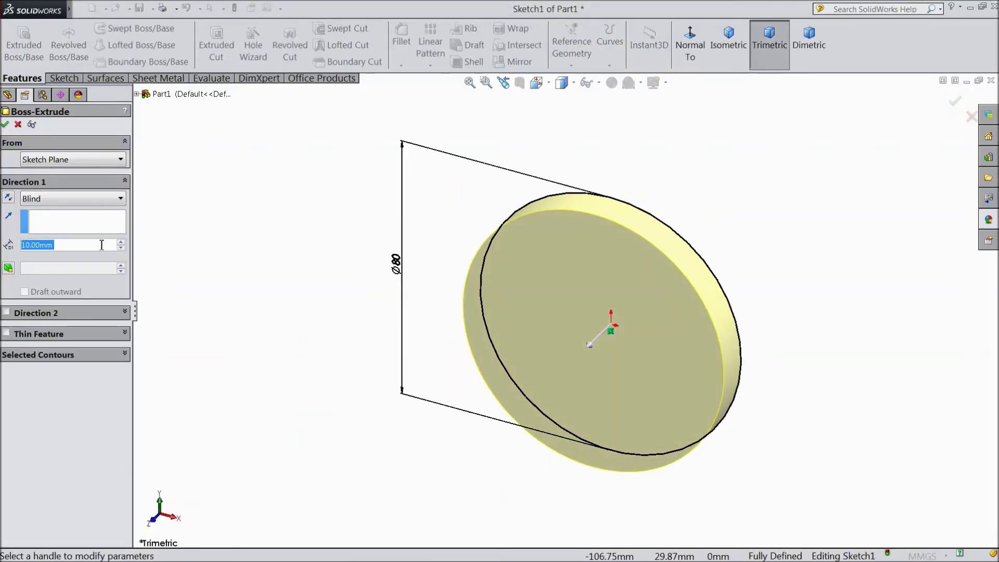
type("80")
key("Return")
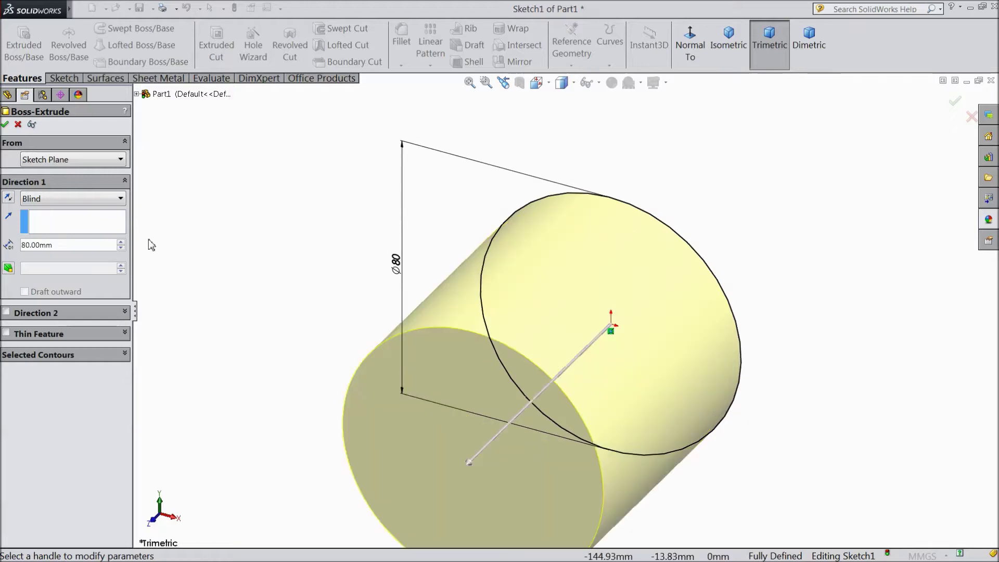
left_click(9, 200)
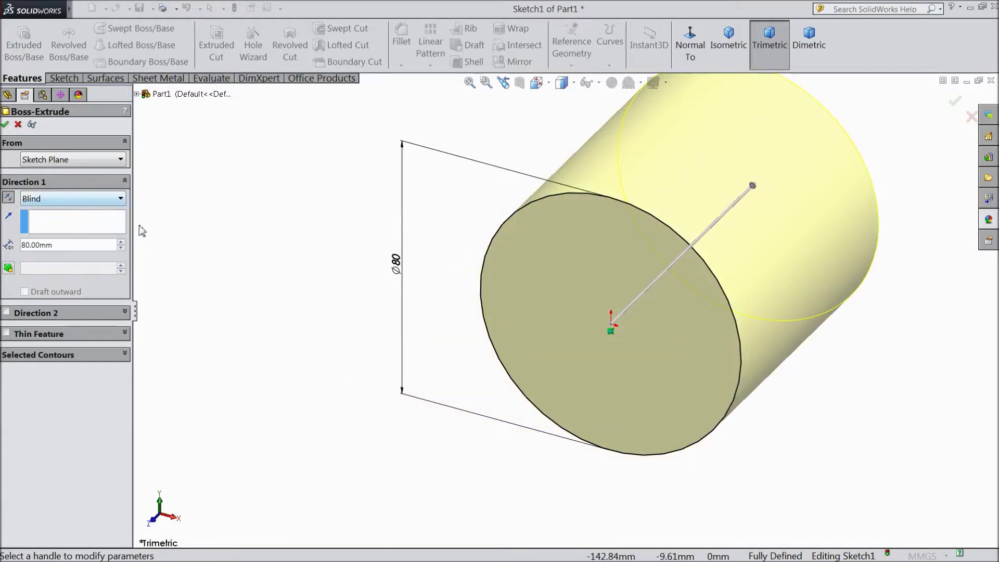
left_click(5, 125)
- Start a sketch on the Right Plane and draw a circle of about 26 mm radius above and beyond the cylinder's far end
scroll(263, 257, "up", 3)
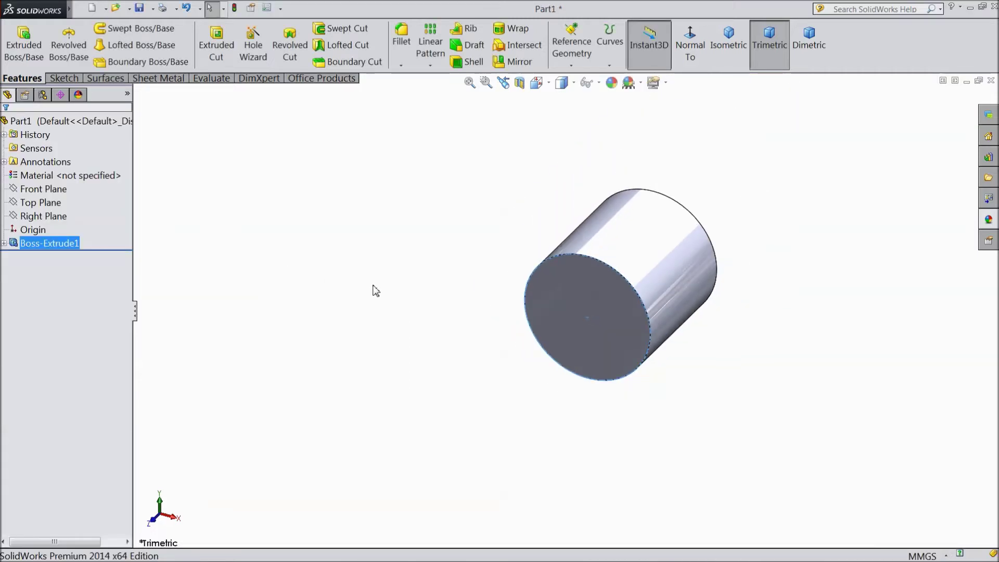
scroll(471, 307, "up", 1)
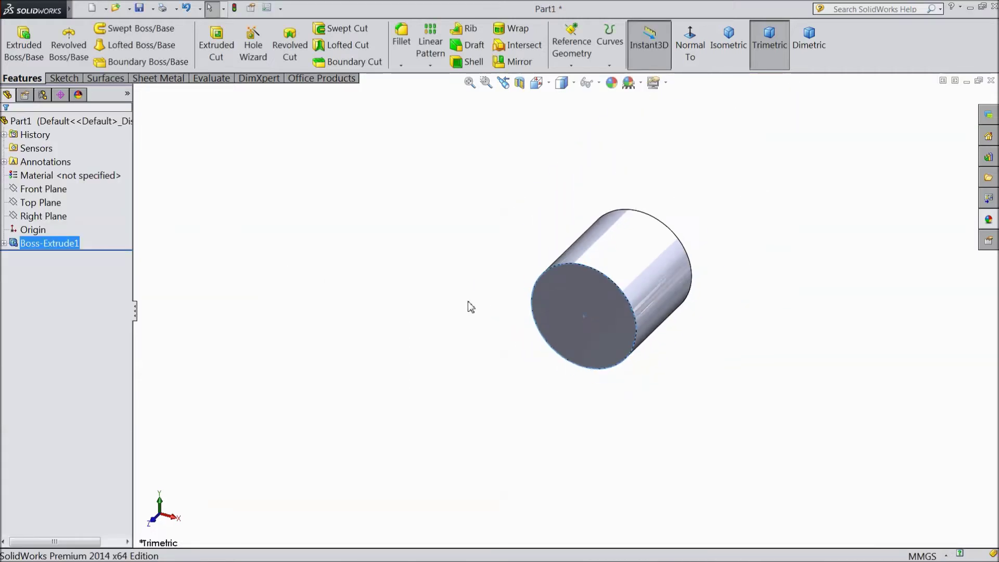
left_click(63, 216)
left_click(62, 200)
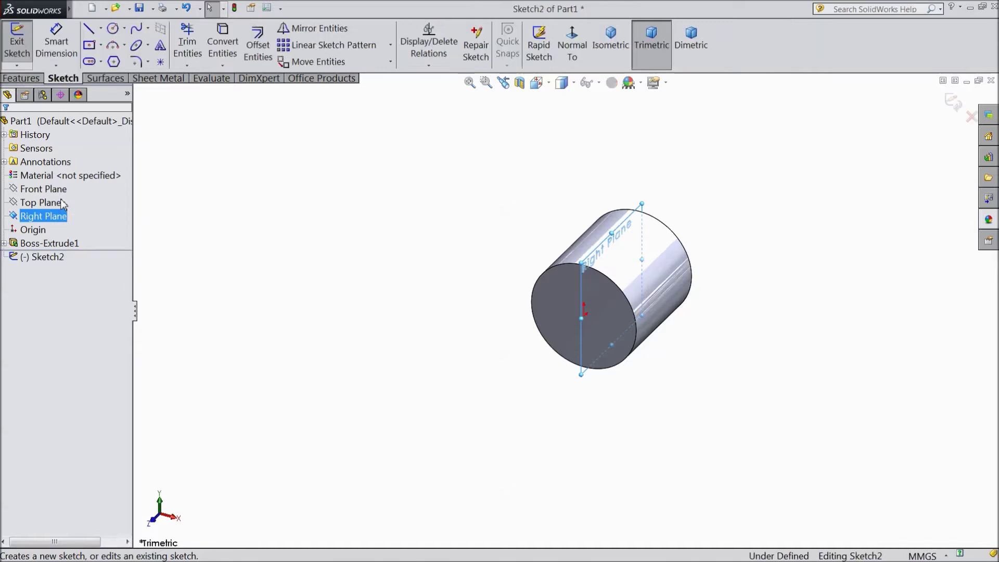
left_click(578, 42)
left_click(113, 30)
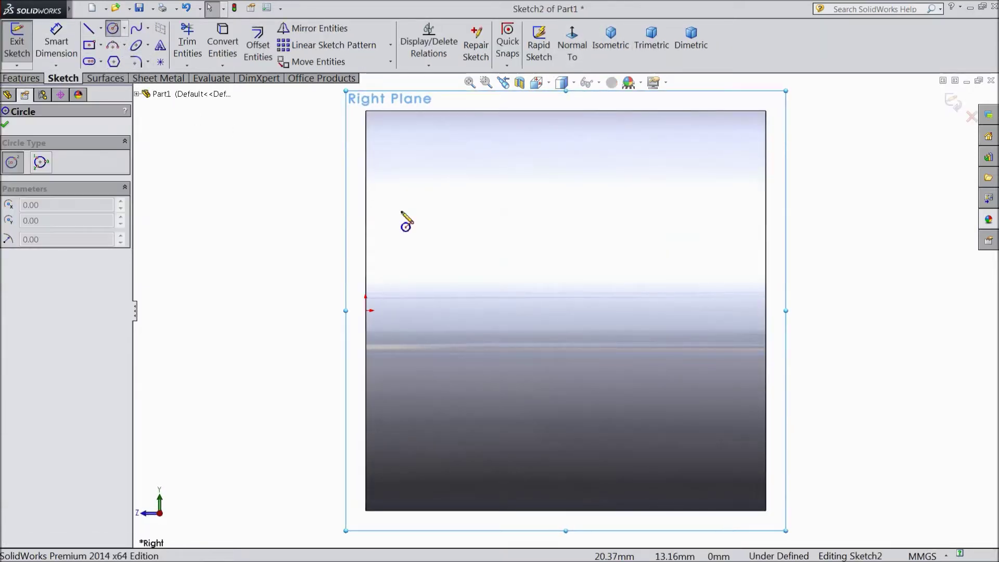
scroll(602, 314, "up", 3)
scroll(665, 245, "up", 2)
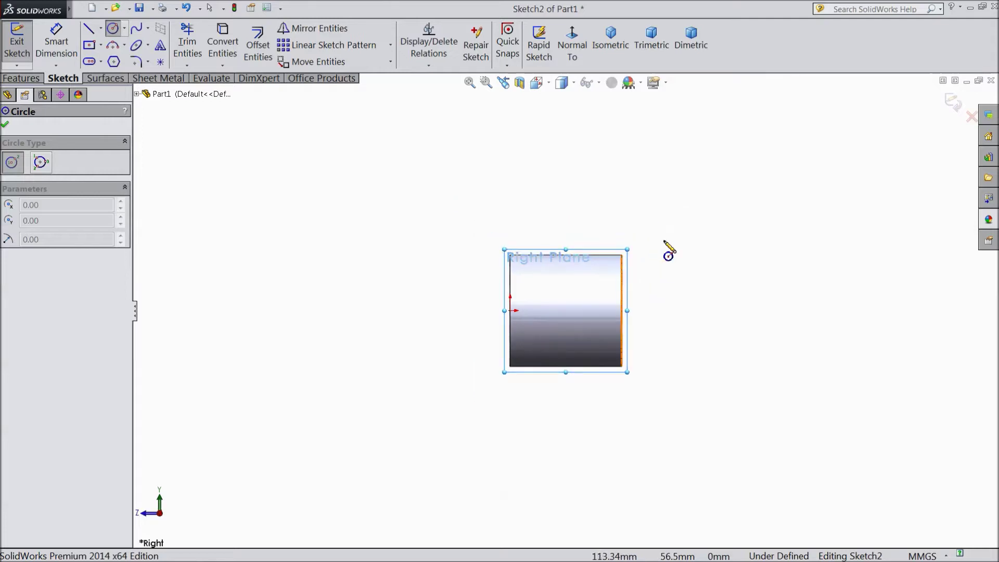
left_click(698, 163)
left_click(712, 198)
scroll(711, 168, "down", 2)
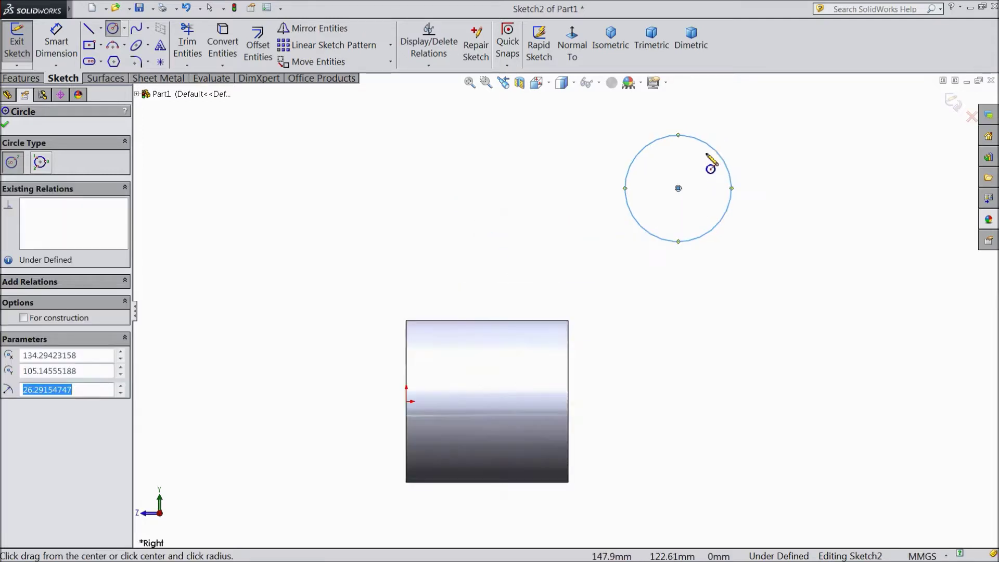
- Dimension the new circle's diameter as 50 mm
left_click(56, 41)
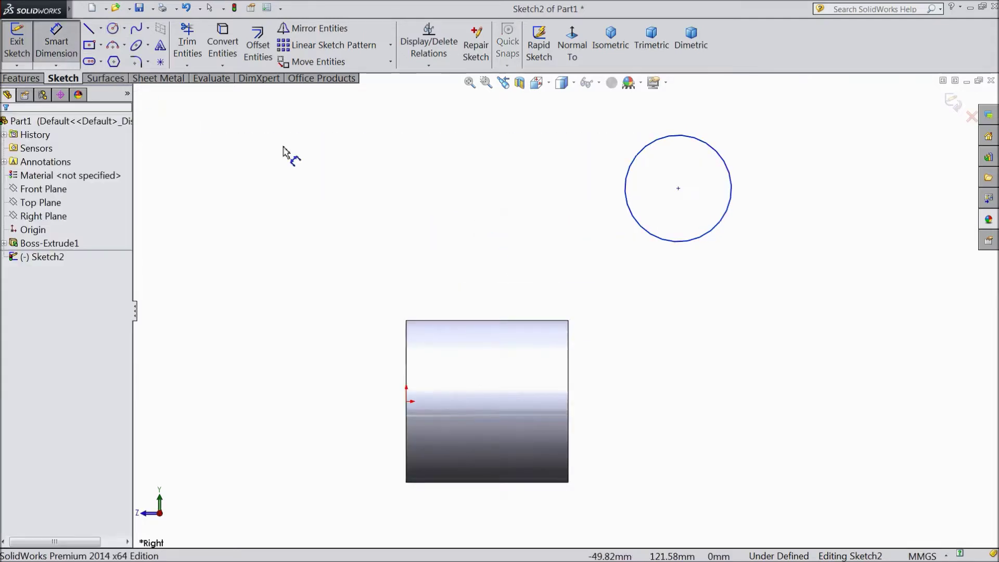
left_click(721, 221)
left_click(786, 191)
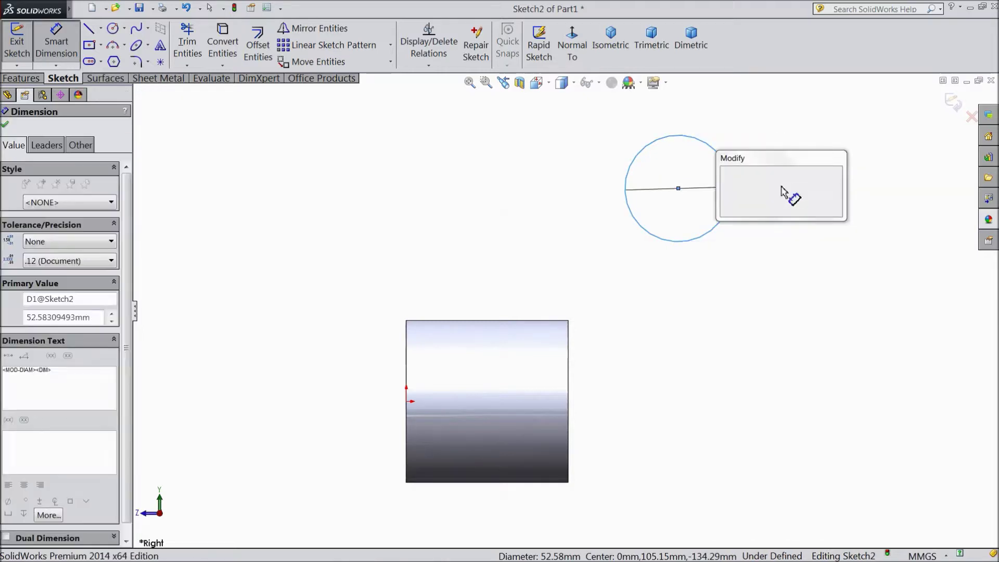
type("50")
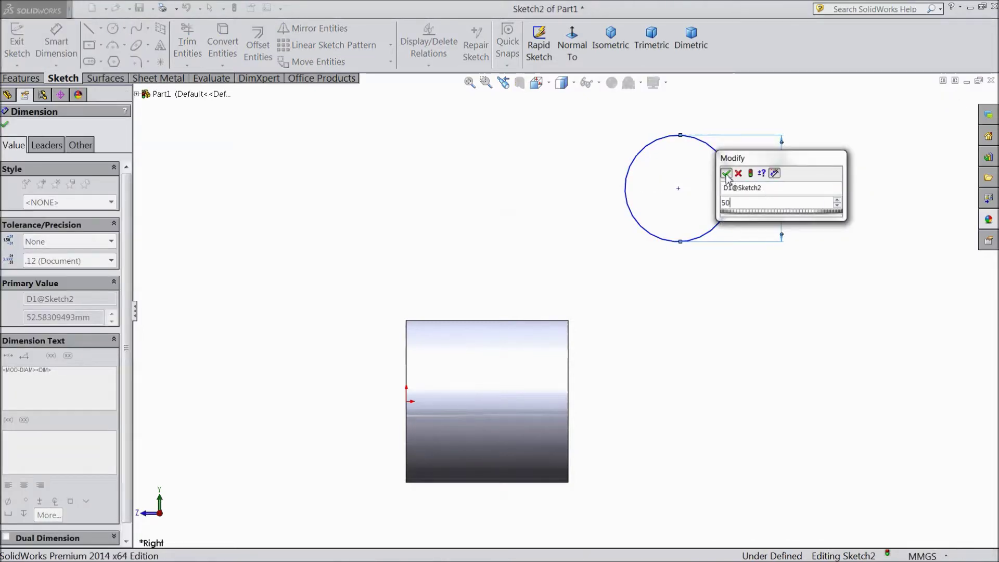
key("Return")
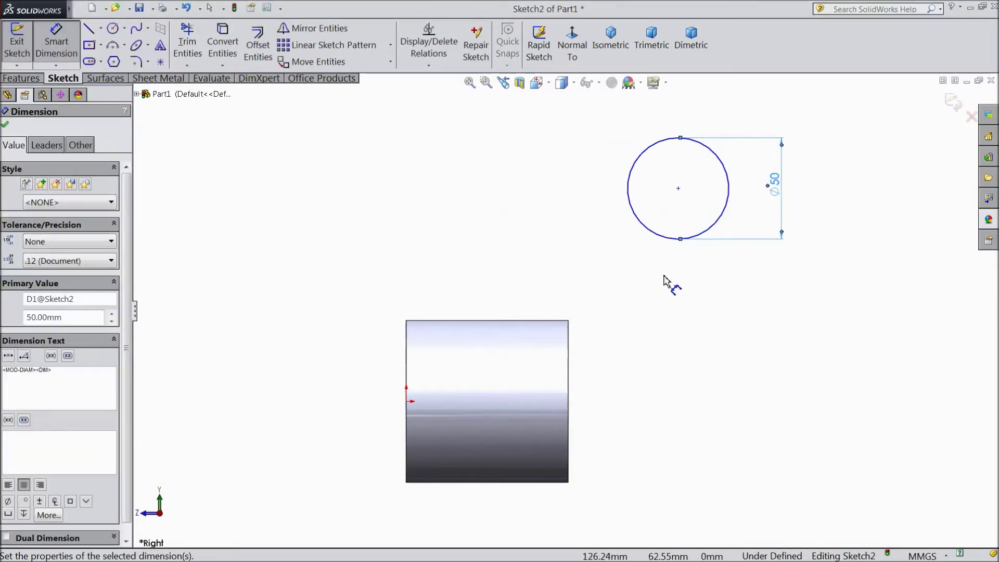
- Dimension the vertical distance from the origin to the circle's centre as 100 mm
left_click(671, 238)
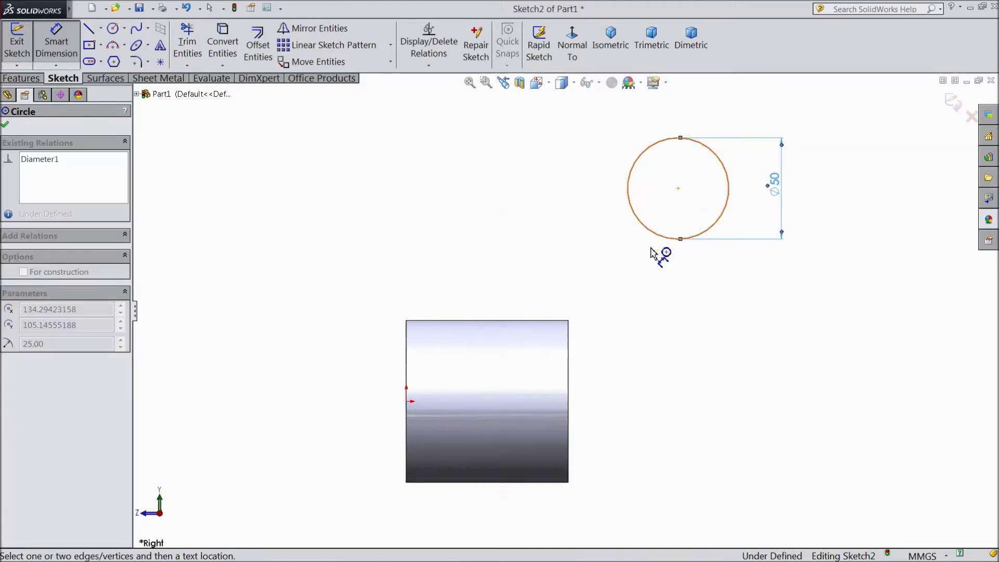
left_click(406, 401)
left_click(810, 312)
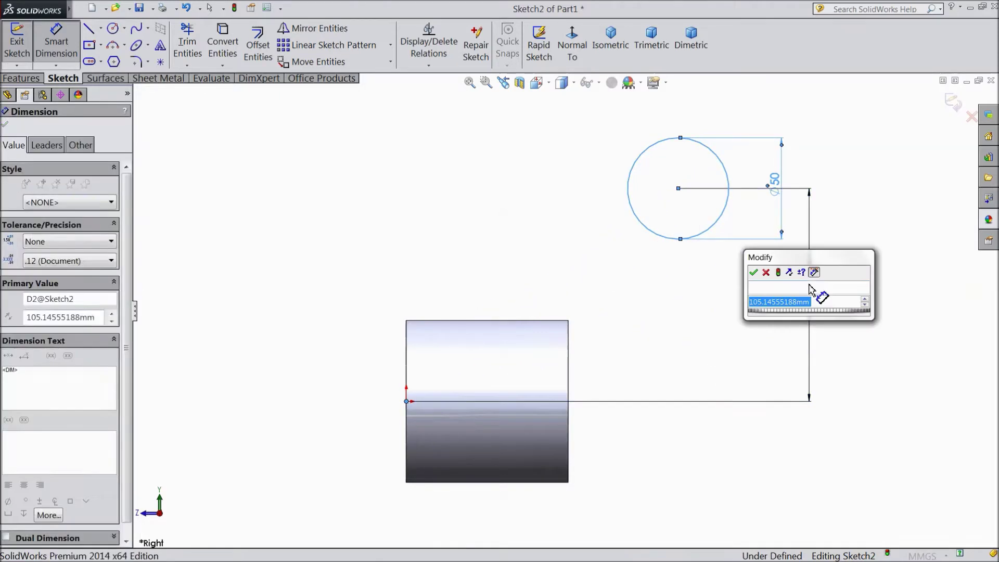
type("100")
left_click(754, 272)
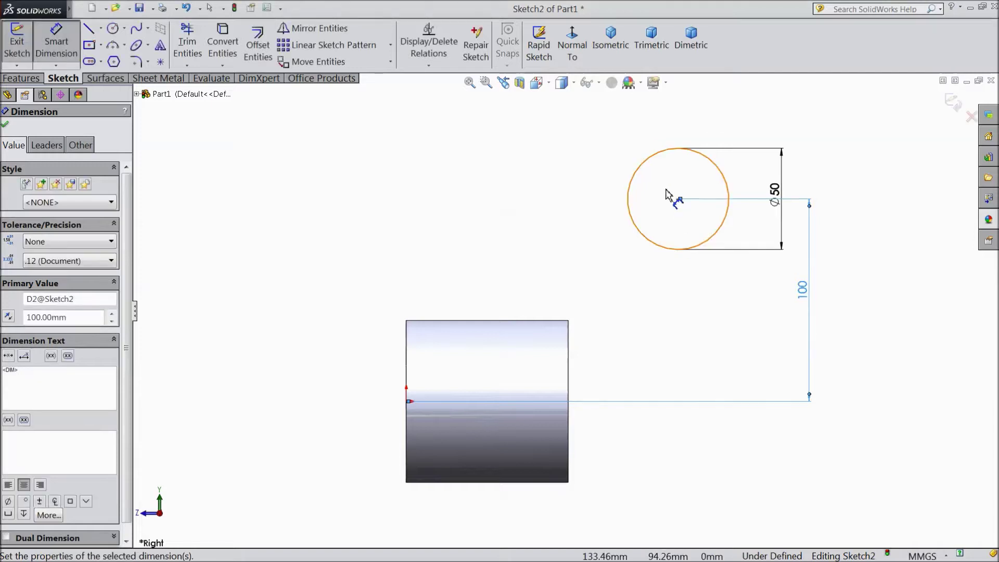
- Dimension the horizontal distance from the cylinder's far end edge to the circle's centre as 40 mm
left_click(647, 166)
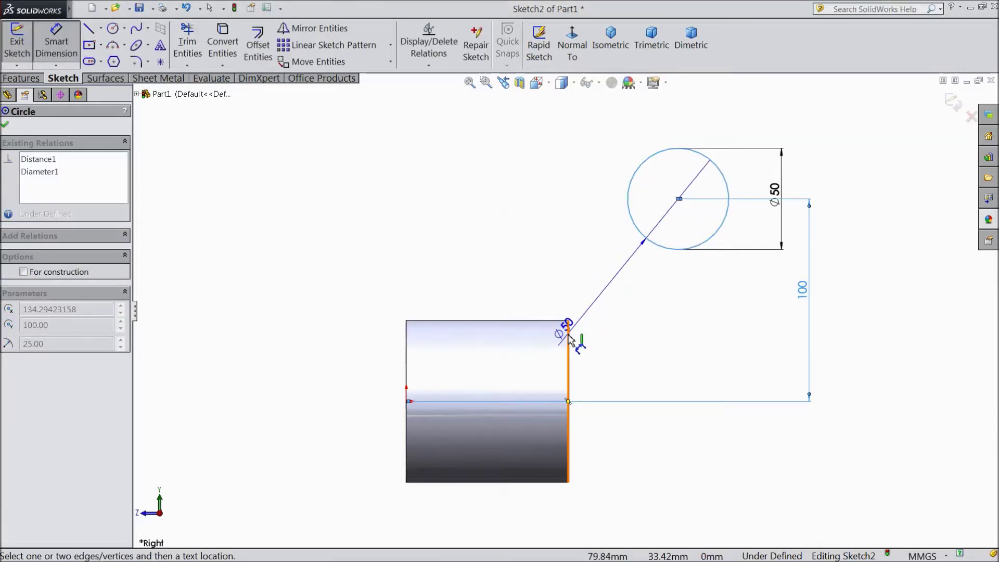
left_click(569, 333)
left_click(618, 124)
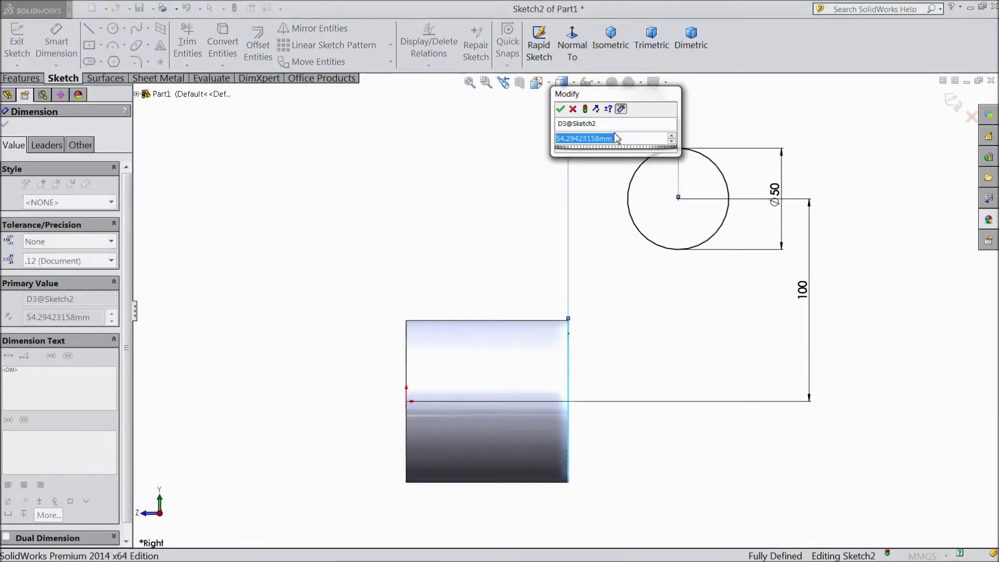
type("40")
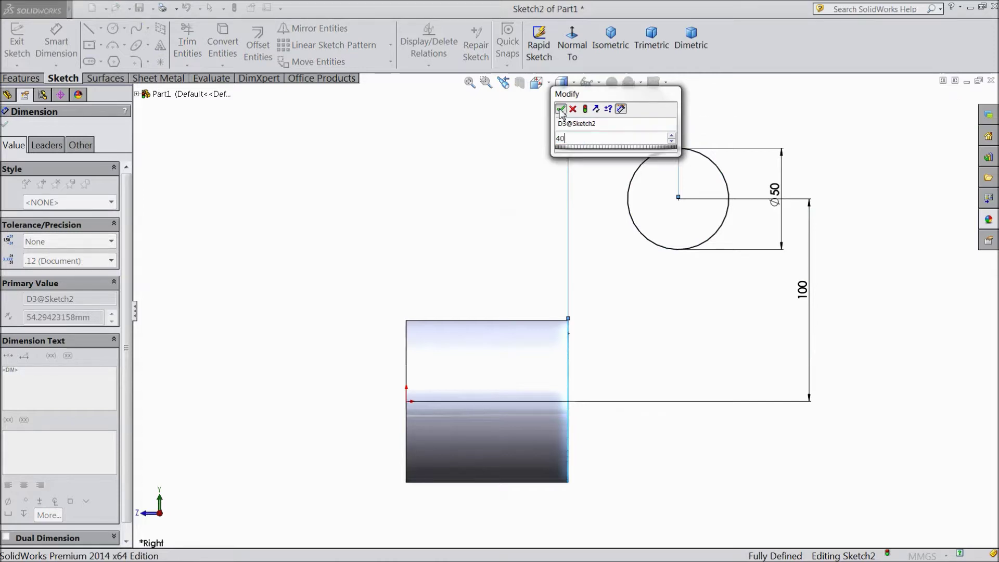
left_click(560, 109)
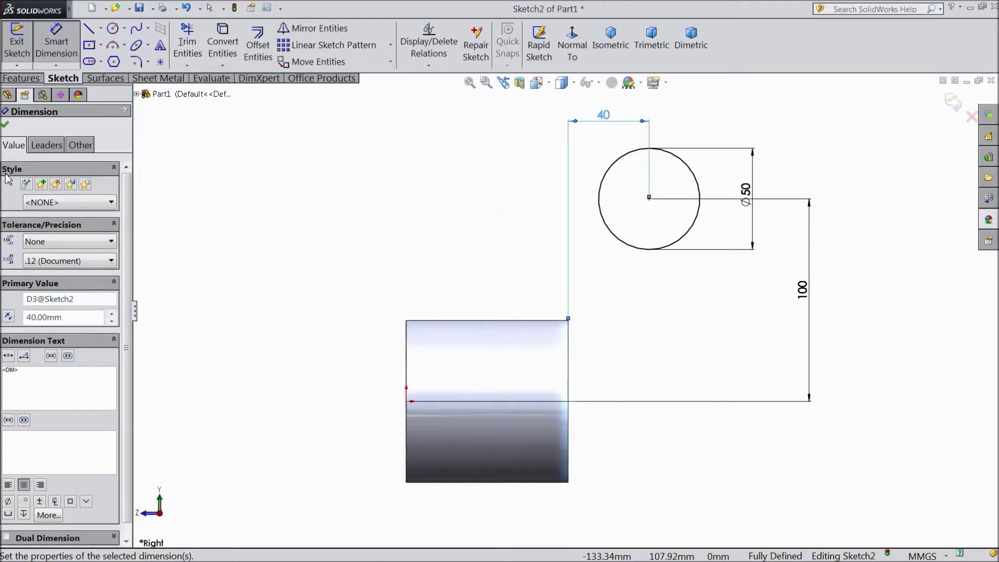
left_click(5, 125)
- Extrude the 50 mm circle as a boss with the Mid Plane end condition and a total depth of 50 mm
left_click(21, 78)
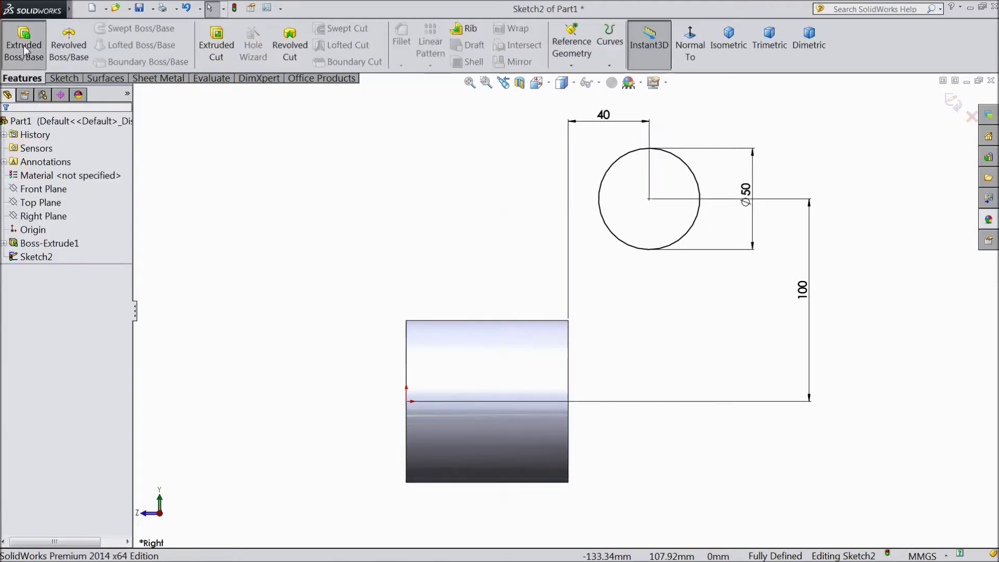
left_click(23, 45)
middle_click_drag(361, 262, 459, 347)
scroll(459, 347, "down", 3)
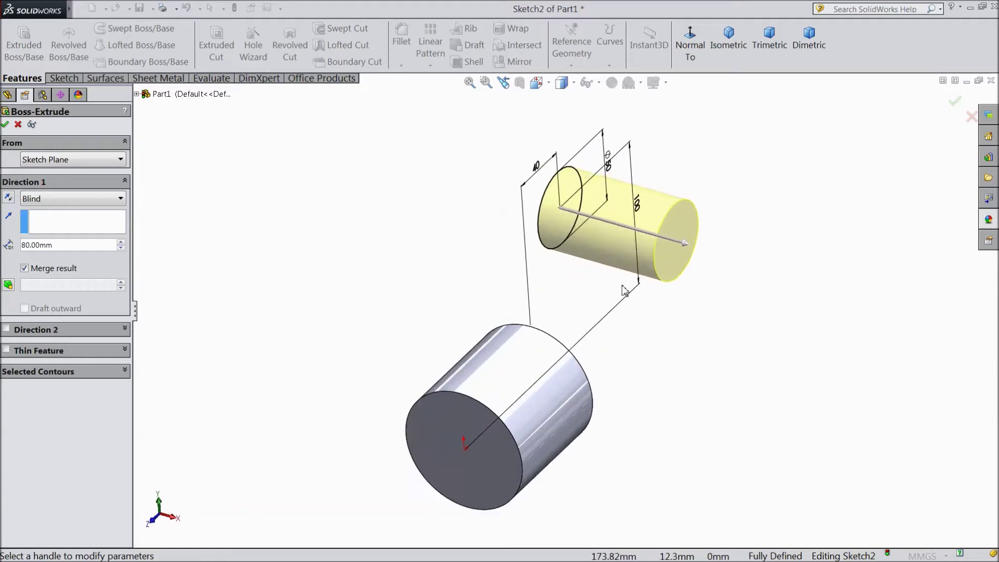
left_click(59, 201)
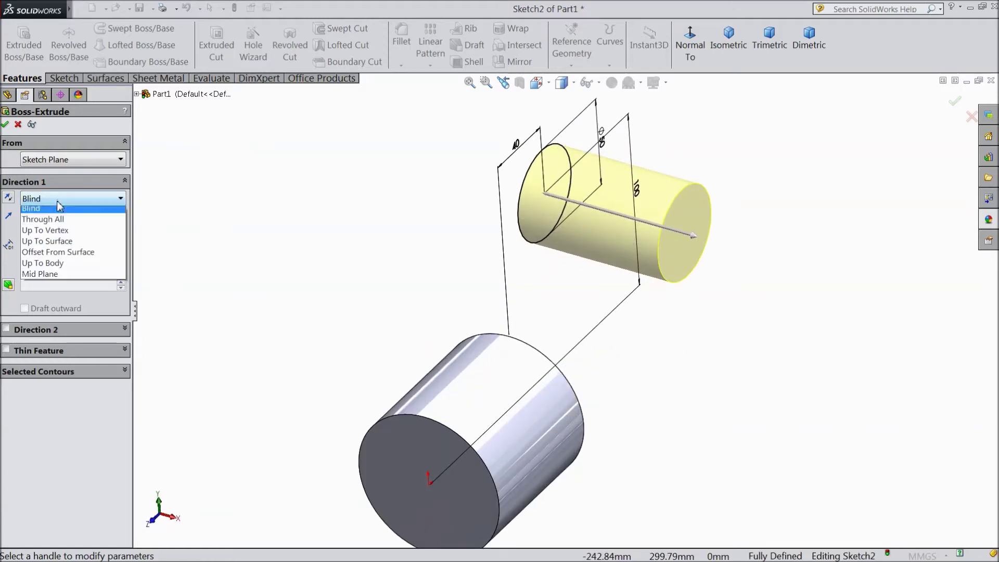
left_click(49, 283)
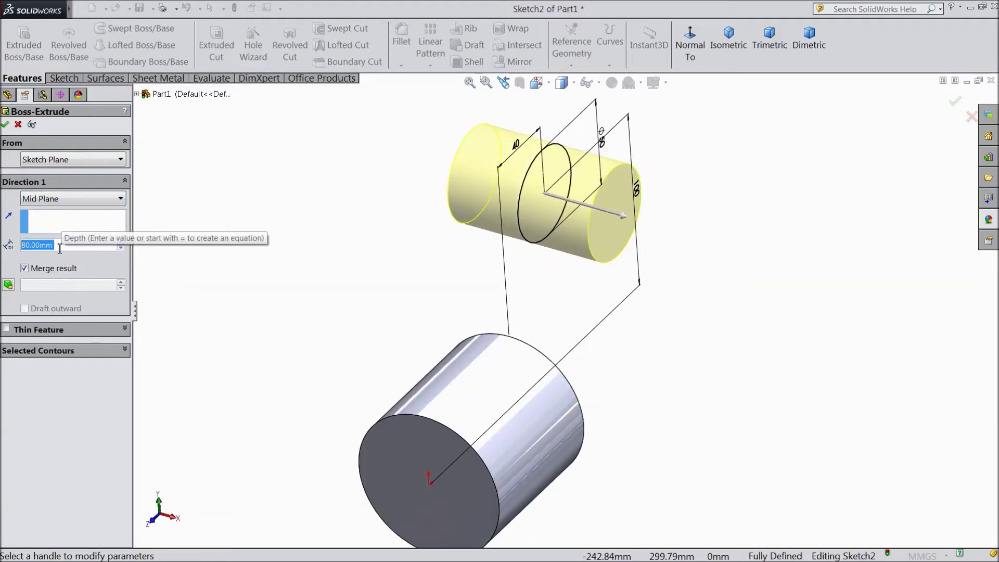
type("20")
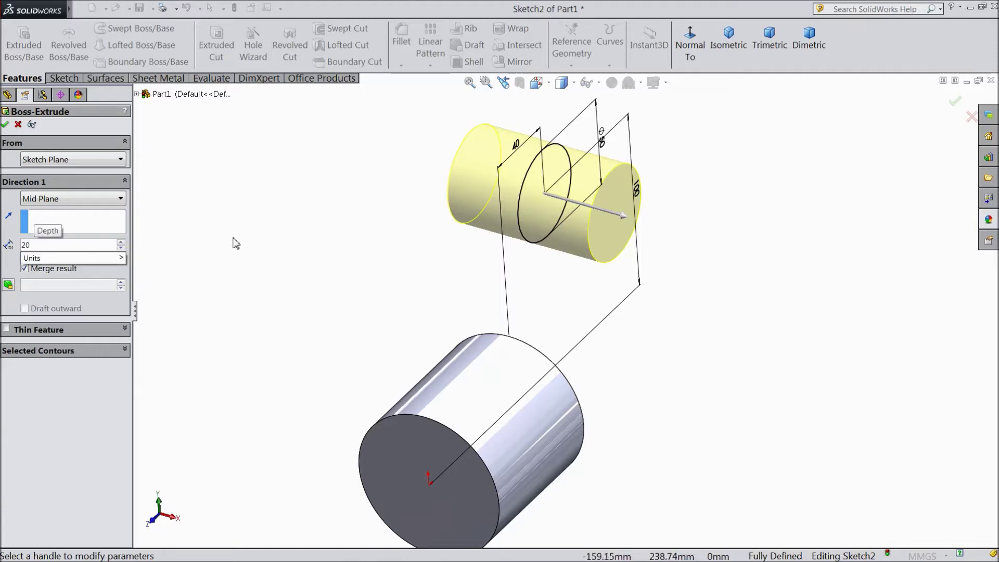
key("Return")
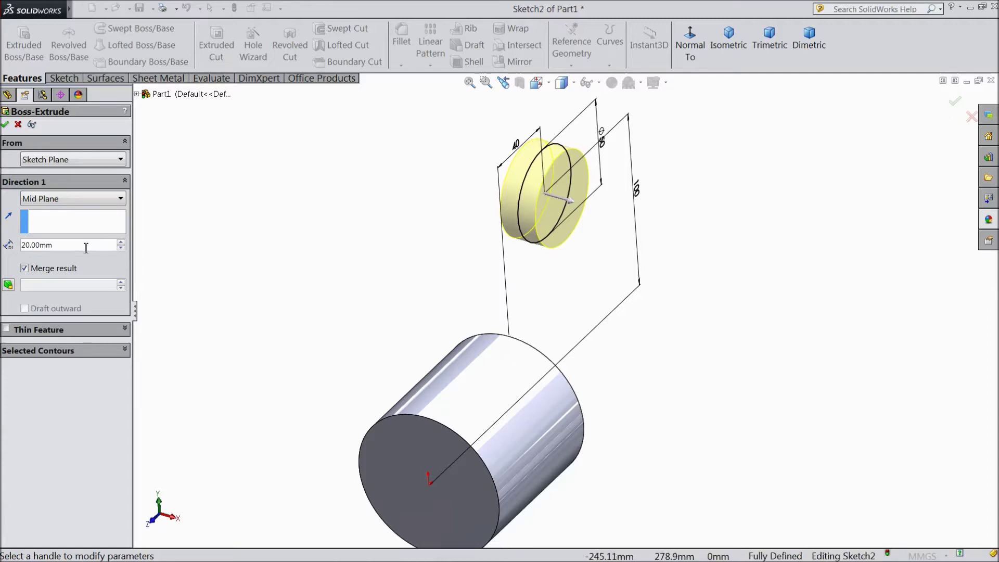
type("50")
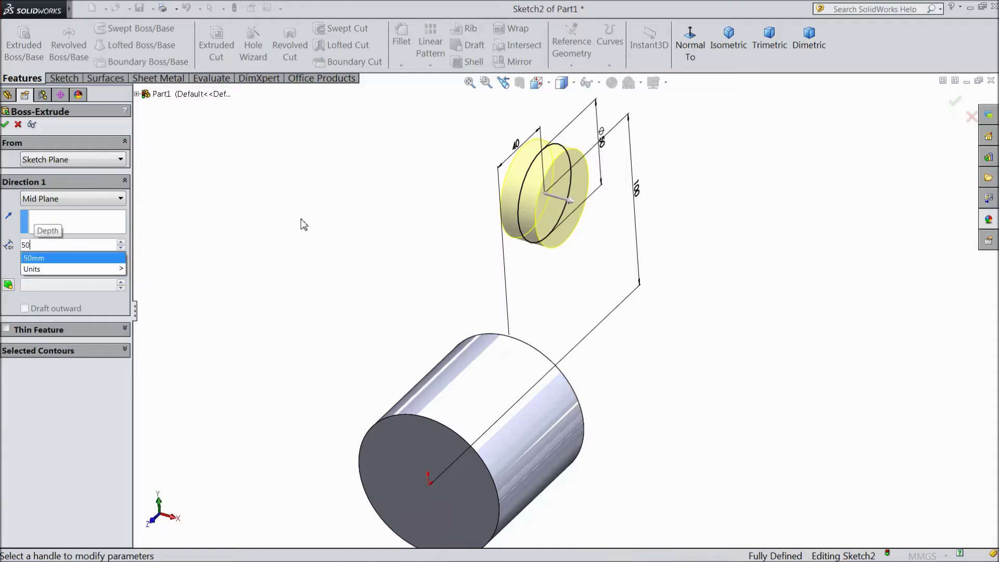
key("Return")
left_click(4, 125)
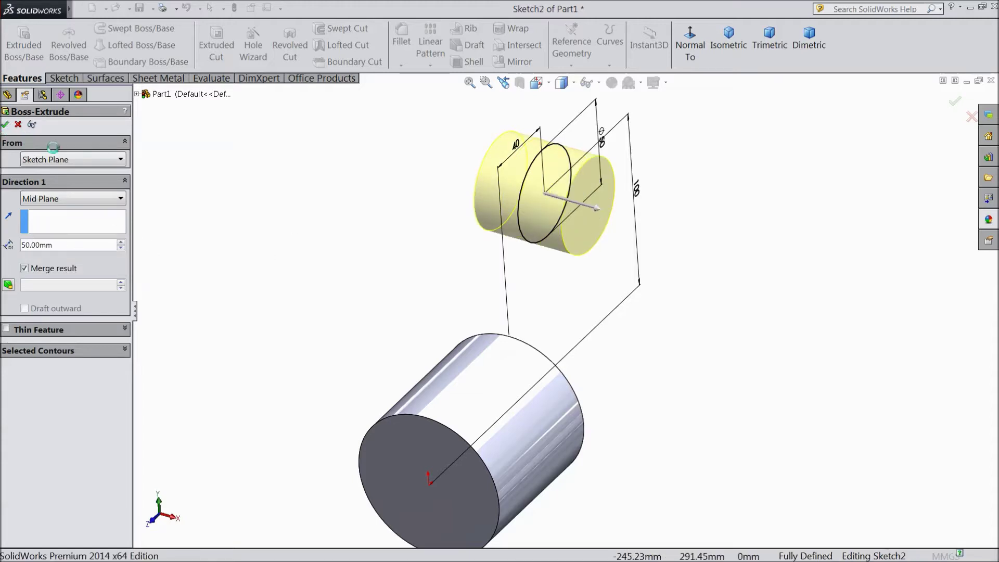
- Start a sketch on the Right Plane and convert the 50 mm cylinder's circular edge into a sketch entity
left_click(43, 230)
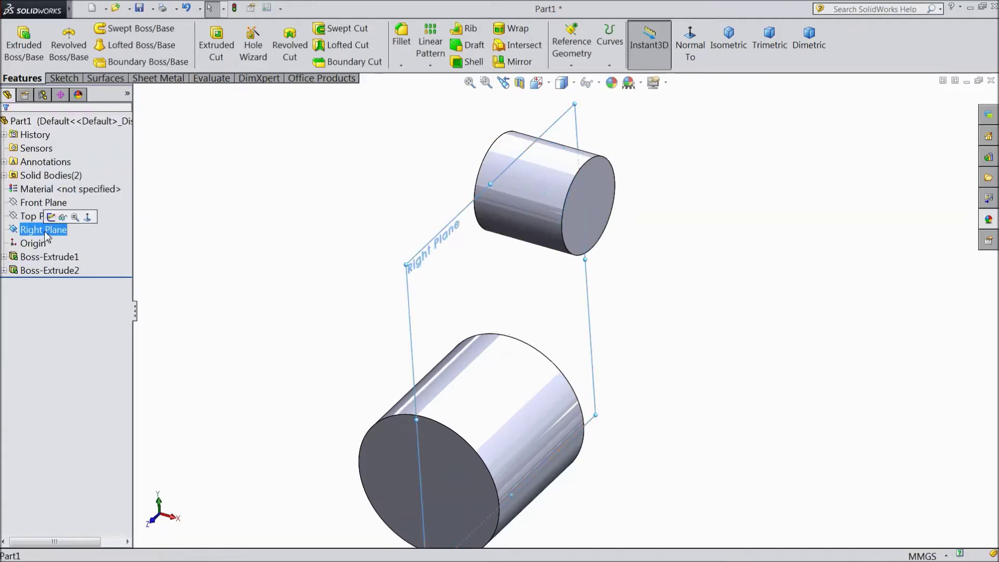
left_click(54, 221)
left_click(572, 44)
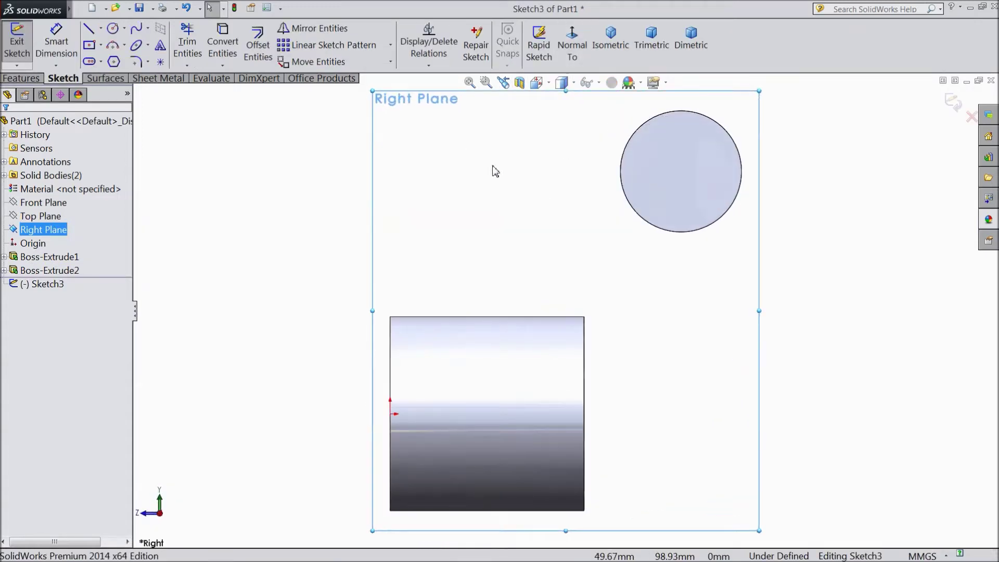
left_click(691, 233)
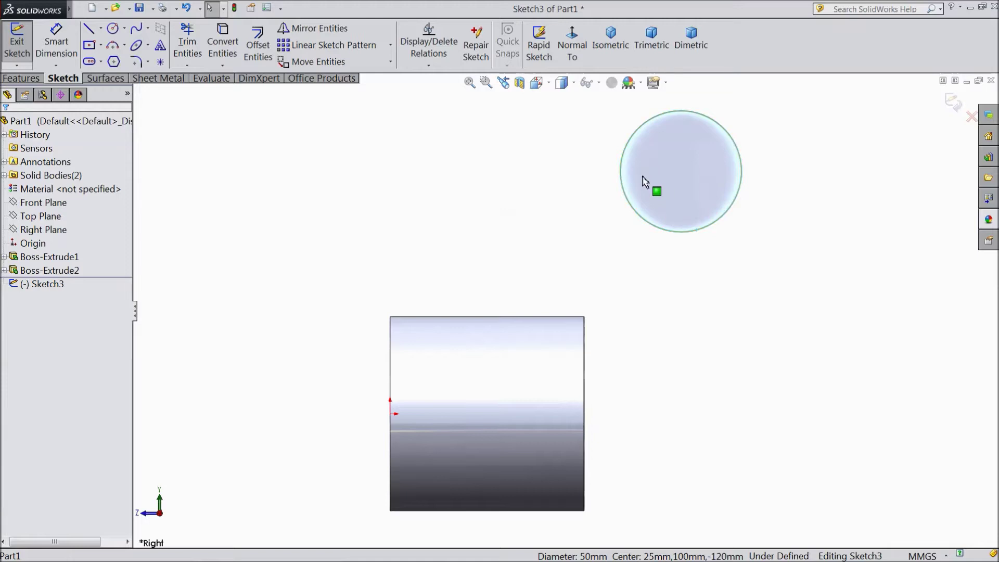
left_click(223, 52)
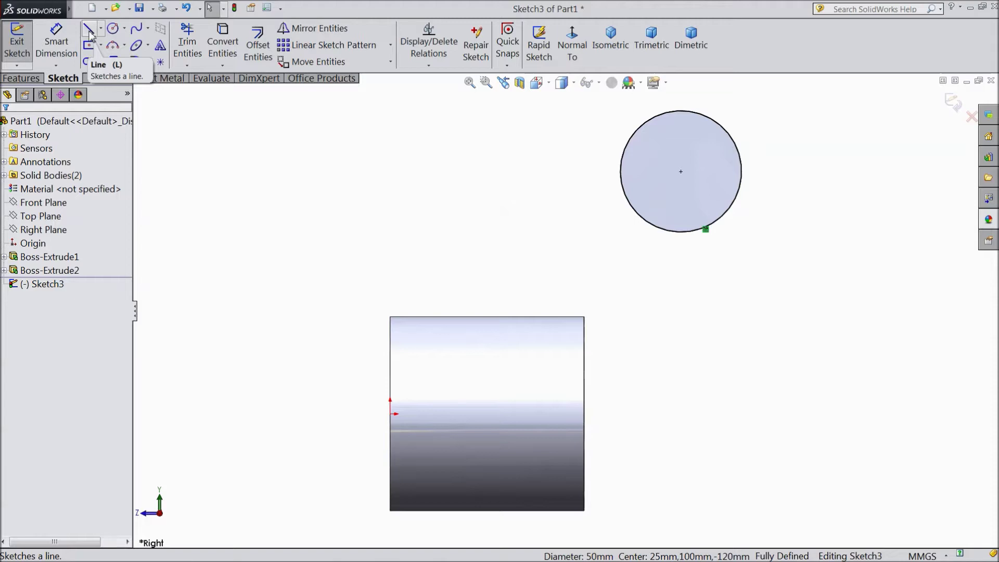
left_click(125, 45)
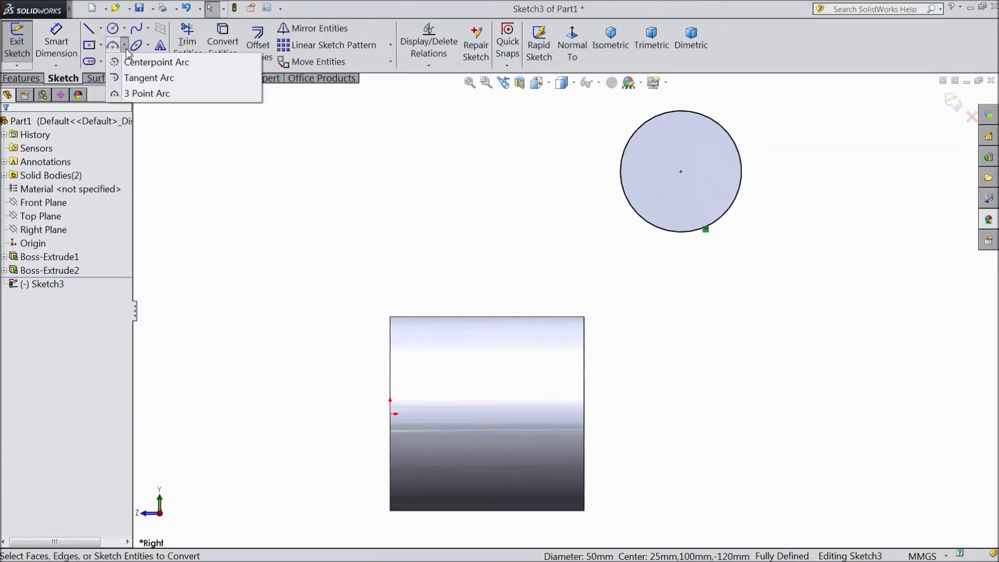
left_click(150, 80)
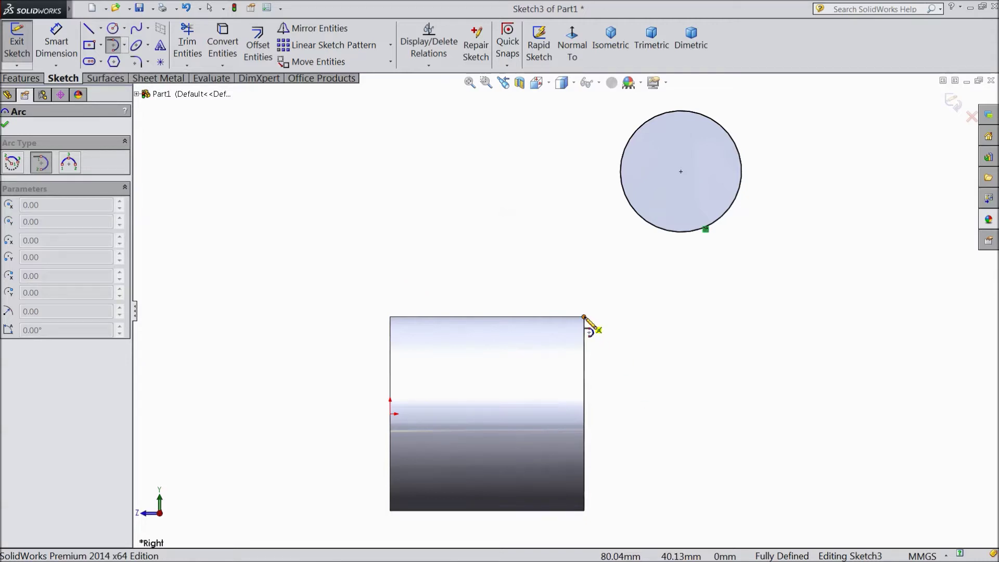
left_click(584, 316)
left_click(590, 289)
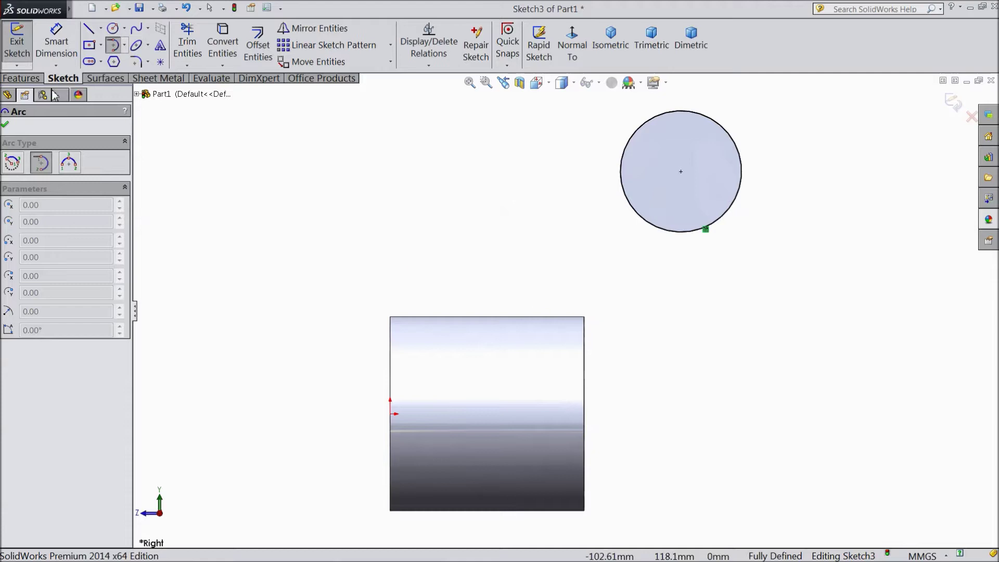
- Sketch a horizontal line along the full upper edge of the 80 mm cylinder, from its far corner to its origin-side corner
left_click(93, 37)
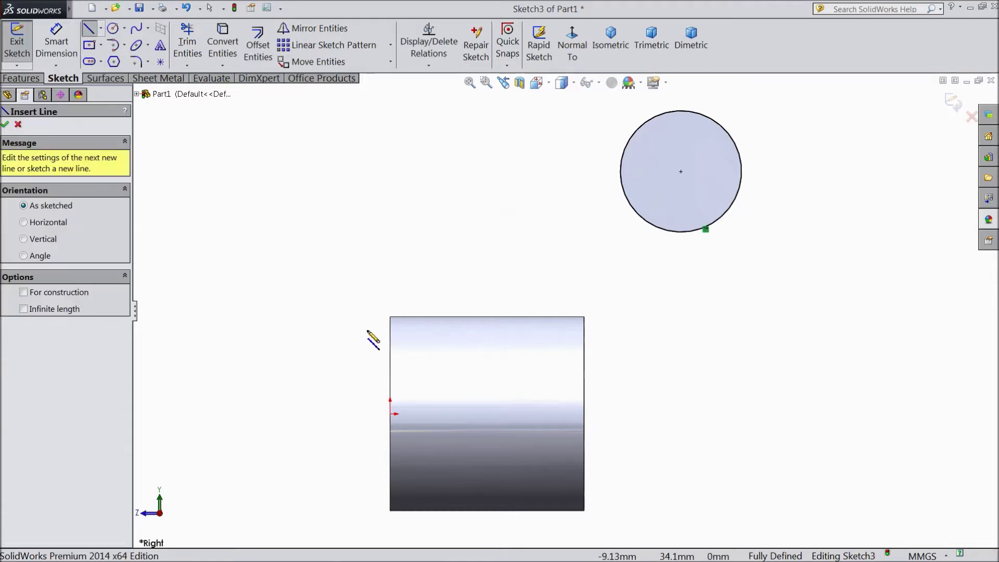
left_click_drag(390, 317, 400, 317)
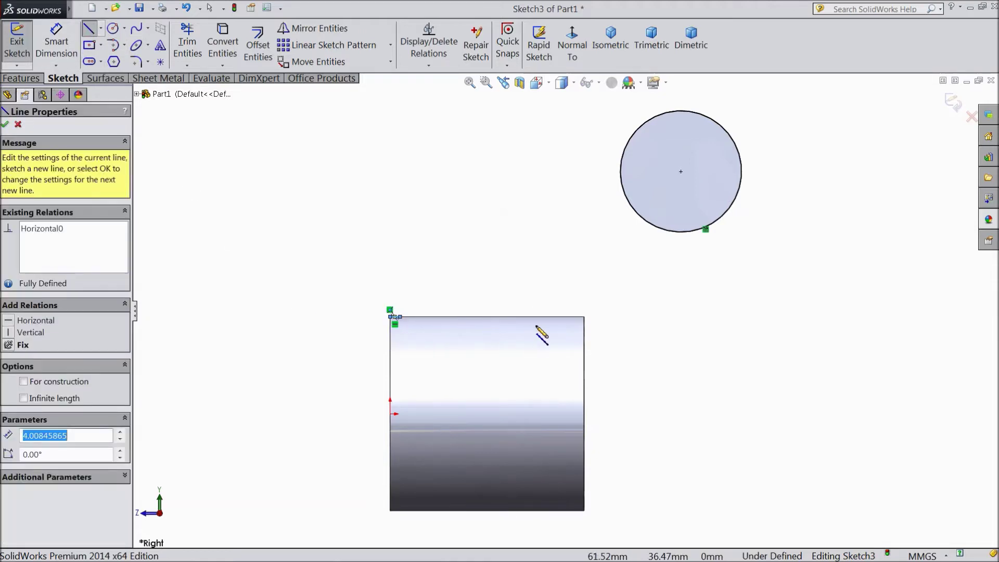
scroll(523, 335, "down", 2)
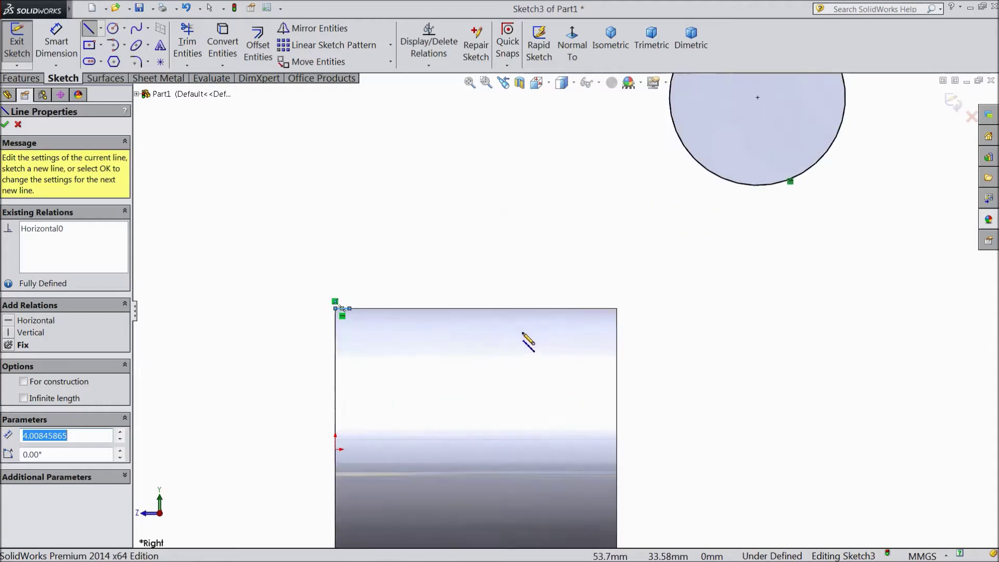
key("ctrl+z")
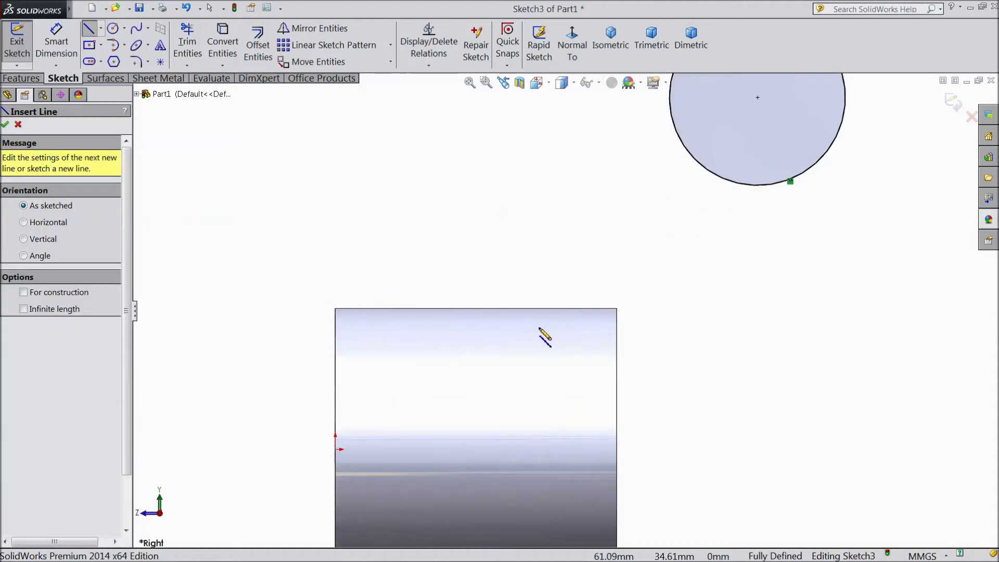
left_click(618, 309)
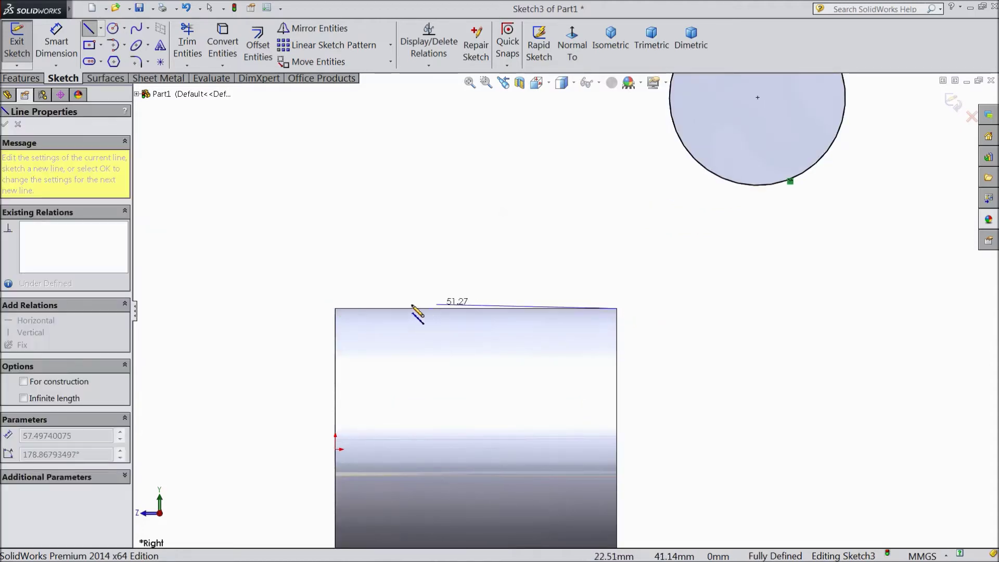
left_click(335, 308)
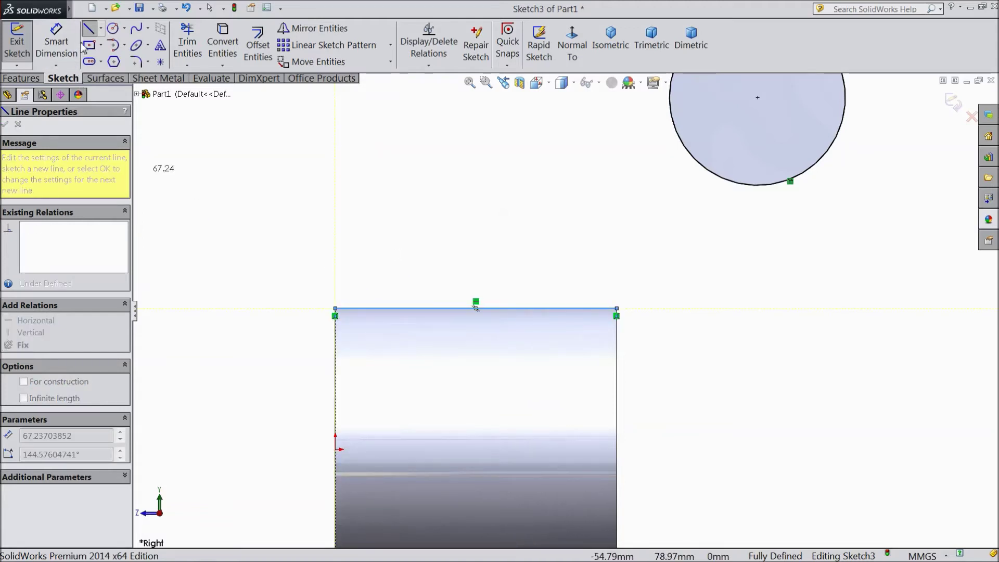
- Sketch a tangent arc from the line's origin-side end, curving up to about 30 mm across and 80 mm above the origin
left_click(125, 49)
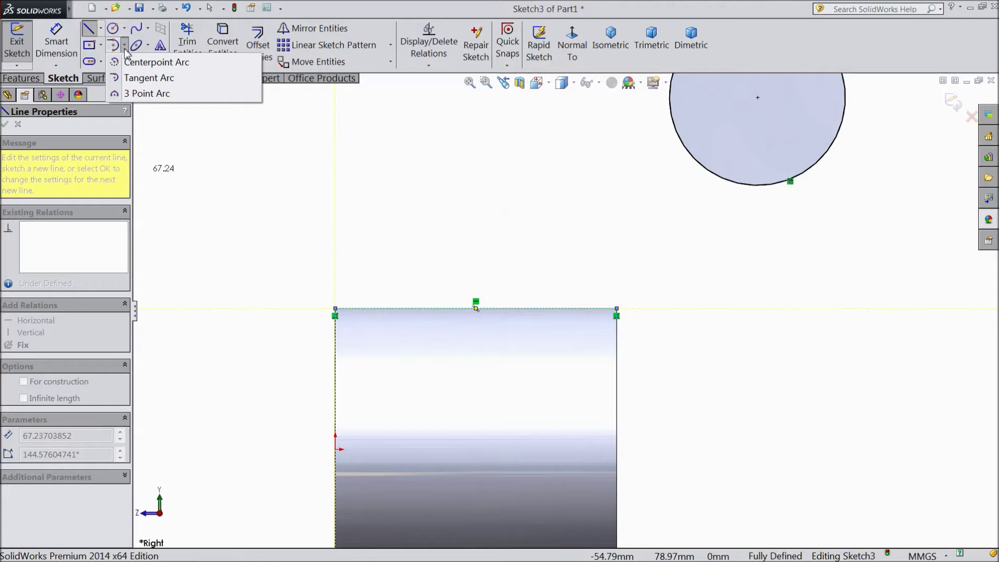
left_click(150, 78)
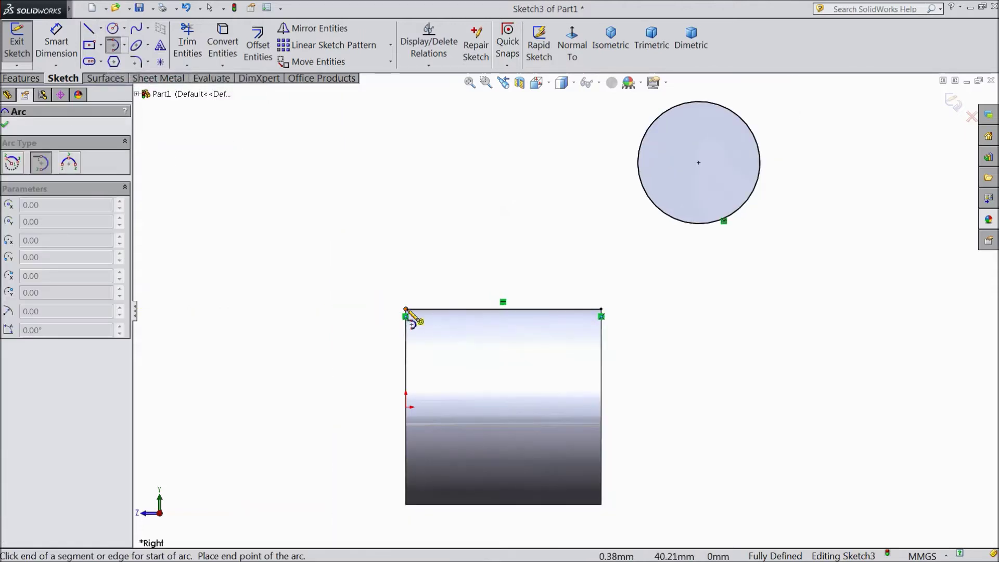
left_click(406, 310)
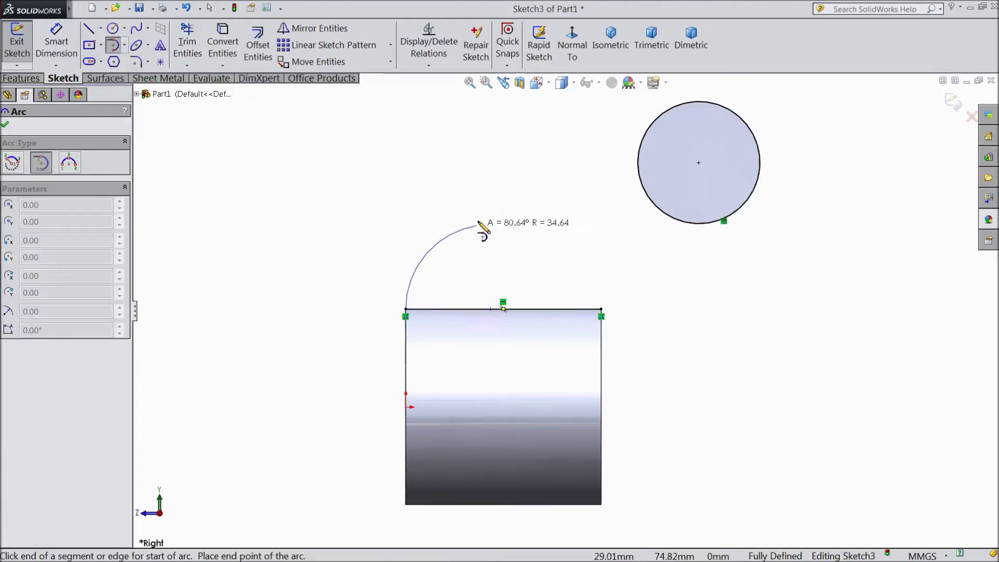
left_click(480, 210)
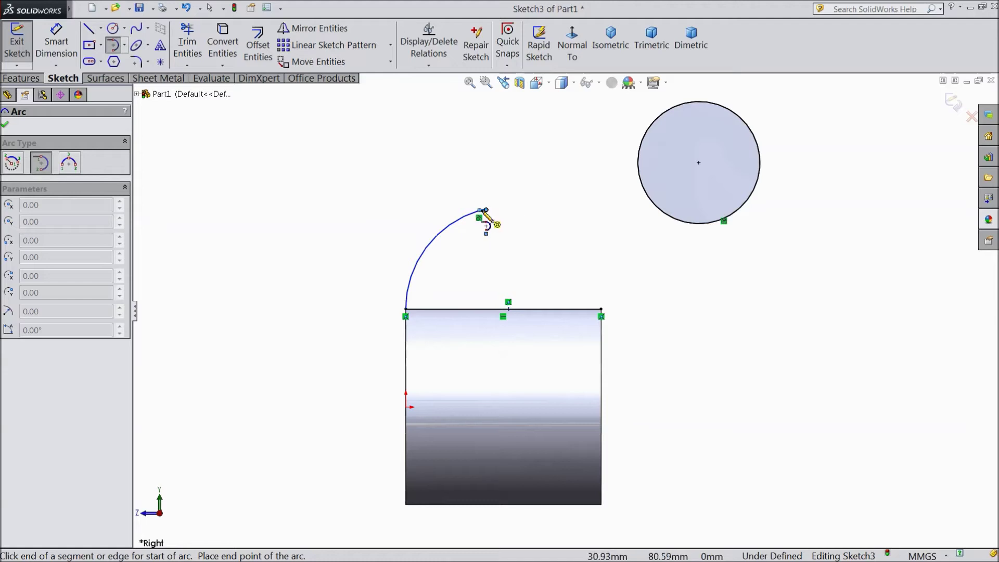
scroll(487, 218, "down", 3)
key("Escape")
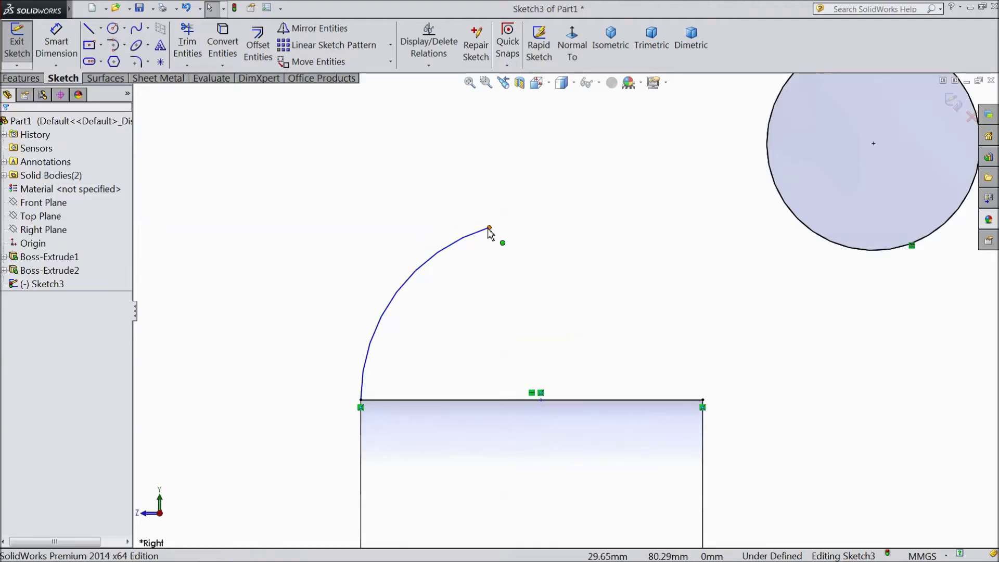
- Sketch a second tangent arc from the first arc's upper end to the upper near side of the converted 50 mm circle
left_click(114, 46)
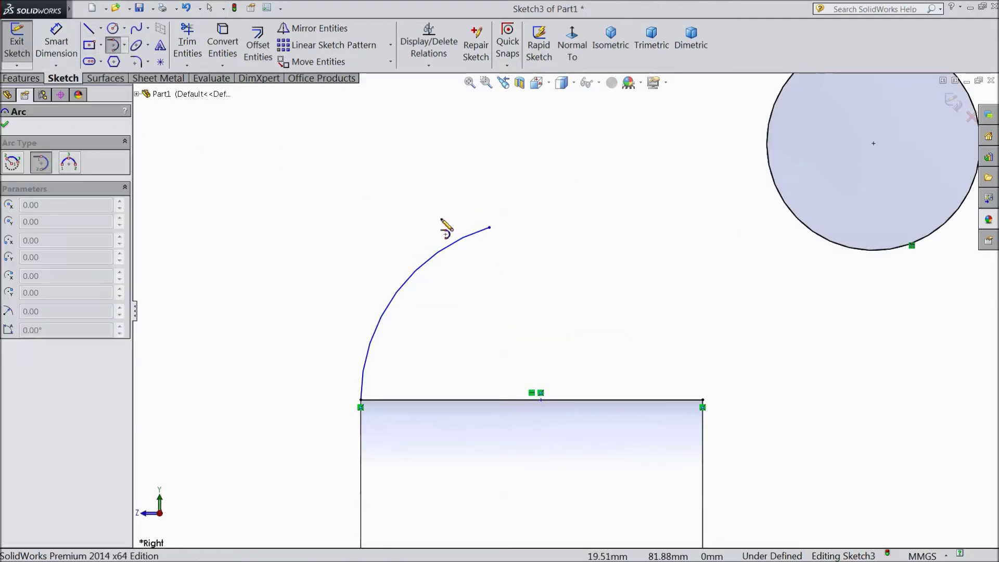
left_click(491, 228)
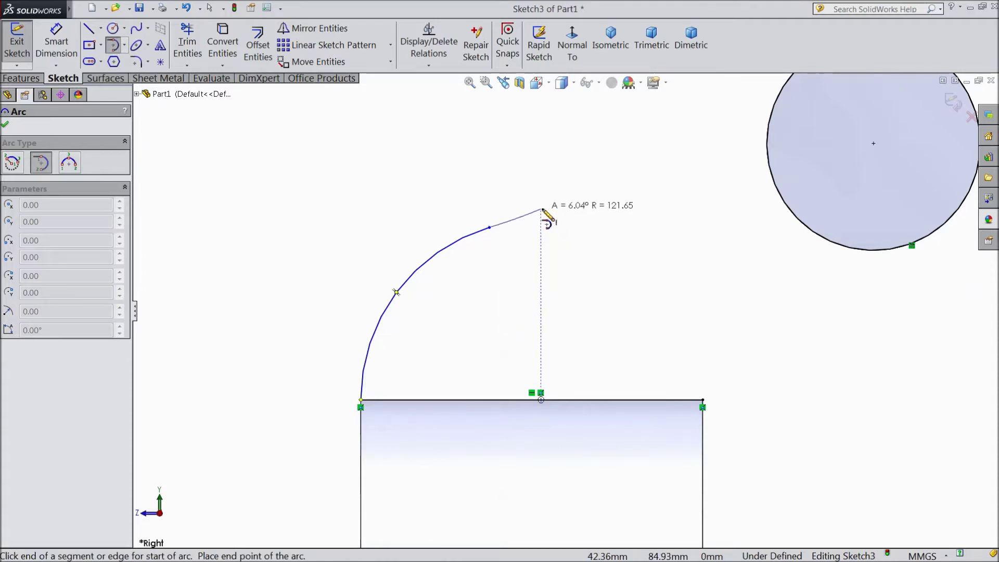
scroll(598, 201, "up", 2)
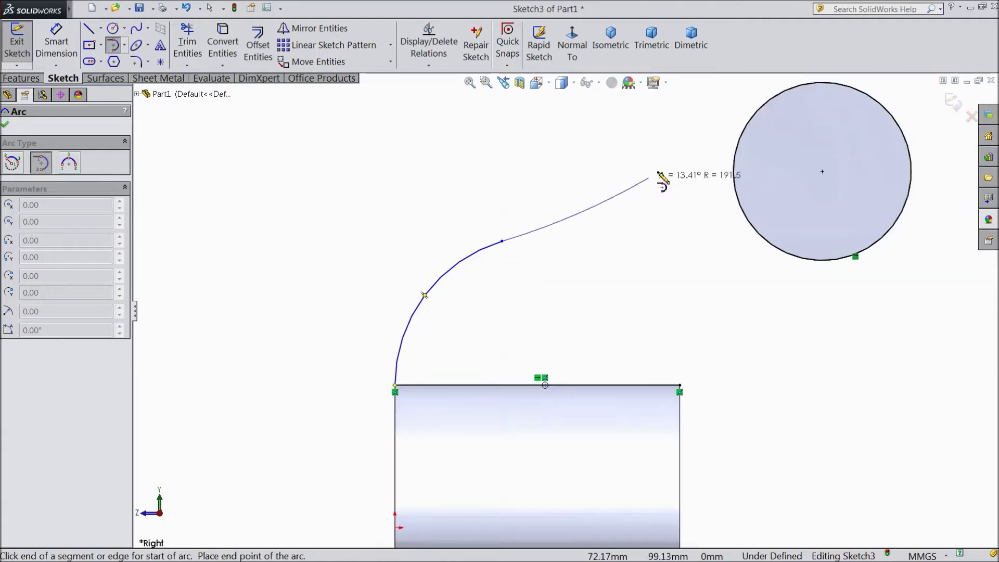
left_click(762, 107)
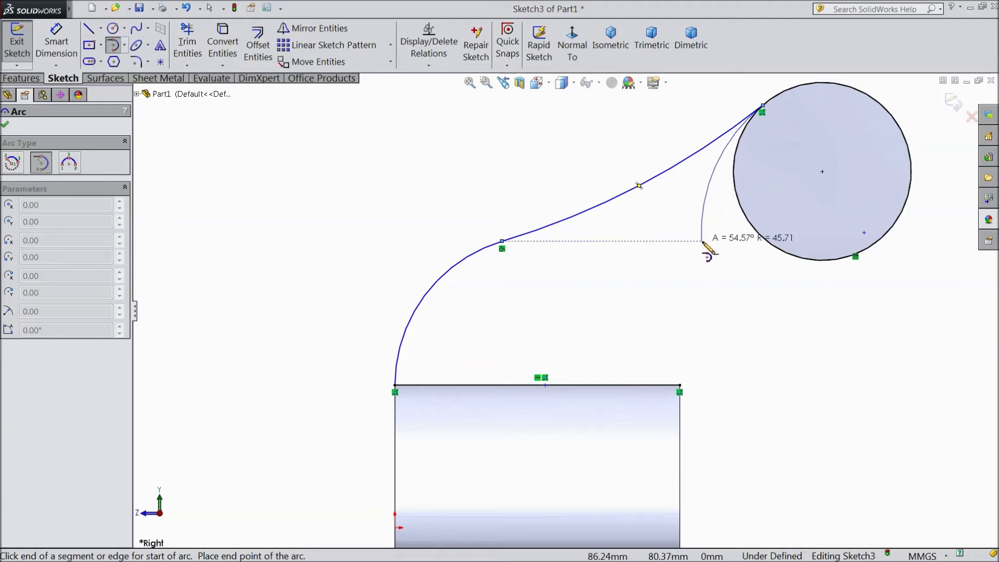
key("Escape")
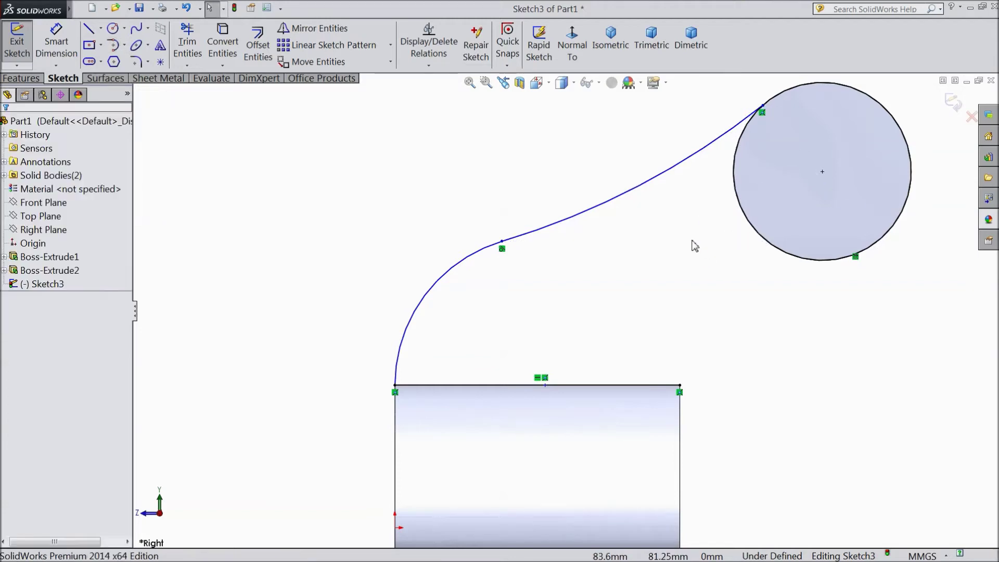
- Sketch a tangent arc from the line's far end to the underside of the 50 mm circle and reshape it to about 43 mm radius
left_click(115, 46)
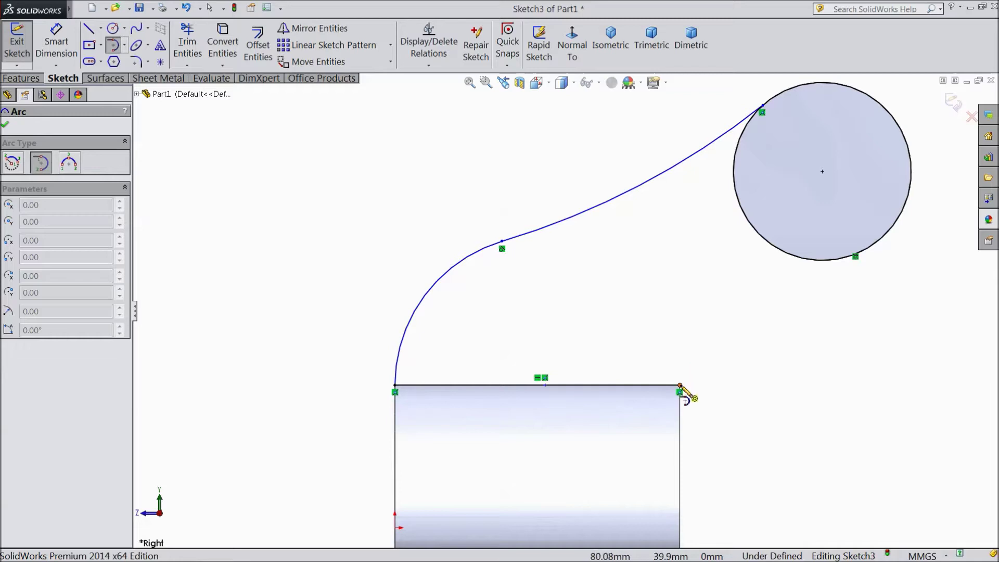
left_click(680, 385)
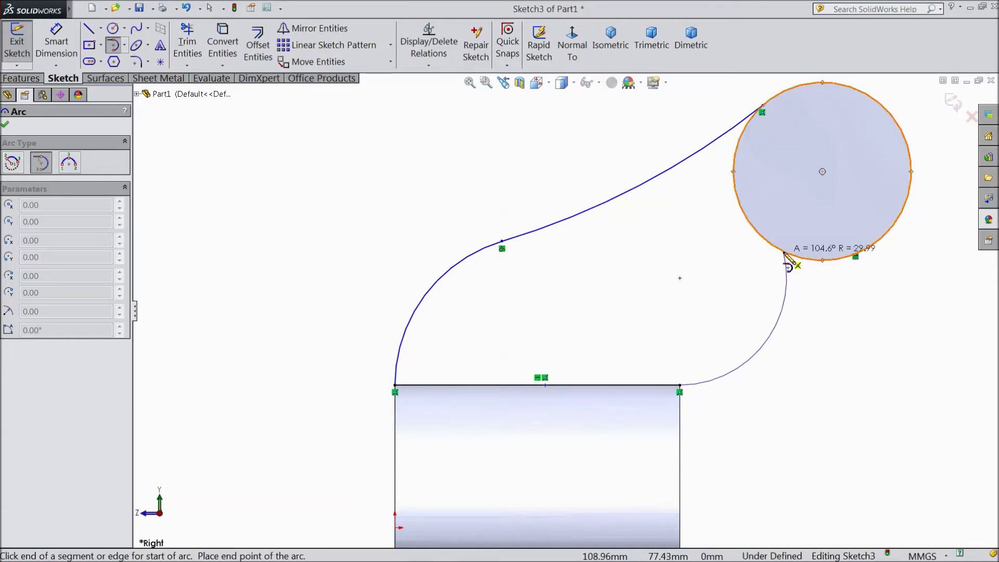
left_click(784, 252)
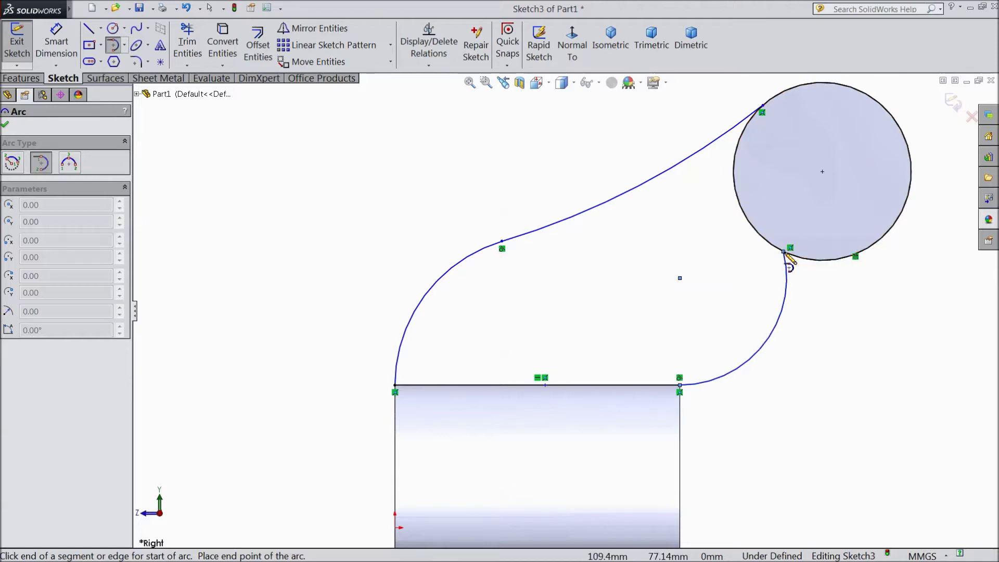
right_click(818, 313)
left_click(845, 153)
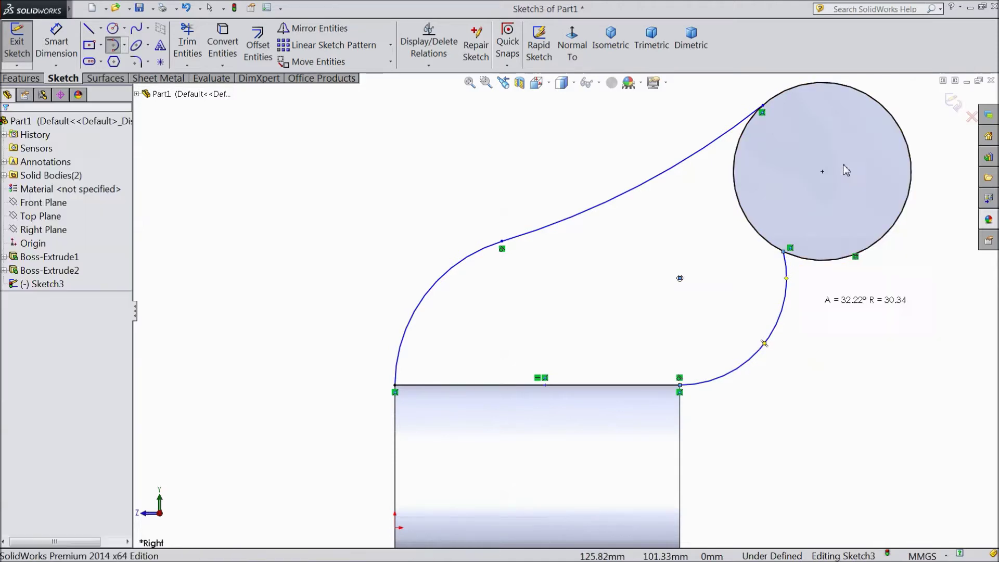
left_click_drag(767, 348, 731, 324)
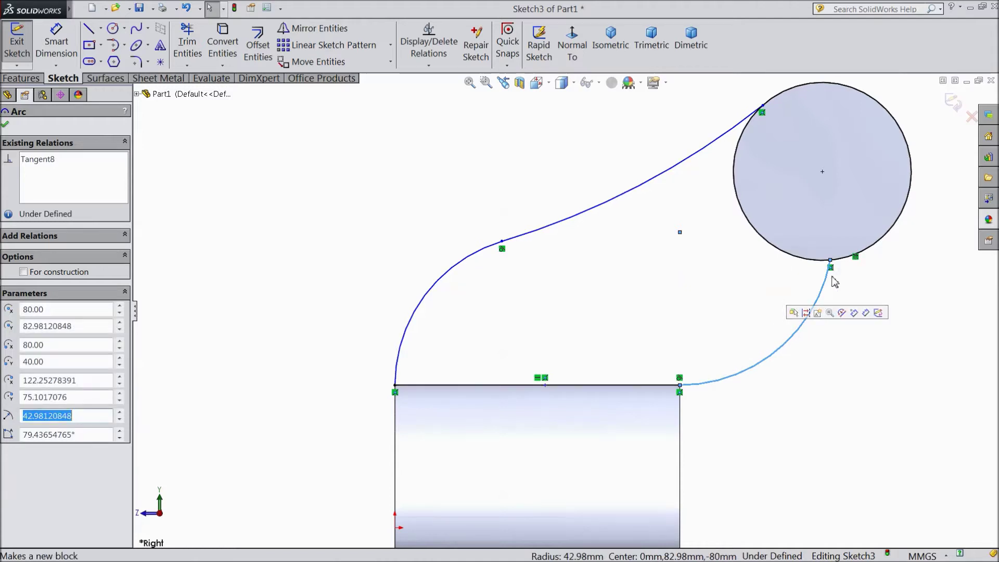
key("Escape")
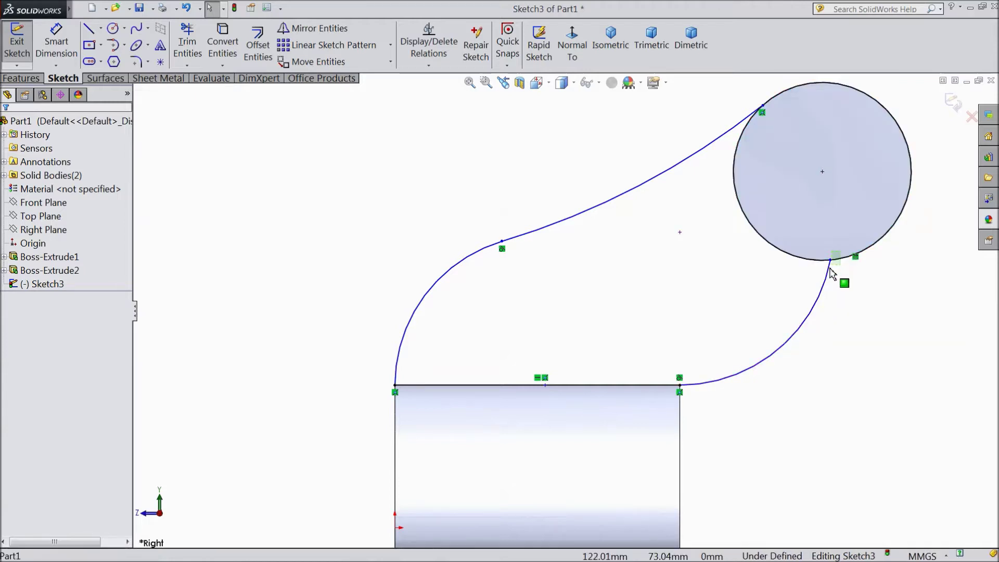
- Add a tangent relation between the lower arc and the 50 mm circle
left_click(819, 286)
left_click(853, 256, "ctrl")
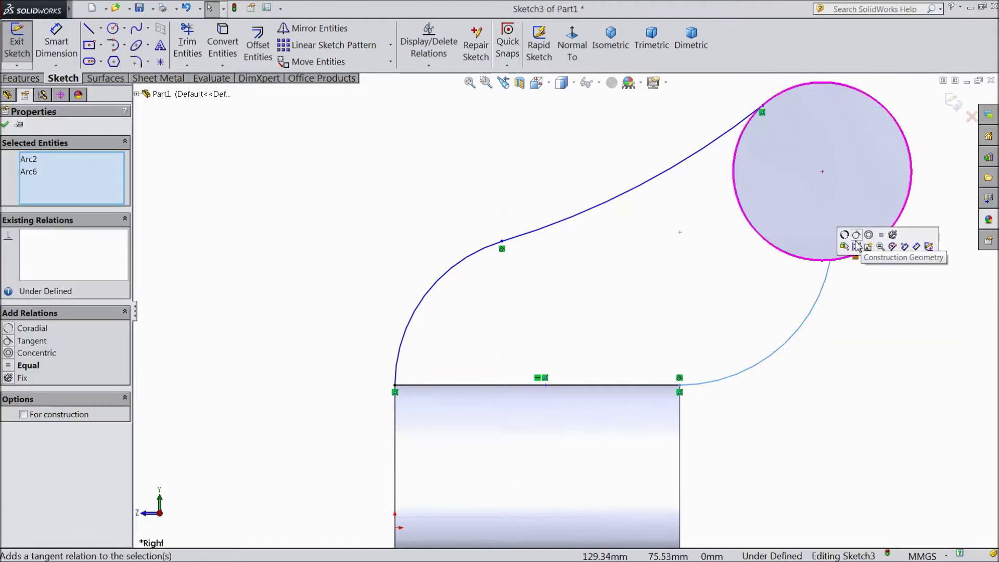
left_click(857, 237)
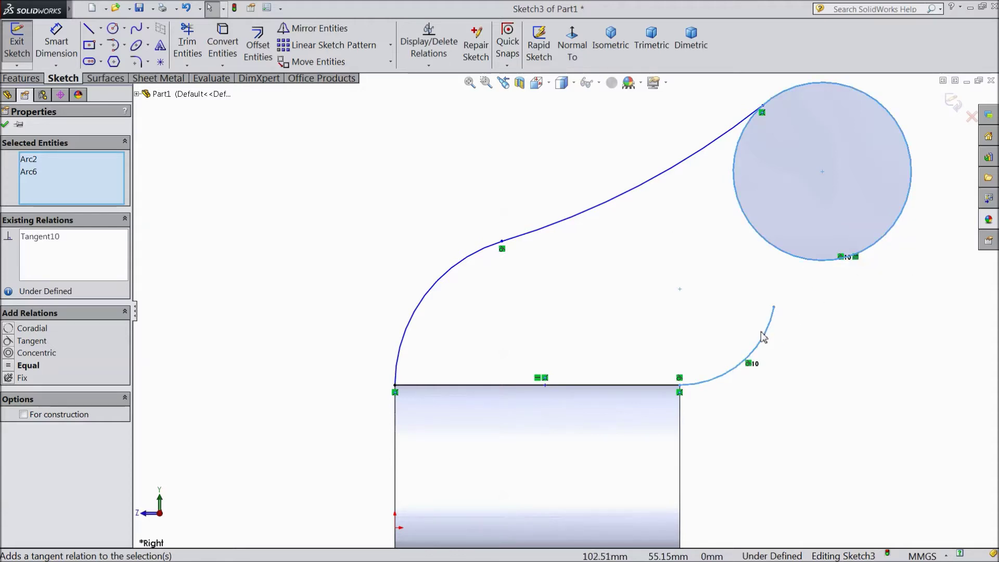
left_click(760, 302)
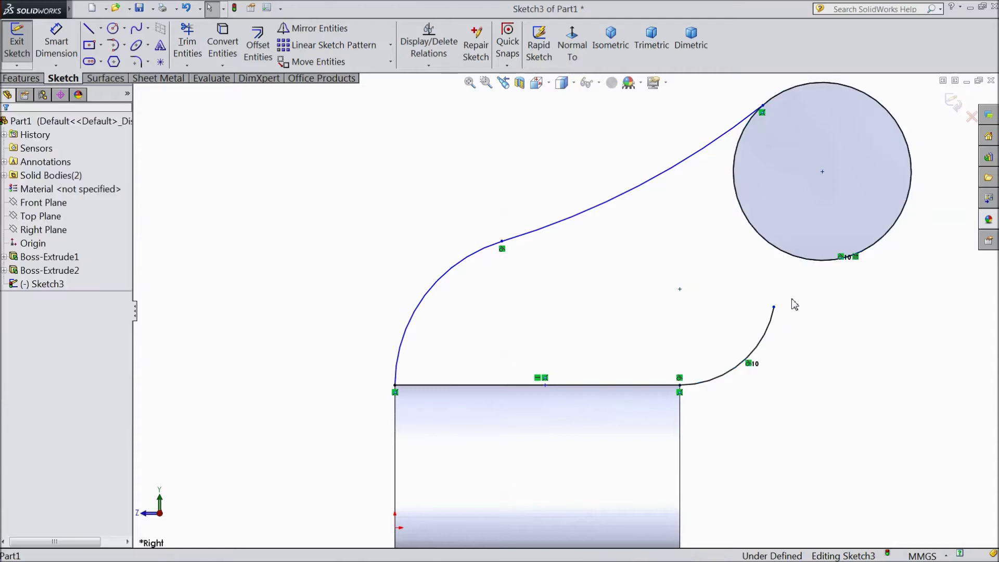
- Inspect the sketch in 3D, return to the view normal to it, and delete the lower tangent arc
mouse_move(785, 335)
middle_mouse_down()
mouse_move(776, 351)
mouse_move(724, 304)
mouse_move(774, 364)
mouse_move(778, 334)
middle_mouse_up()
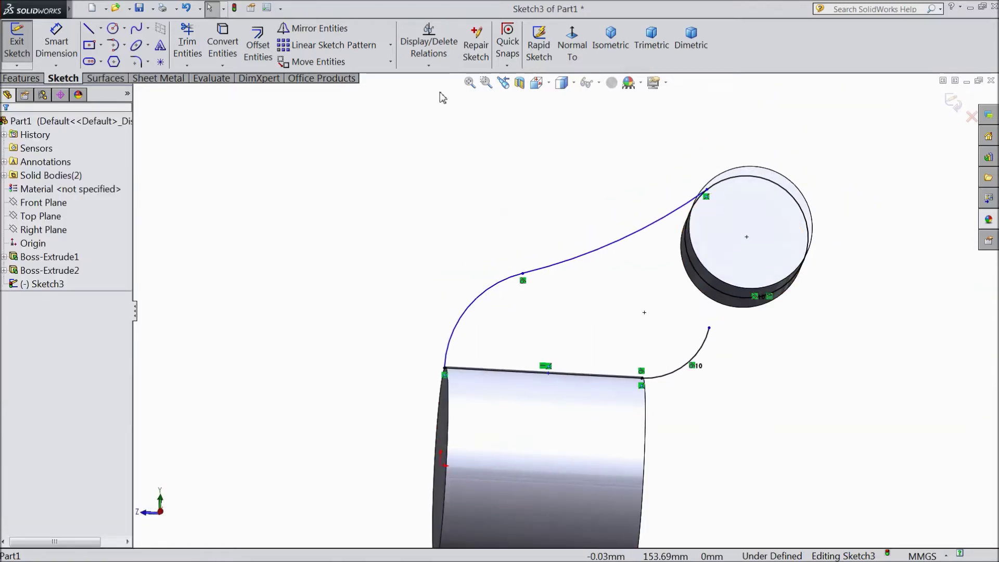
left_click(573, 51)
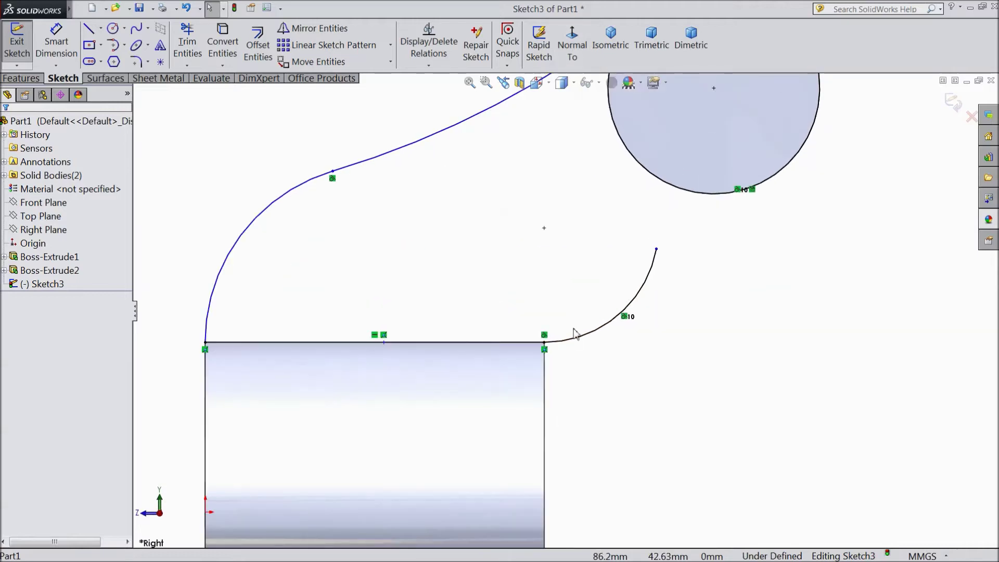
left_click(585, 336)
key("Delete")
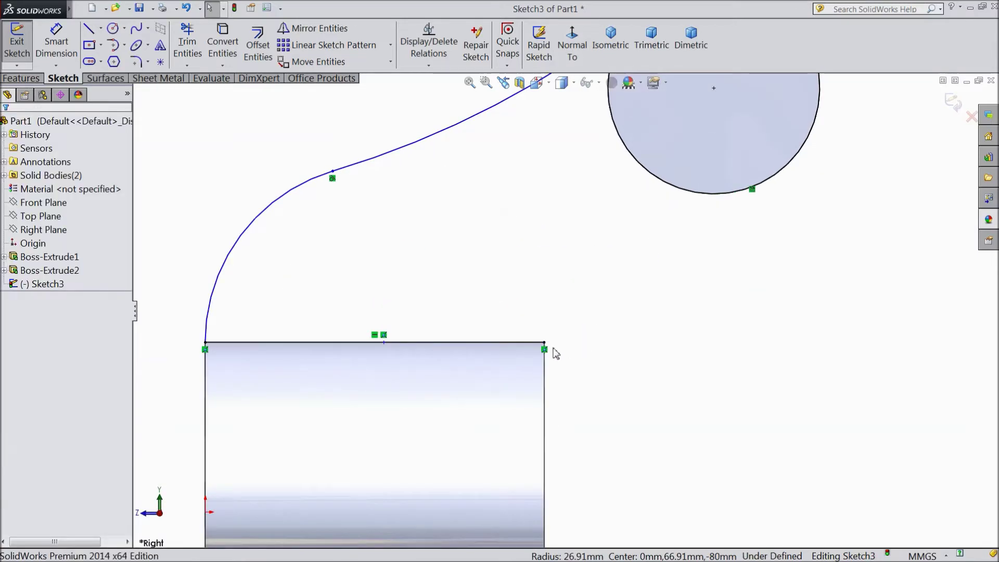
left_click(118, 48)
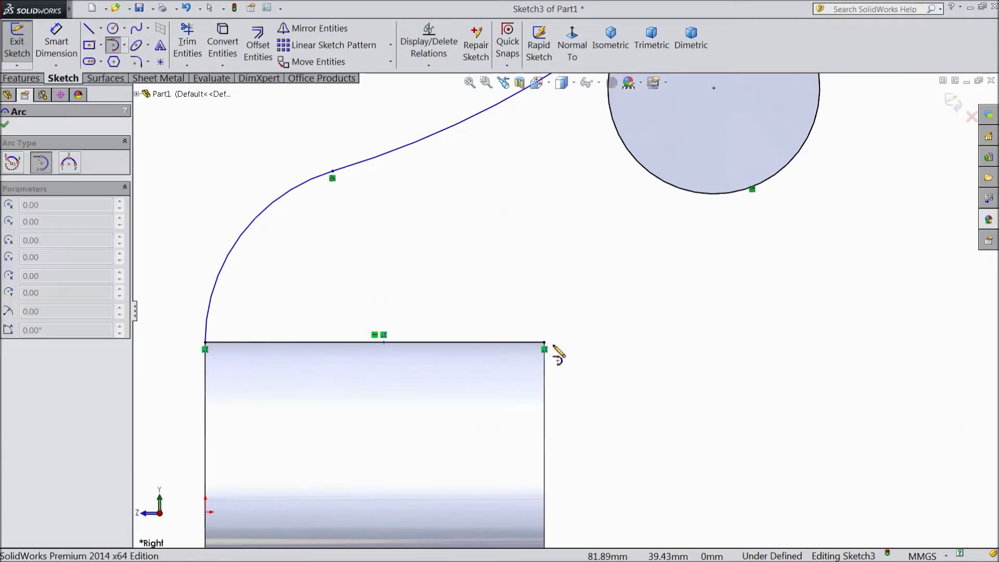
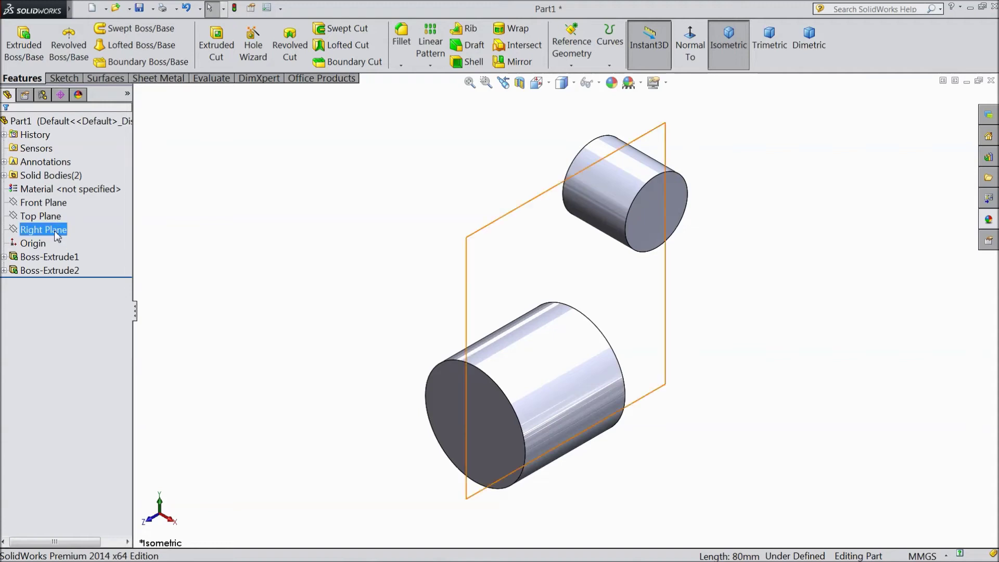
- Start a new sketch on the Right Plane, viewed normal to it, and convert the 50 mm cylinder's circular edge into it
left_click(73, 223)
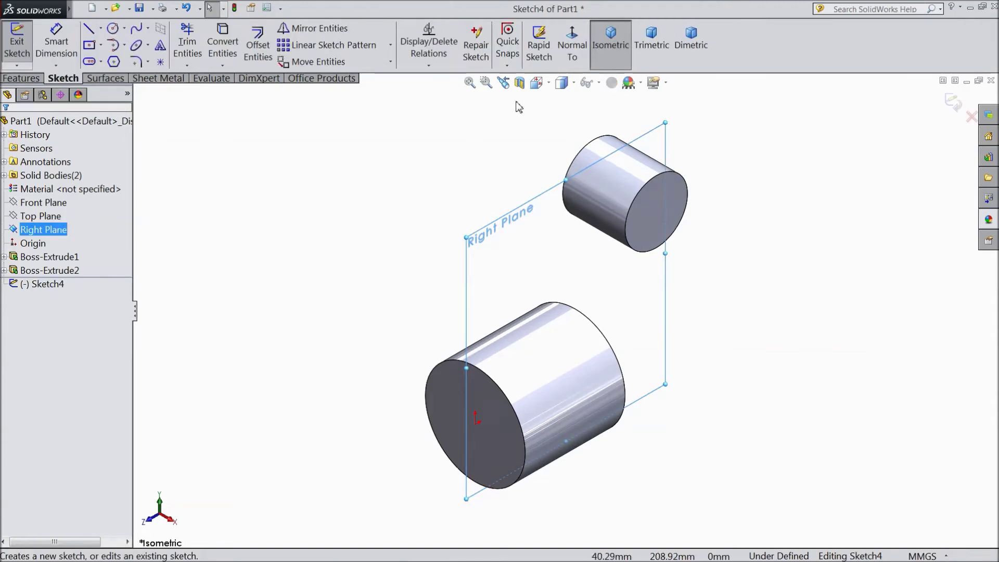
left_click(571, 53)
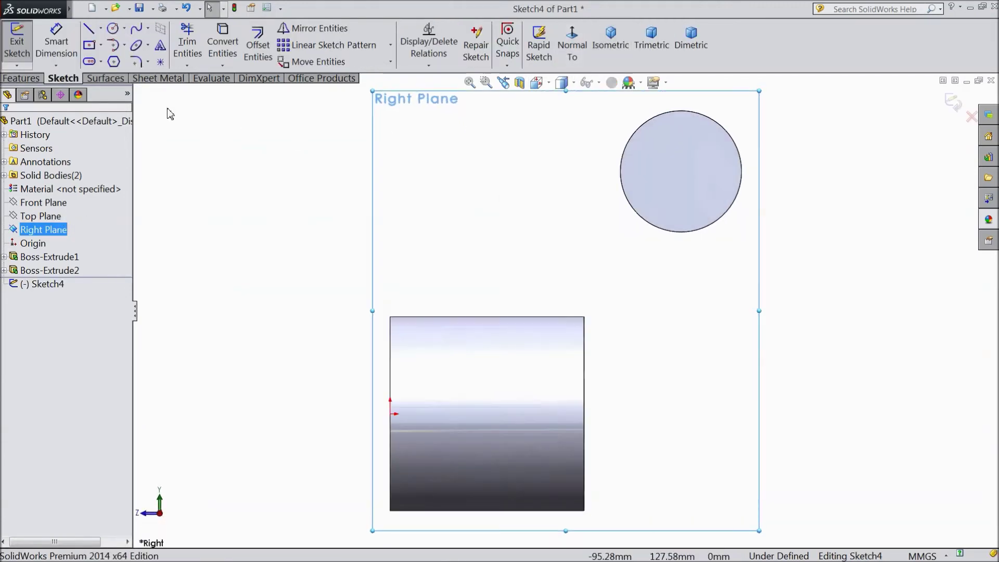
left_click(675, 229)
left_click(223, 46)
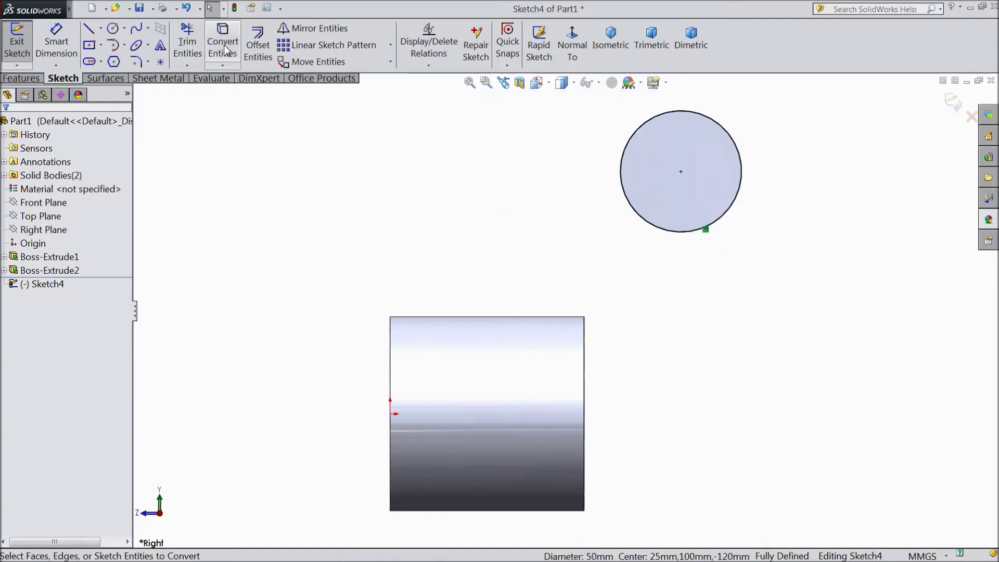
- Sketch connected lines from the large cylinder's upper corner above the origin, 40 mm down to the origin, 80 mm along its axis, and up to the opposite corner
left_click(89, 29)
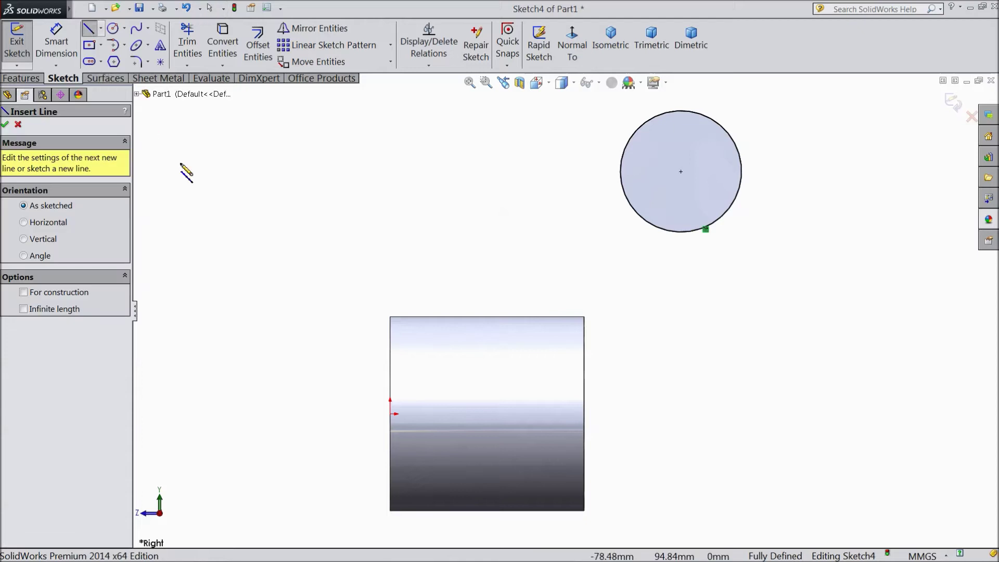
left_click(390, 317)
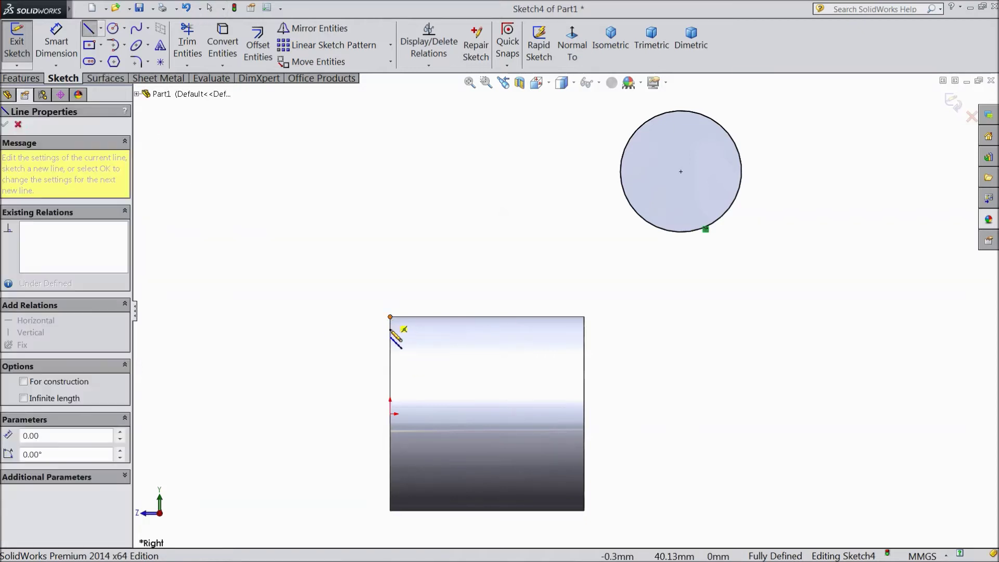
left_click(390, 414)
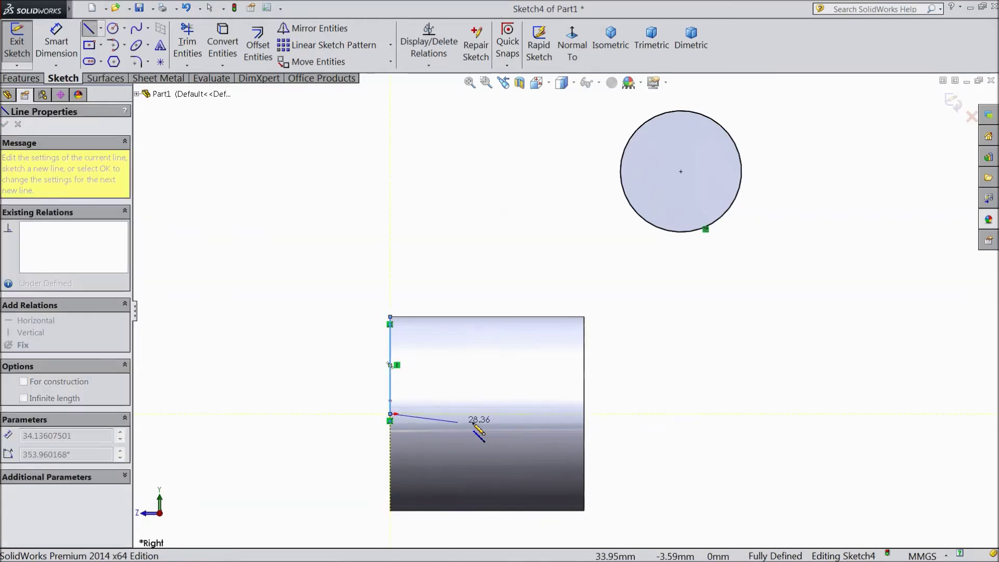
left_click(584, 414)
left_click(584, 317)
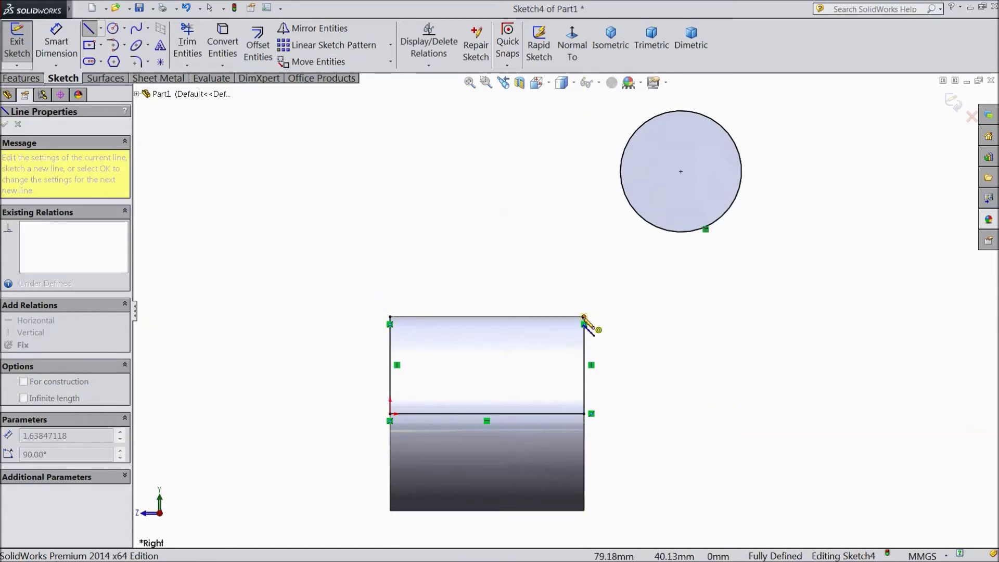
- Continue the line chain with a tangent arc from the corner farther from the origin to the lower near side of the 50 mm circle
mouse_move(584, 317)
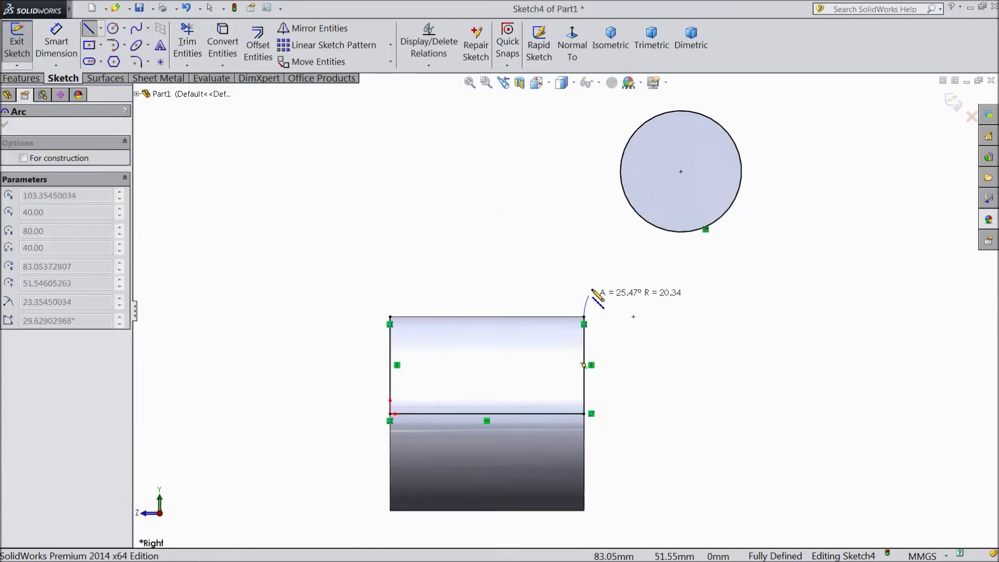
left_click(652, 225)
right_click(661, 251)
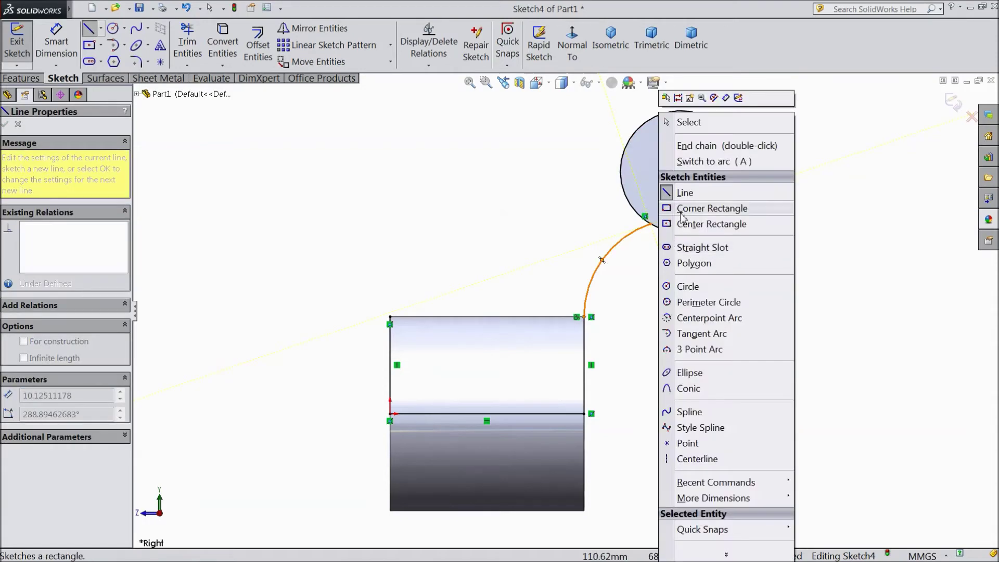
key("Escape")
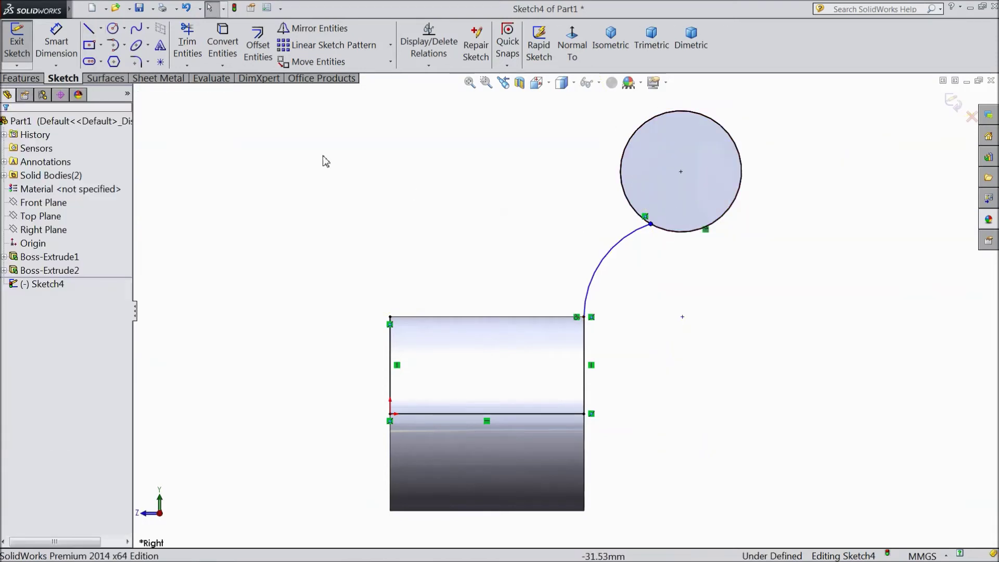
- Sketch two consecutive tangent arcs from the cylinder's upper corner above the origin to the upper near side of the 50 mm circle
left_click(124, 45)
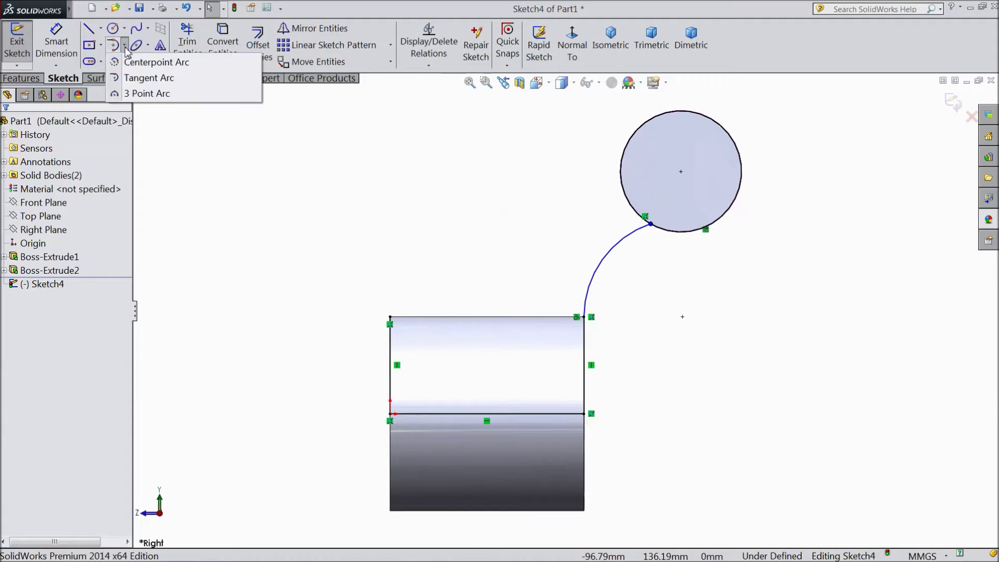
left_click(142, 80)
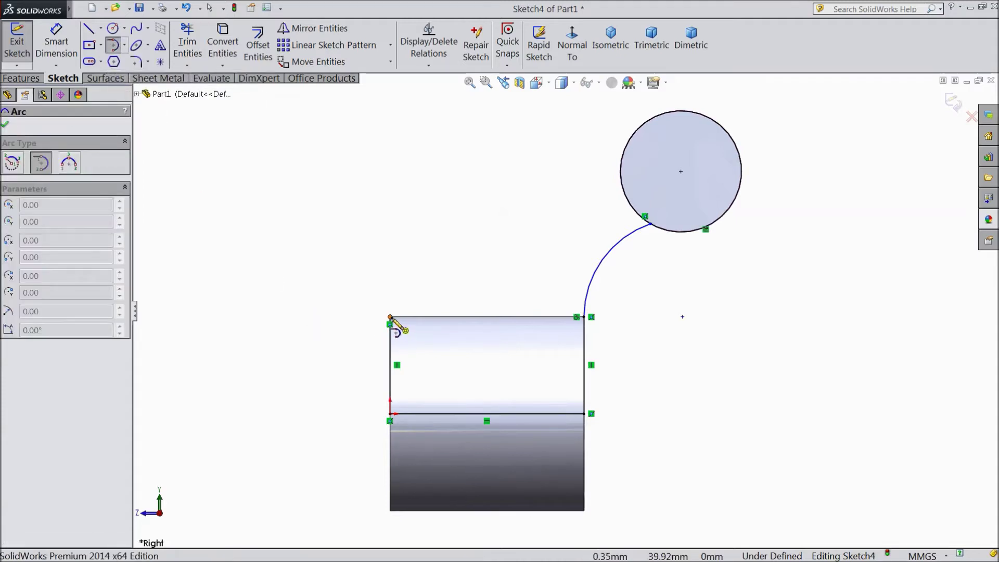
left_click(390, 317)
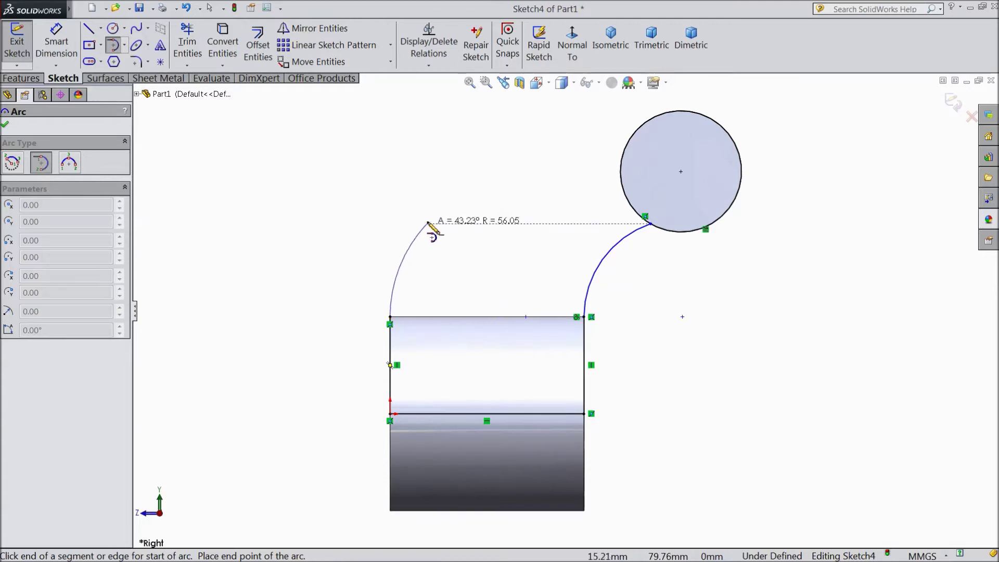
left_click(436, 205)
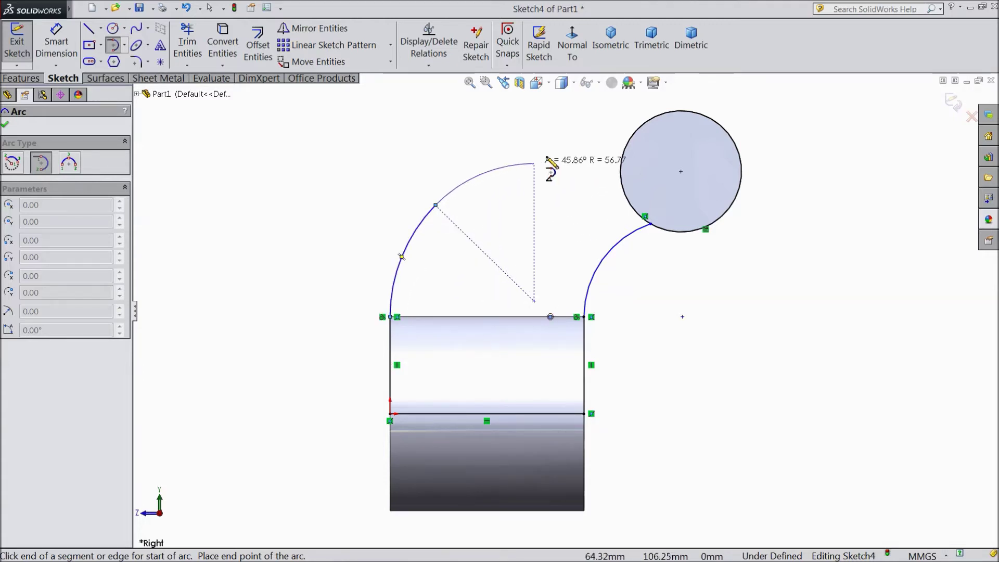
left_click(636, 130)
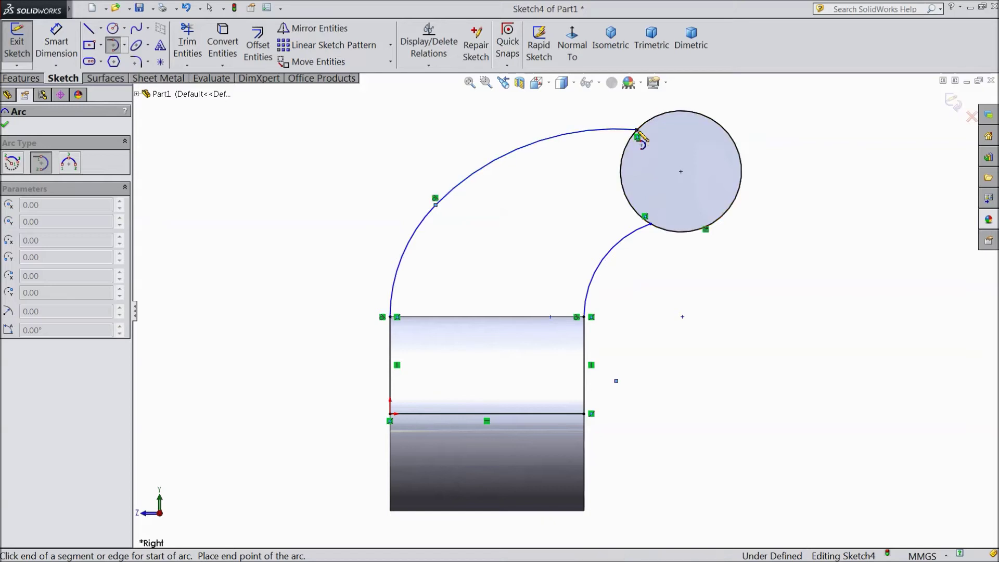
right_click(598, 128)
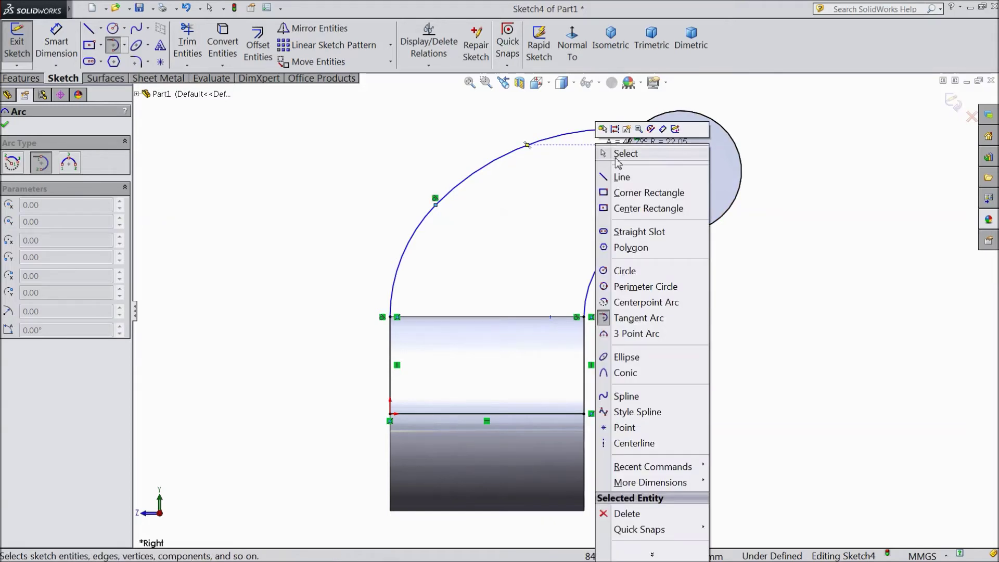
left_click(614, 157)
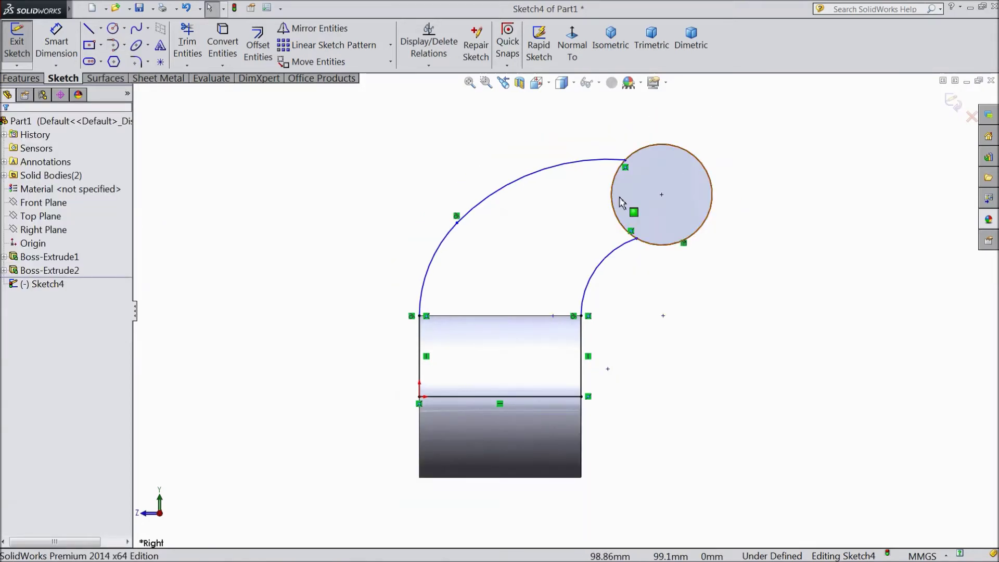
- Make the second upper arc tangent to the 50 mm circle and move the joint between the two upper arcs farther from the cylinder
middle_click_drag(618, 198, 605, 227, "ctrl")
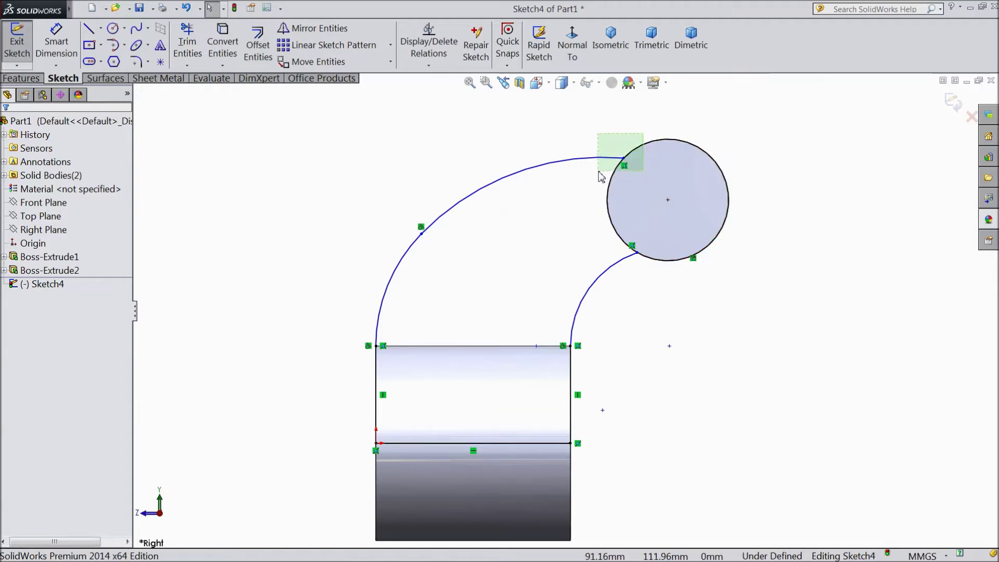
left_click_drag(598, 173, 597, 171)
left_click(587, 135)
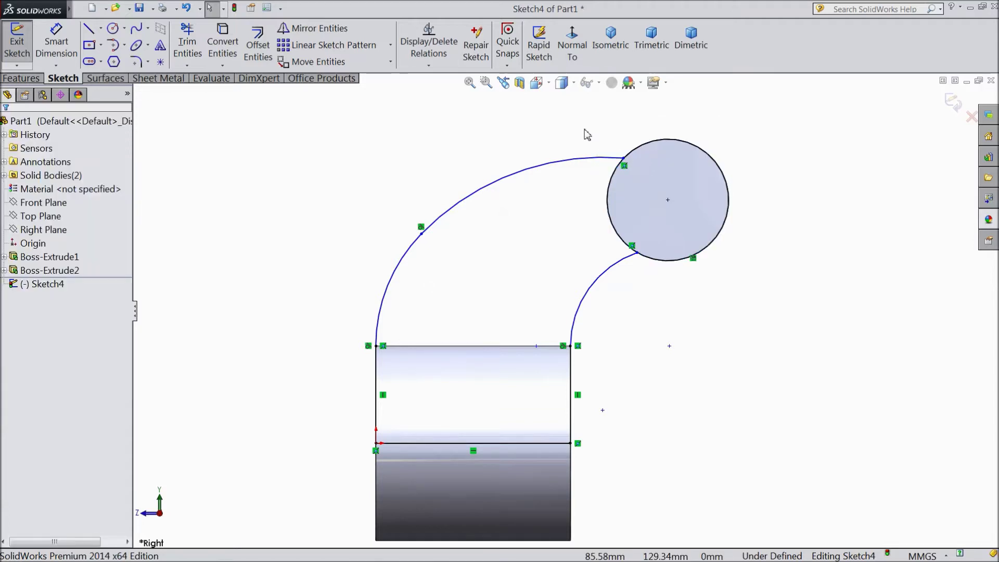
left_click_drag(634, 140, 587, 192)
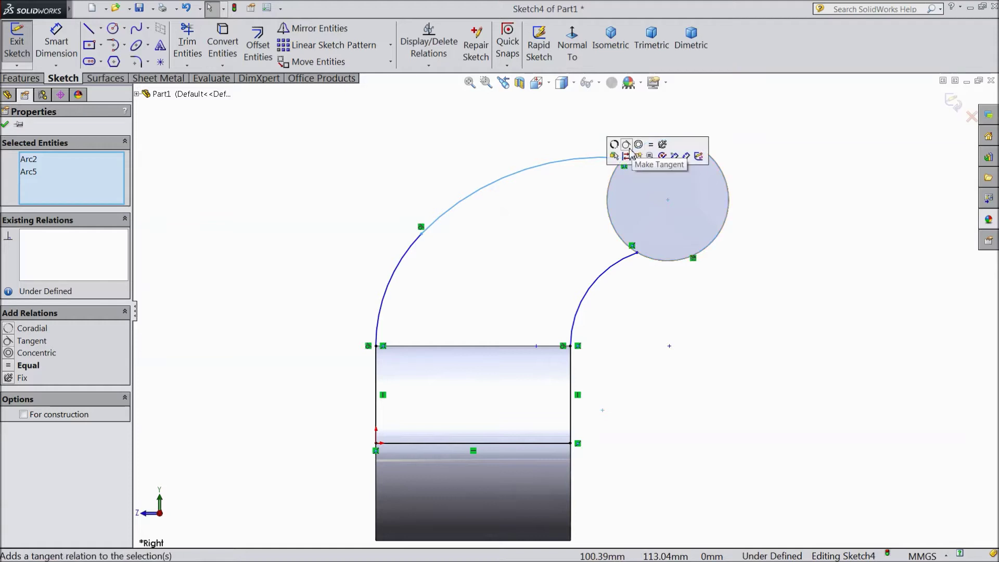
left_click(626, 146)
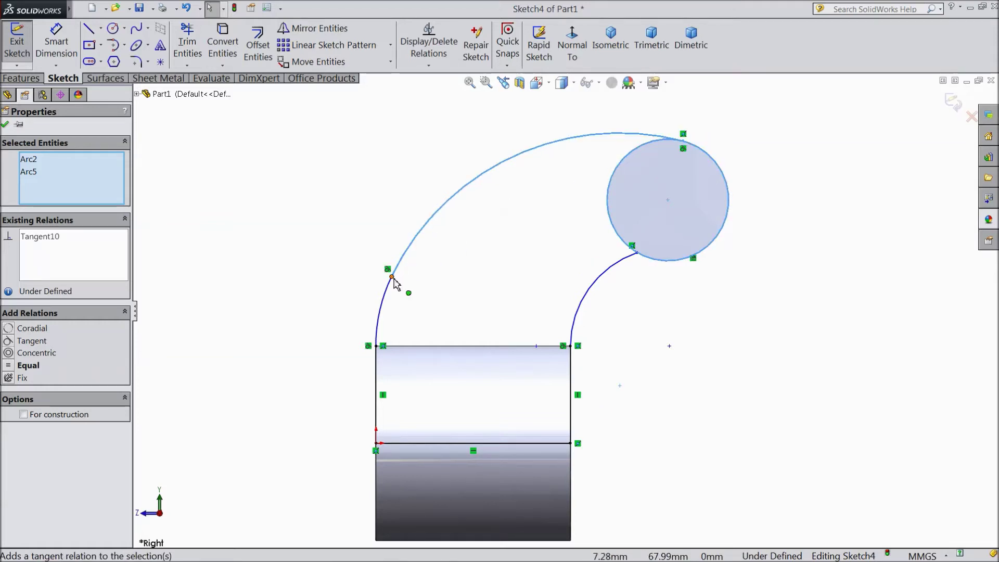
left_click_drag(392, 277, 435, 232)
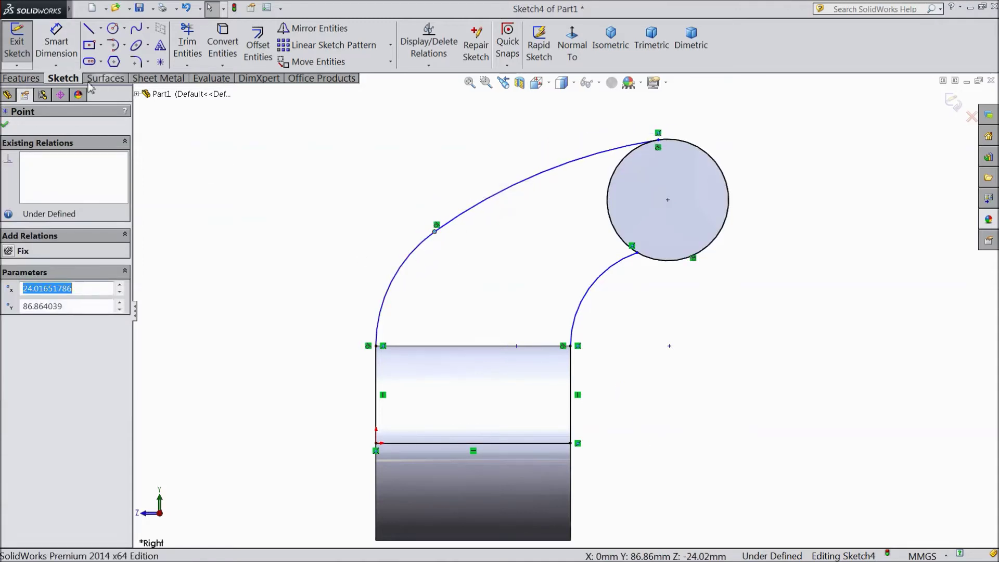
- Add a tangent relation between the lower arc and the 50 mm circle
left_click(649, 251)
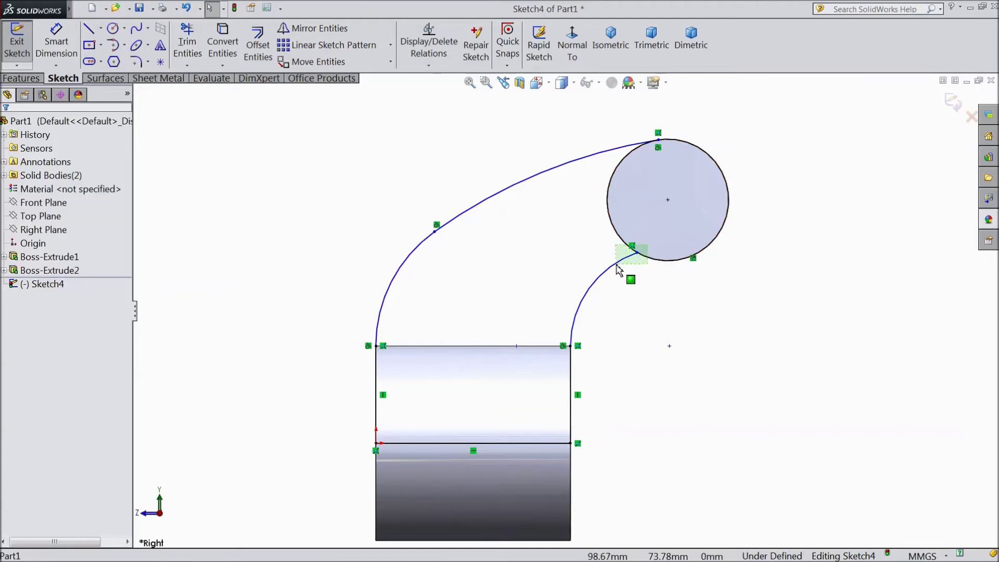
left_click(621, 262)
left_click(659, 251, "ctrl")
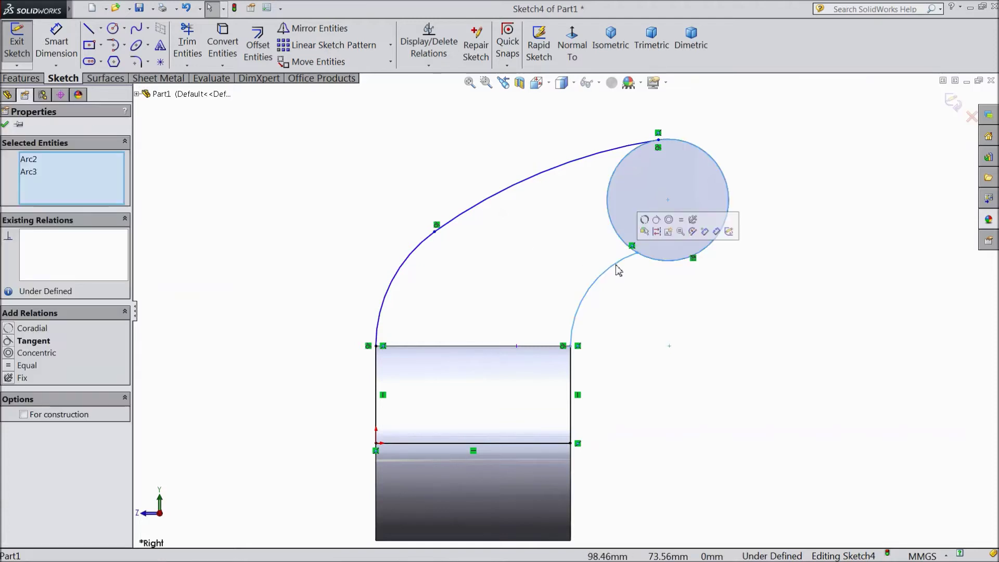
left_click(657, 220)
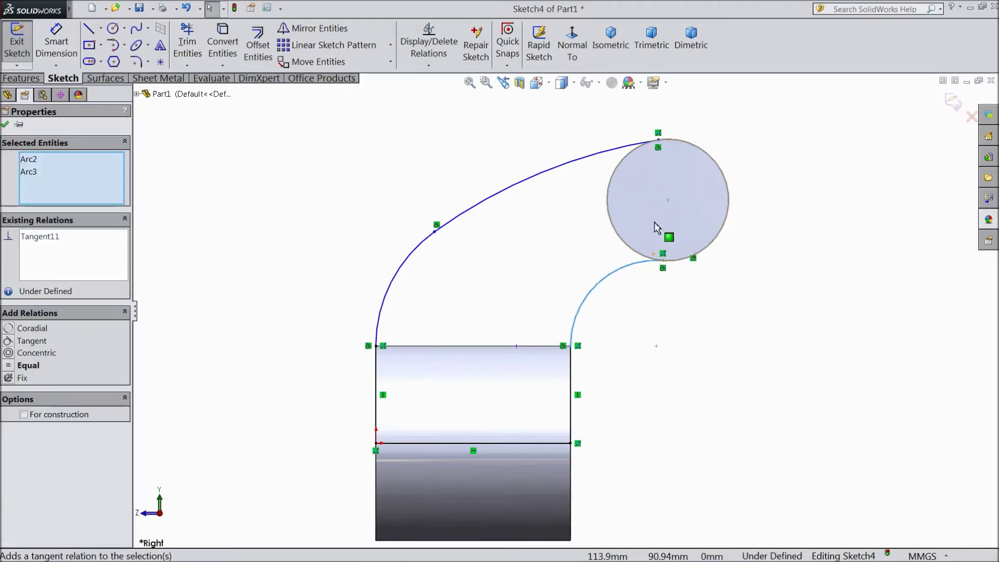
left_click(5, 125)
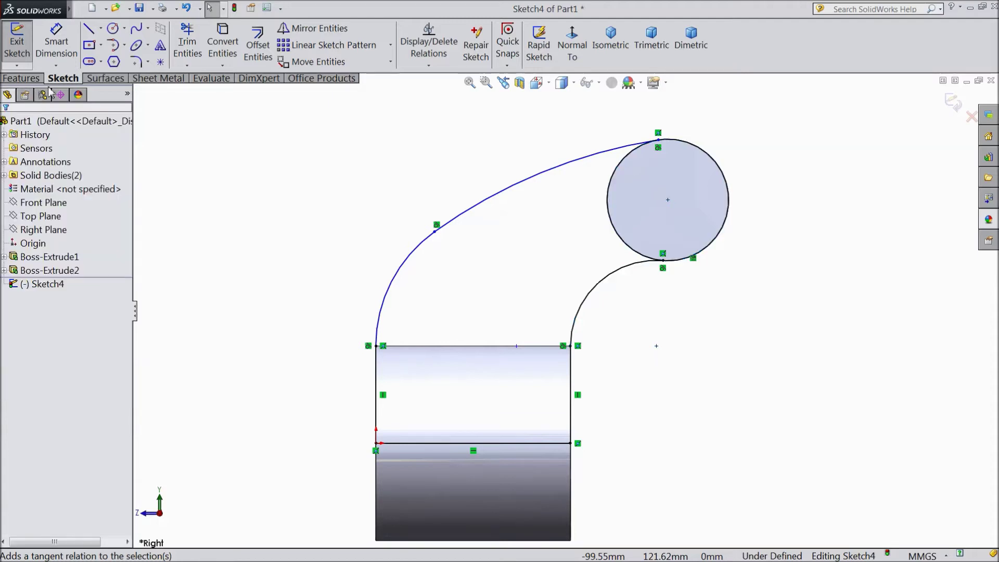
- Dimension the radius of the first upper arc, which starts at the large cylinder, as 50 mm
left_click(58, 56)
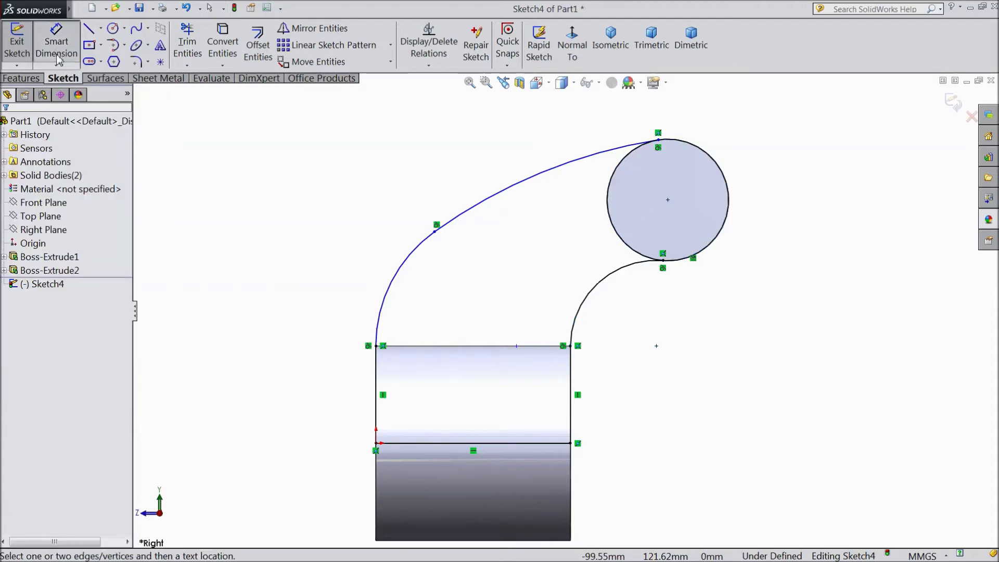
left_click(390, 293)
left_click(327, 255)
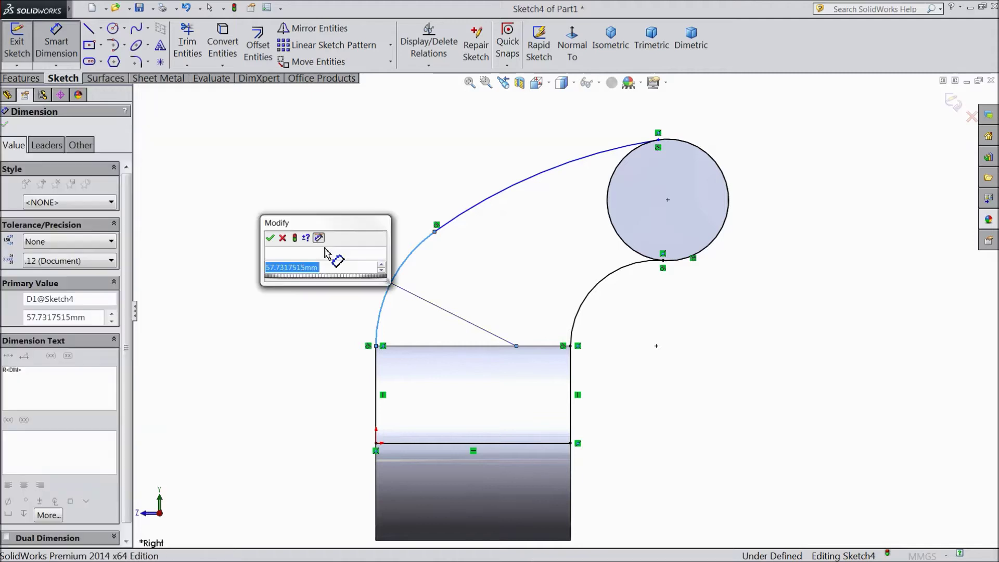
type("50")
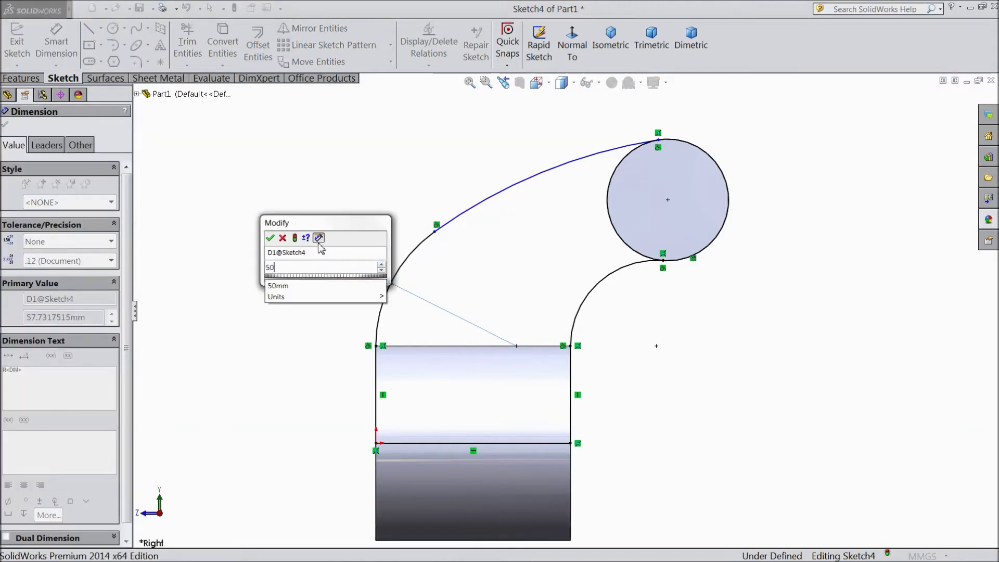
left_click(270, 237)
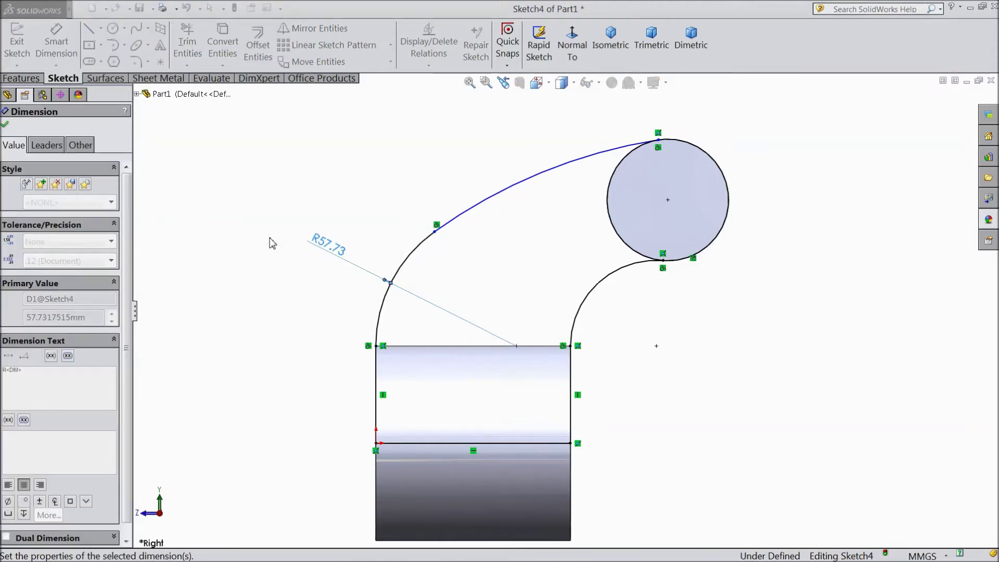
- Dimension the radius of the second upper arc, which meets the 50 mm circle, as 200 mm
left_click(495, 217)
left_click(453, 176)
type("20")
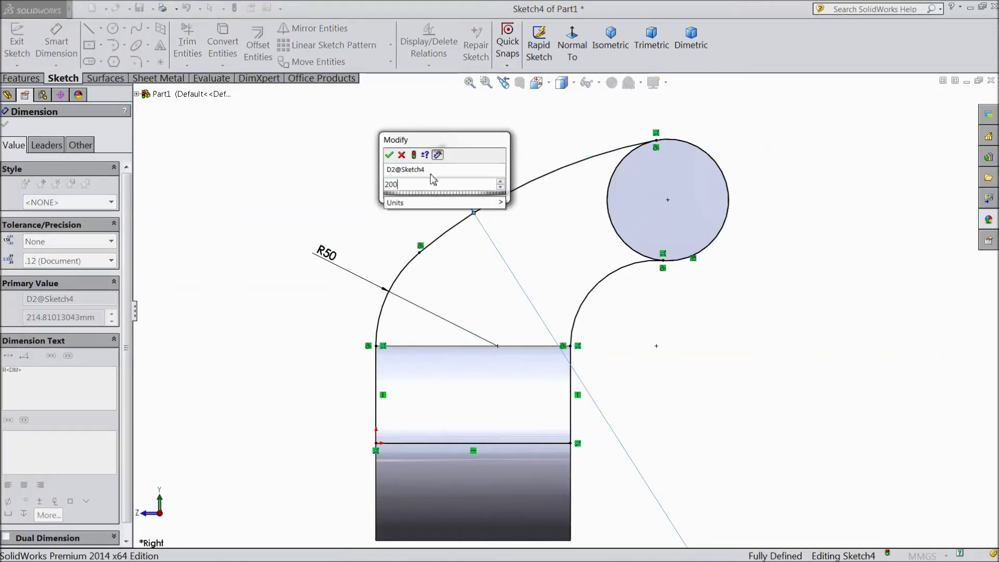
type("0")
left_click(389, 155)
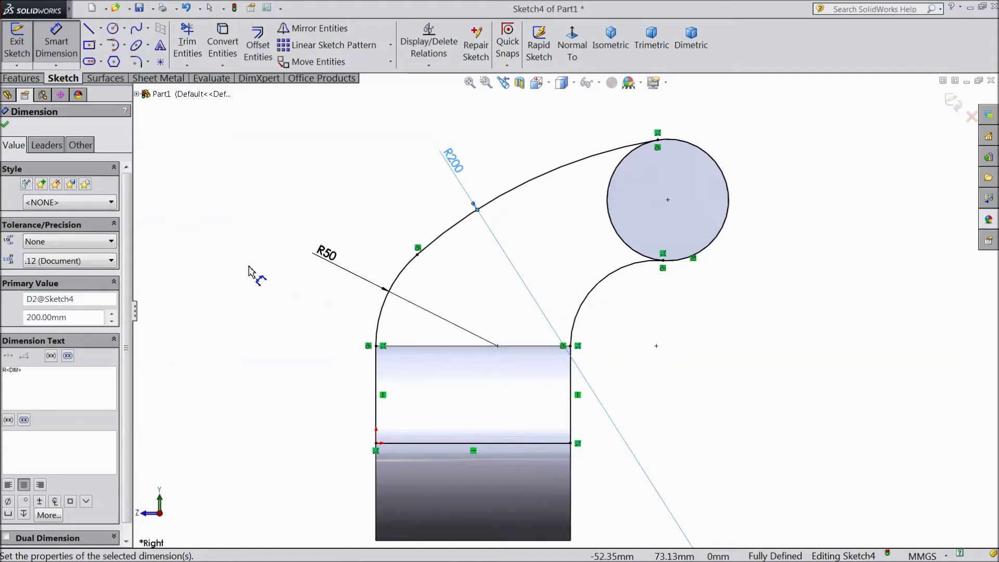
left_click(5, 124)
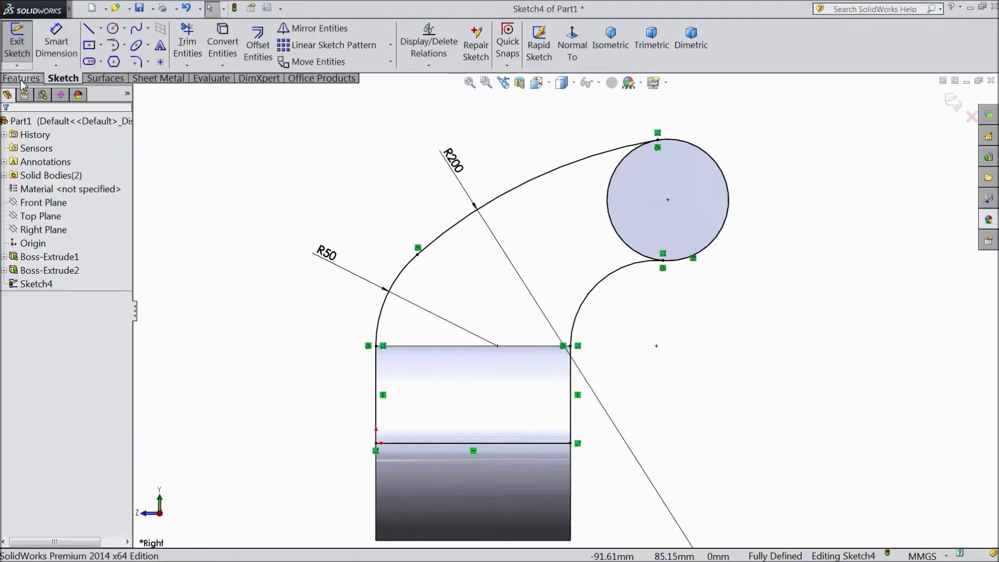
left_click(21, 78)
left_click(24, 50)
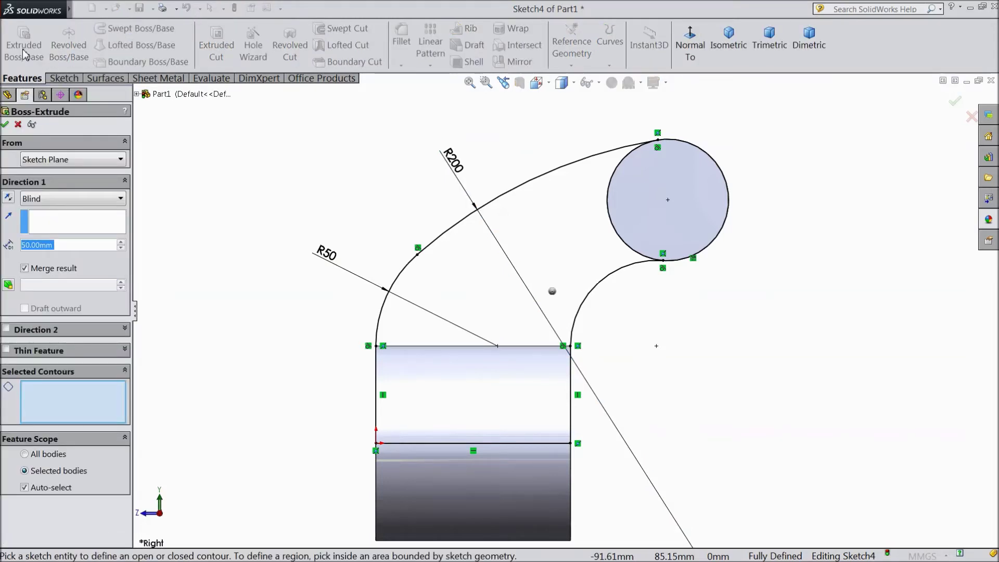
left_click(18, 125)
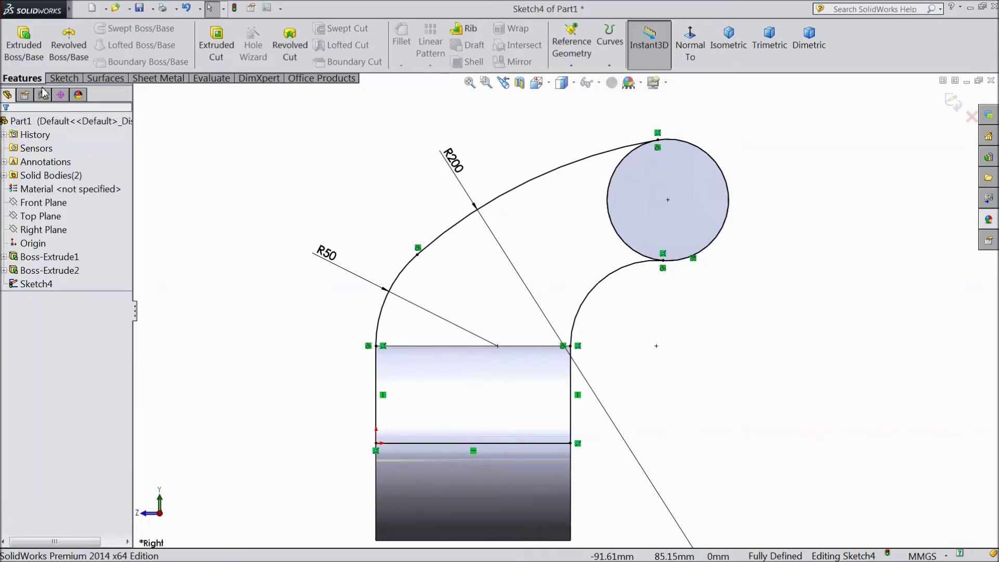
- Trim away the outer part of the 50 mm circle, keeping only the arc between the two tangent arc endpoints
left_click(63, 79)
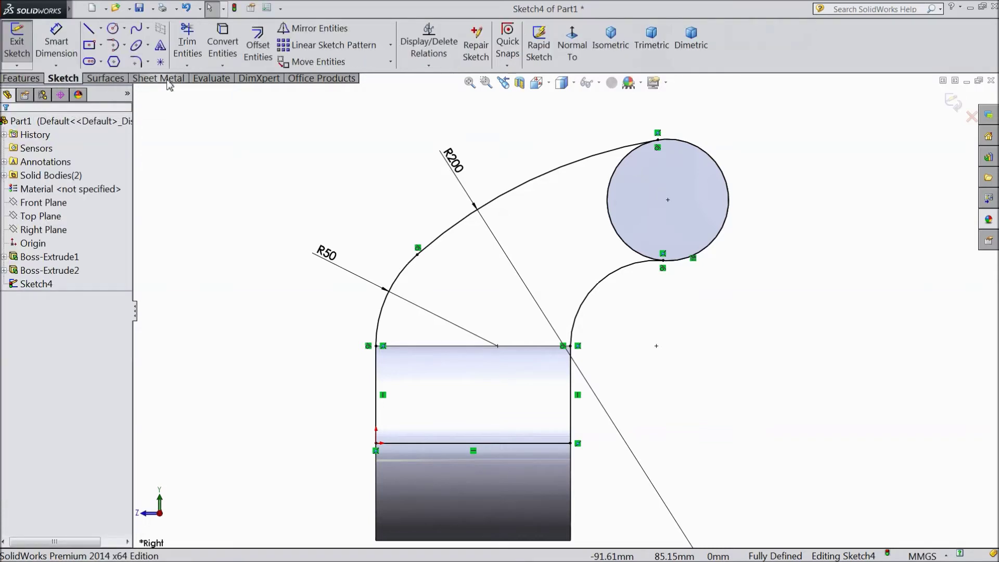
left_click(189, 54)
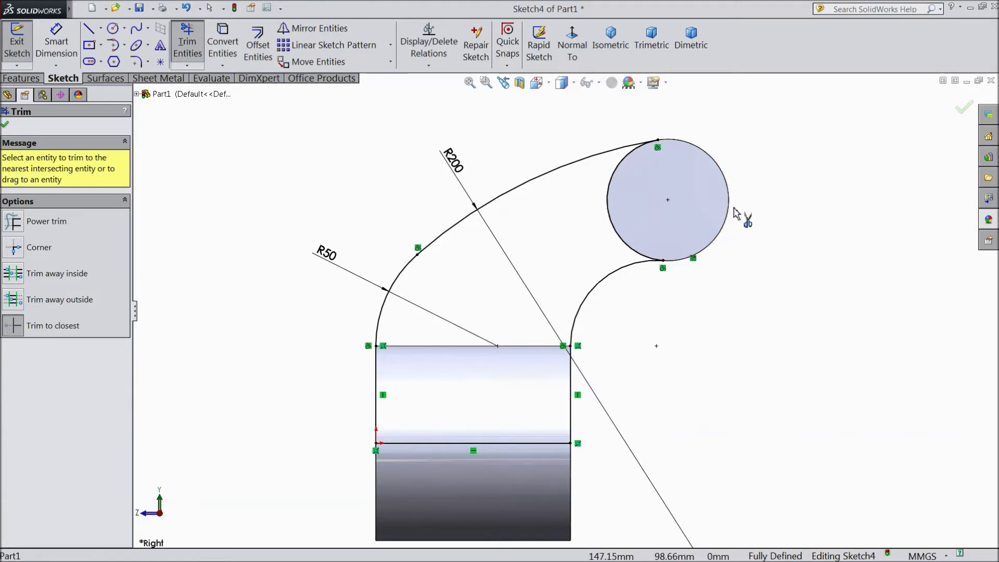
left_click(5, 126)
- Begin a boss extrusion of the closed arm profile with a depth of 20 mm
left_click(34, 81)
left_click(24, 48)
middle_click_drag(340, 264, 356, 341)
scroll(523, 358, "down", 4)
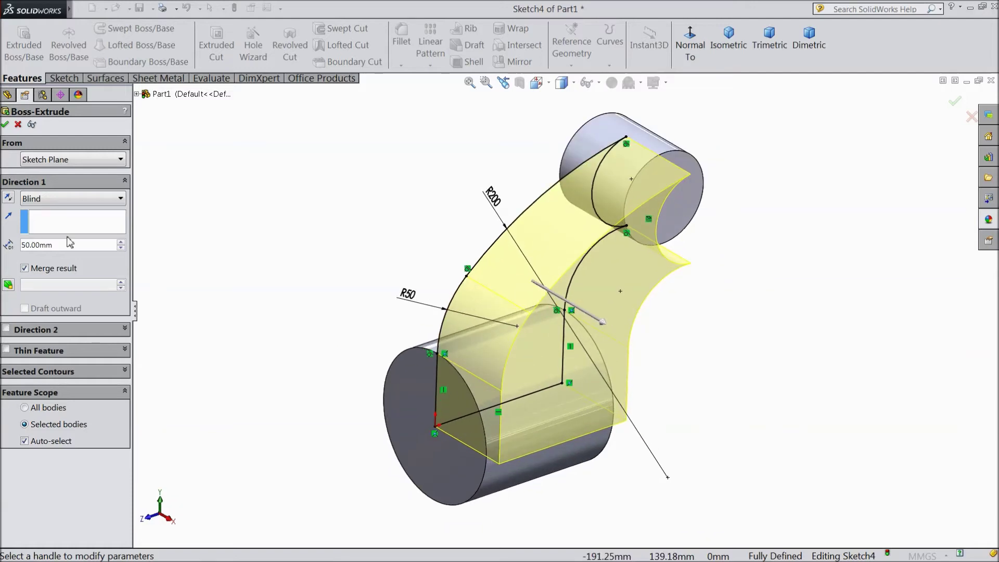
type("20")
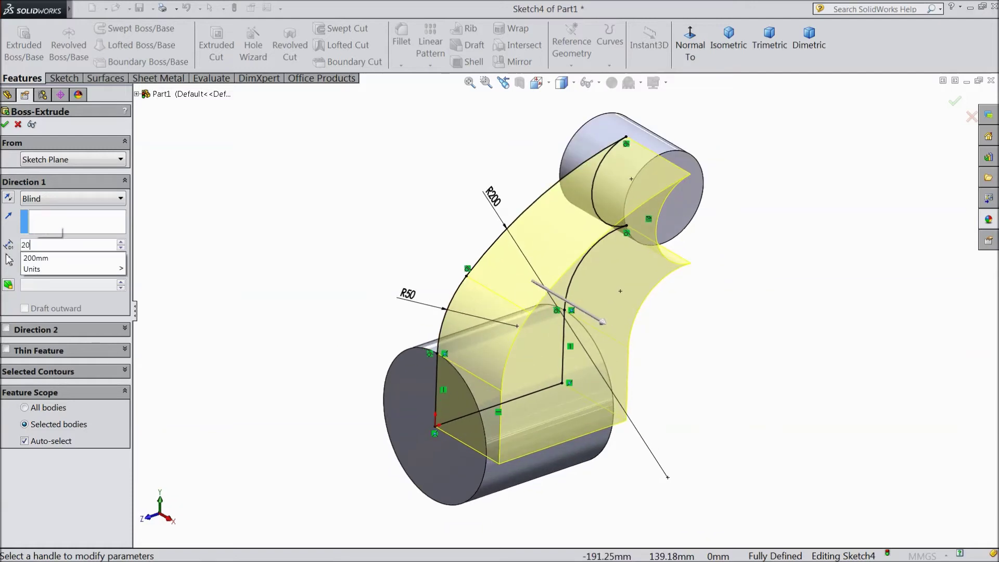
key("Return")
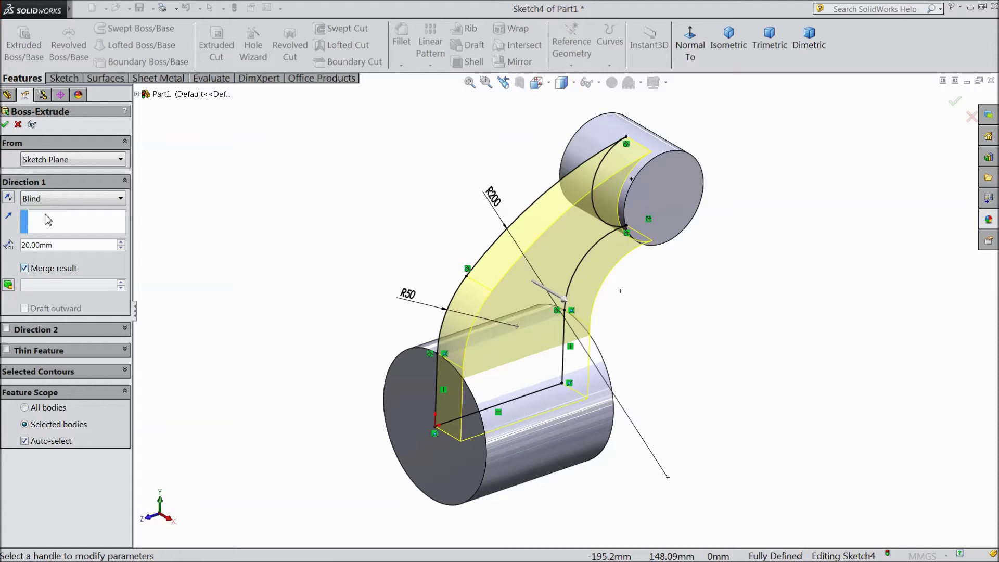
- Make the arm extrusion Mid Plane, apply its feature scope to all bodies and complete it with merged results
left_click(63, 198)
left_click(52, 282)
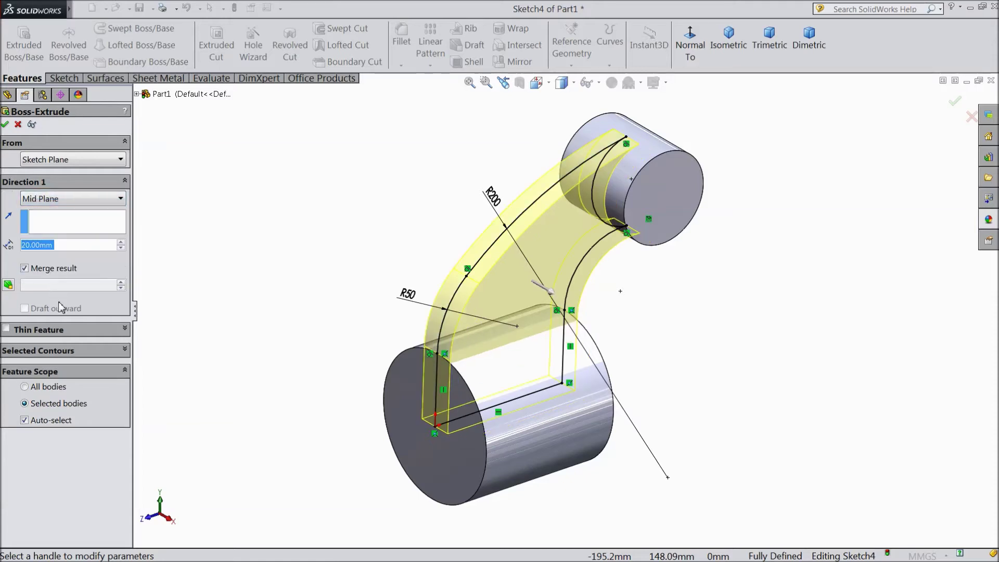
left_click(24, 387)
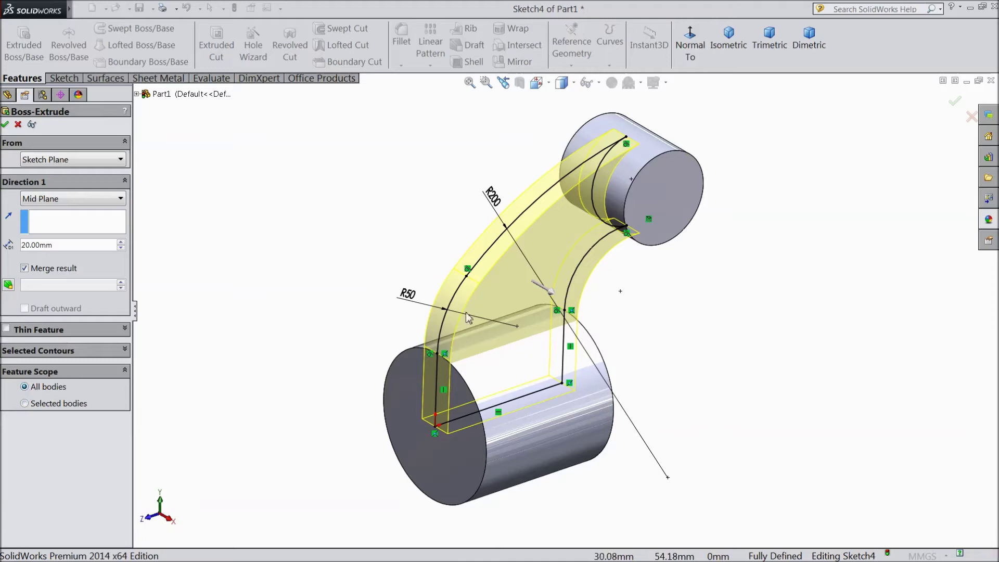
left_click(4, 125)
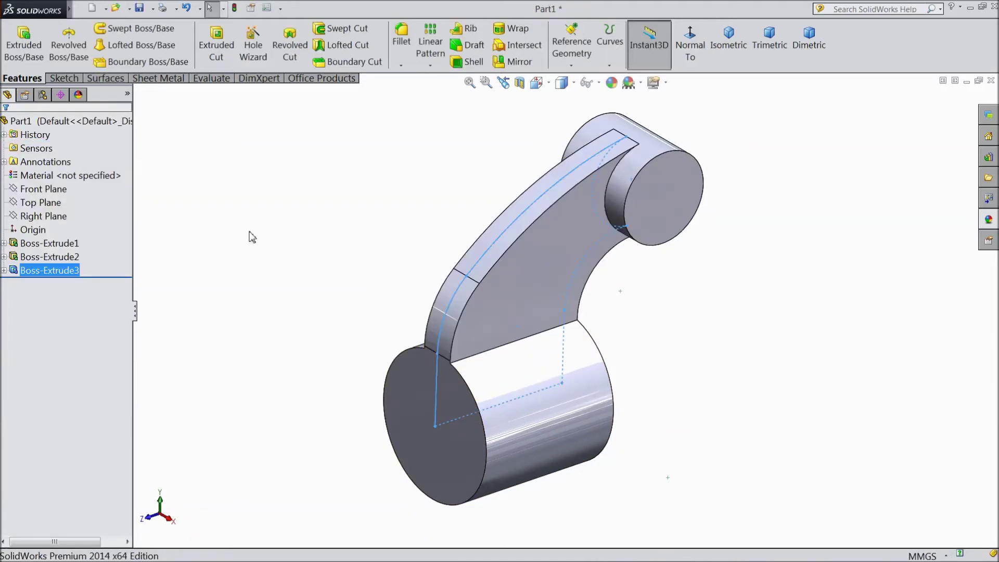
- Start a sketch on the small cylinder's end face and draw a concentric circle of about 17 mm radius
scroll(453, 359, "down", 5)
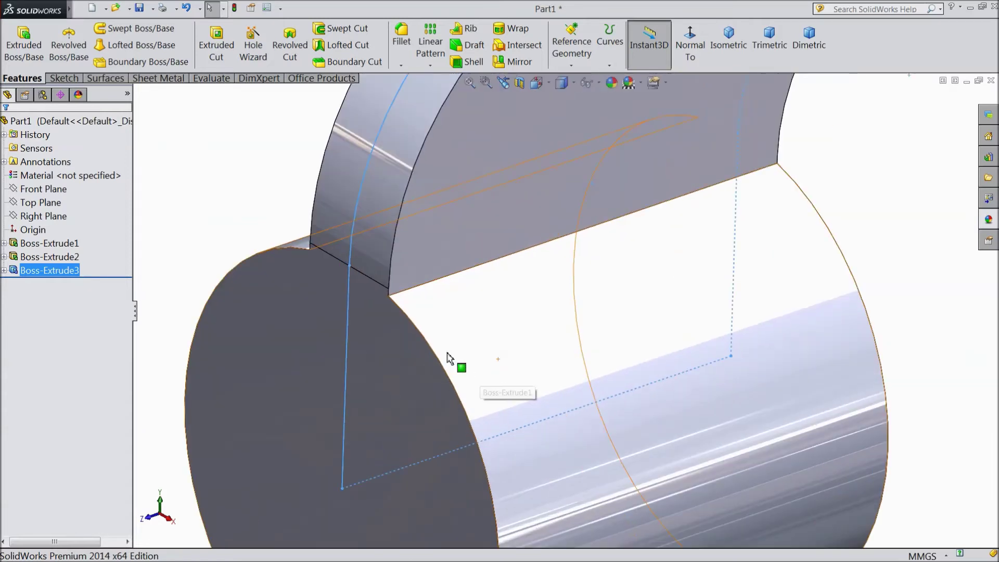
scroll(380, 296, "up", 8)
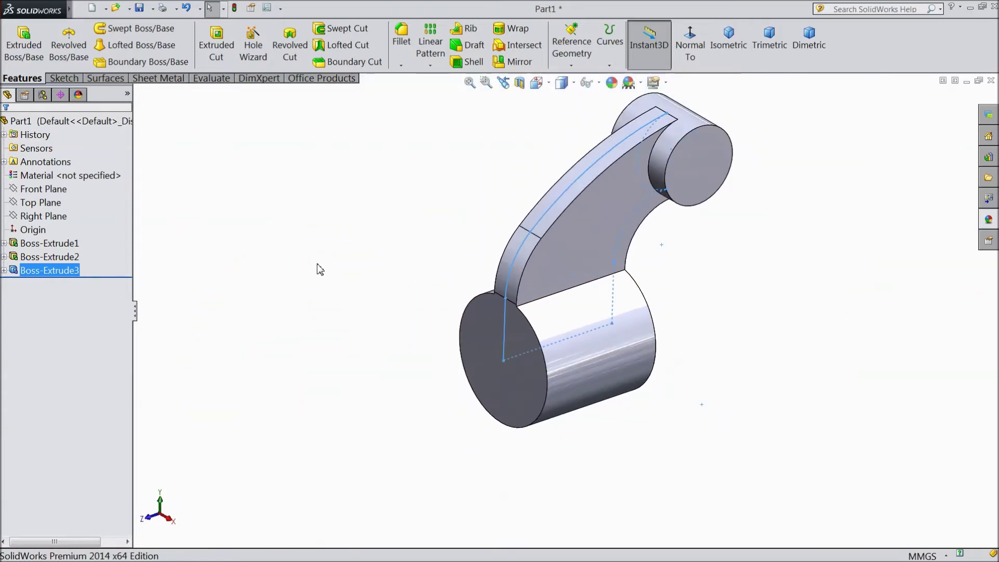
left_click(701, 164)
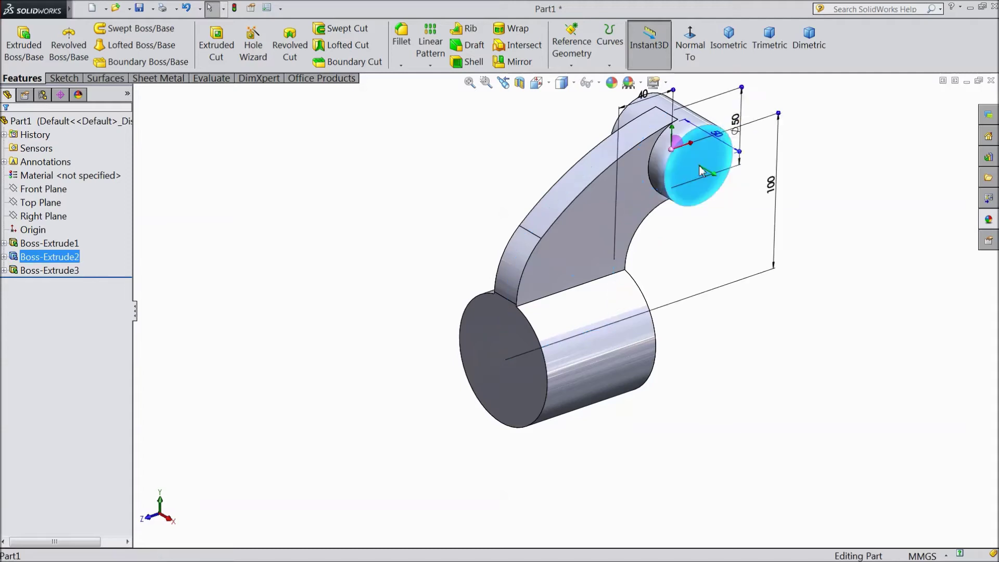
left_click(740, 132)
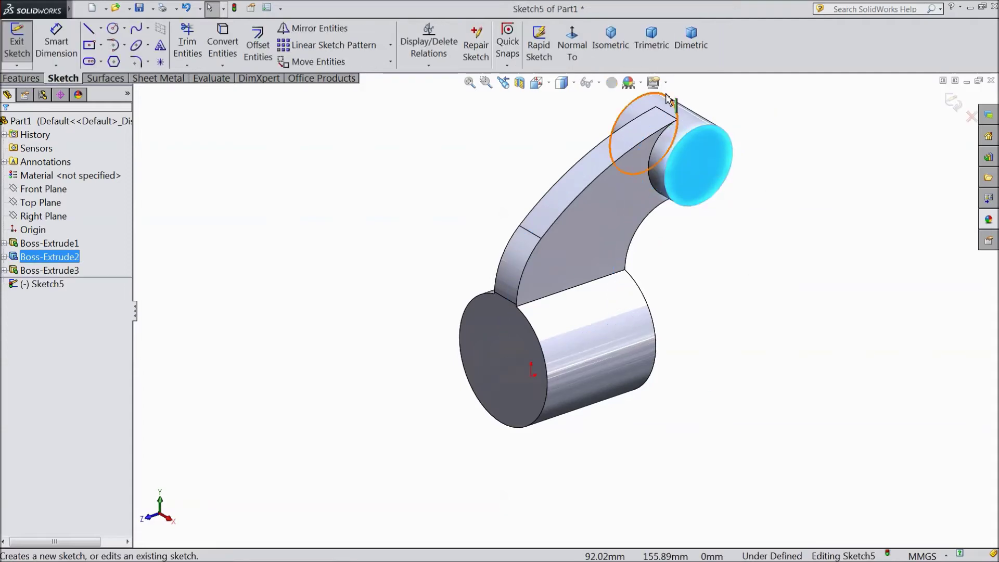
left_click(574, 46)
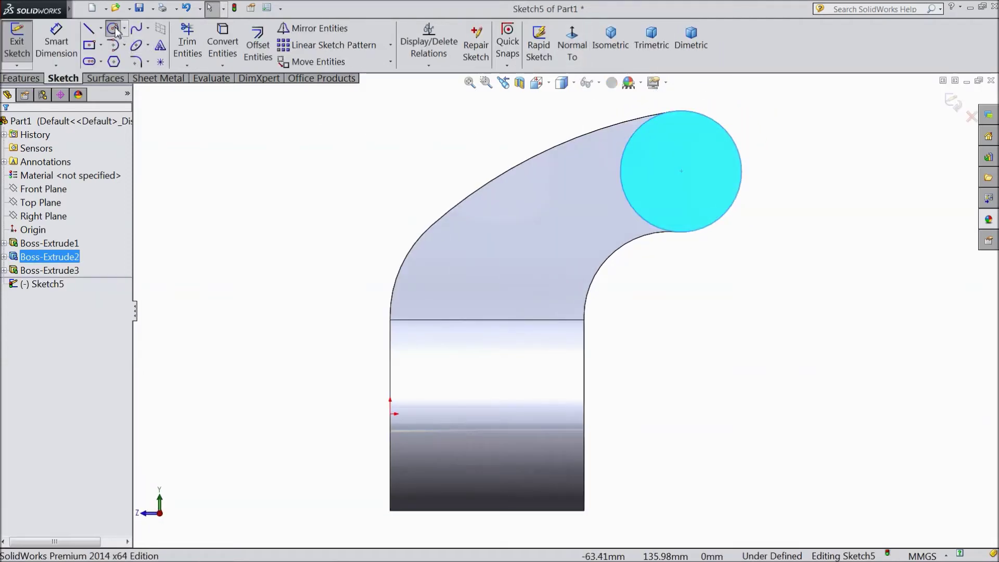
left_click(113, 29)
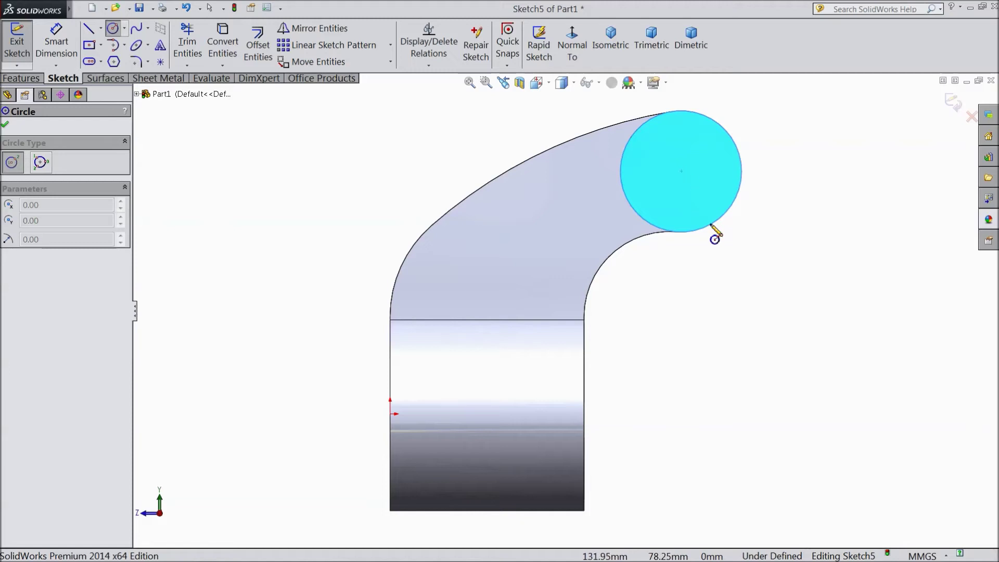
left_click_drag(681, 172, 700, 208)
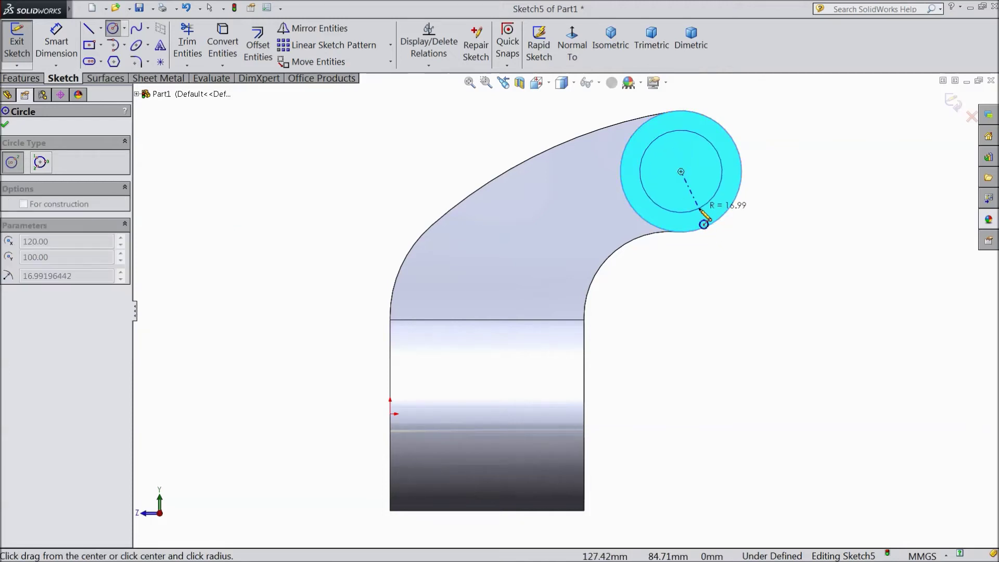
- Dimension the diameter of the circle on the small cylinder's end face as 30 mm
left_click(43, 49)
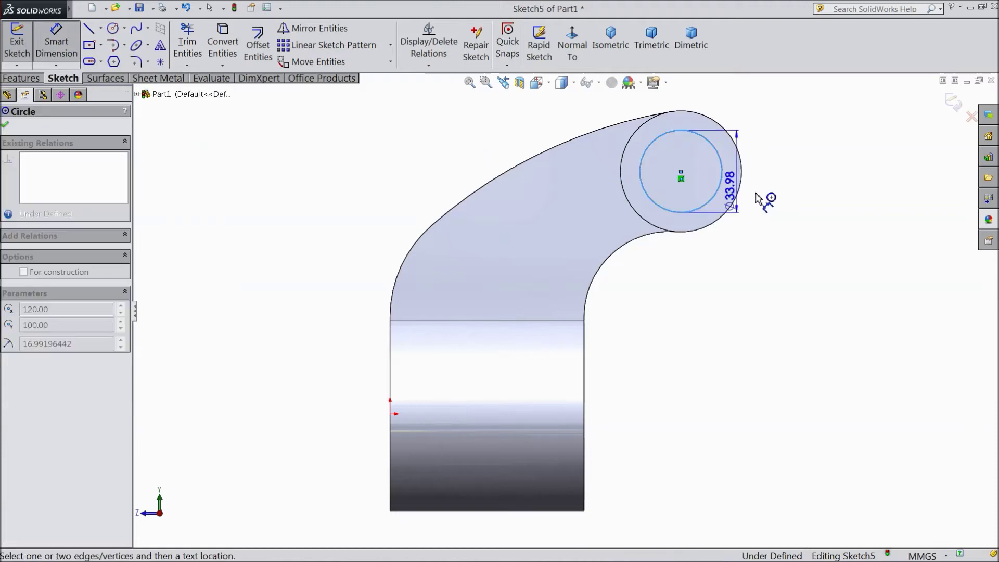
left_click(719, 186)
left_click(778, 187)
type("30")
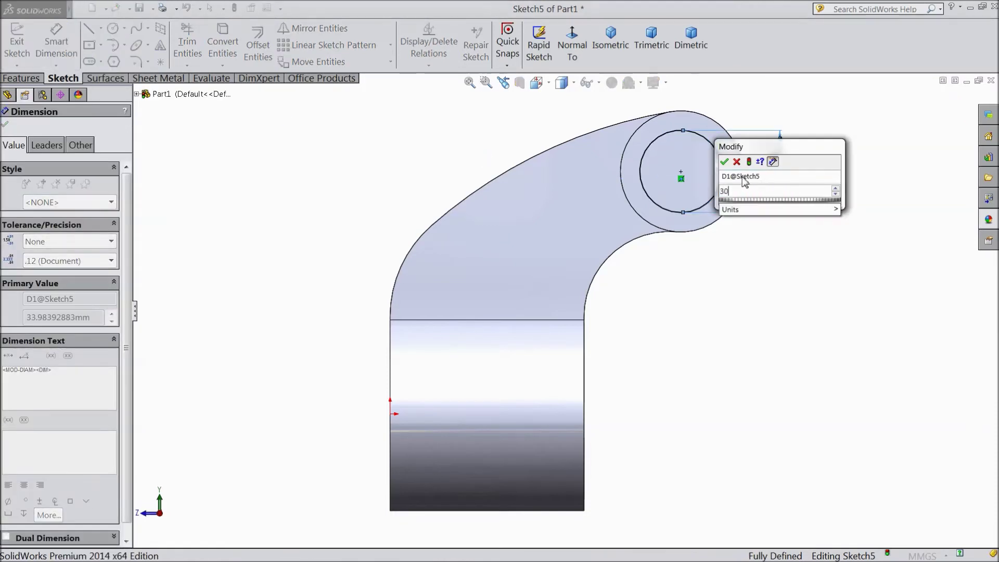
left_click(725, 161)
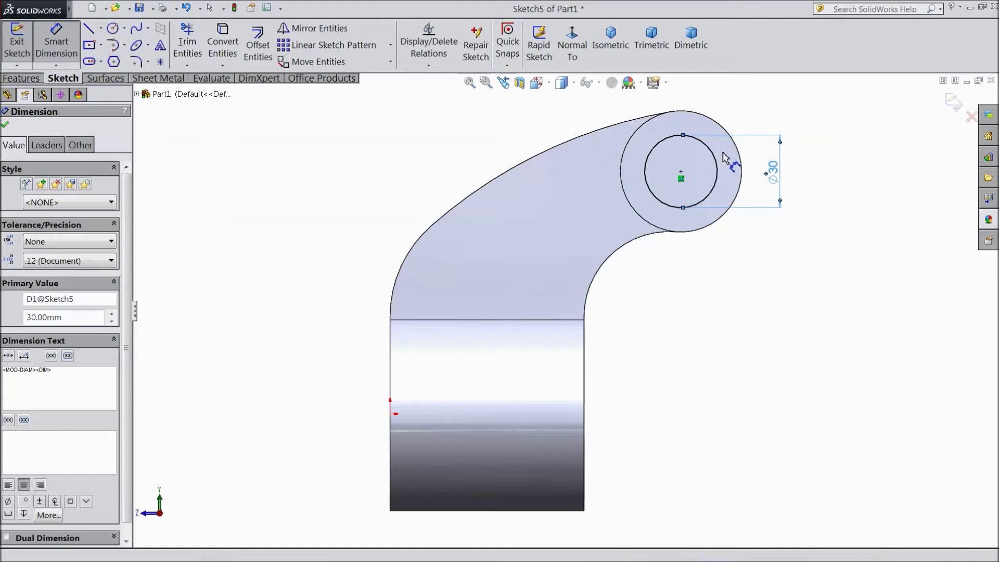
- Cut the 30 mm circle through the small cylinder with an Extruded Cut set to Through All
left_click(21, 78)
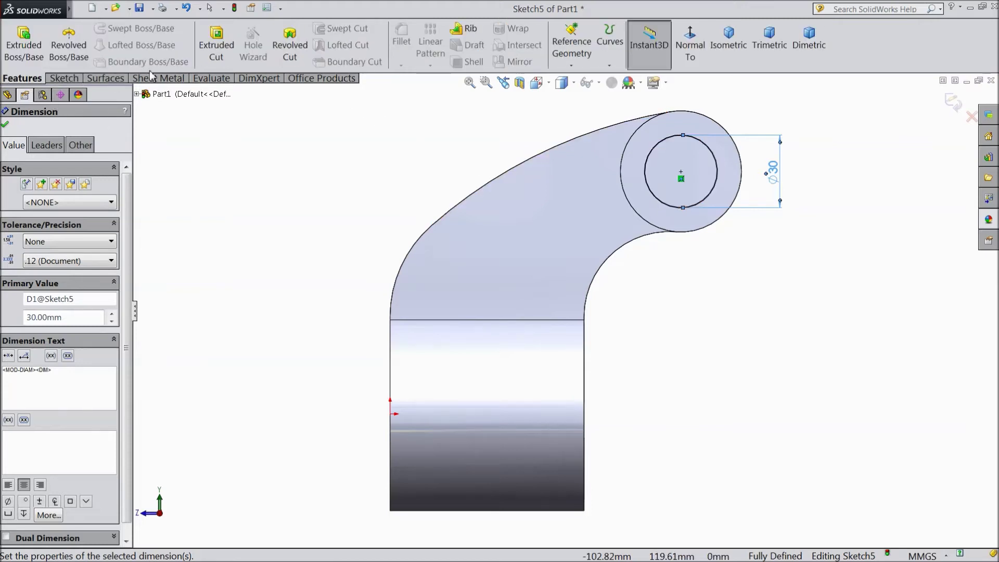
left_click(216, 46)
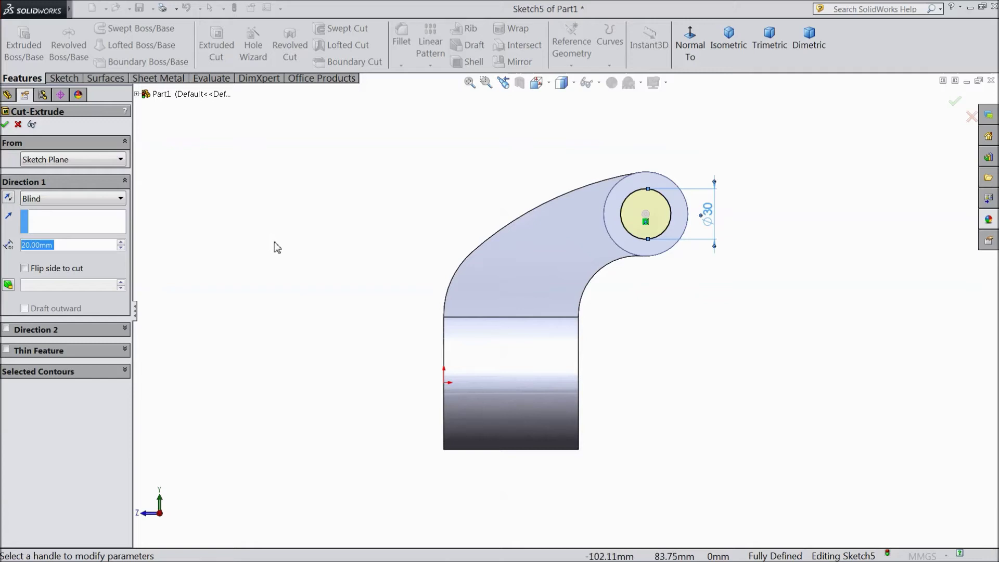
left_click(58, 202)
left_click(67, 222)
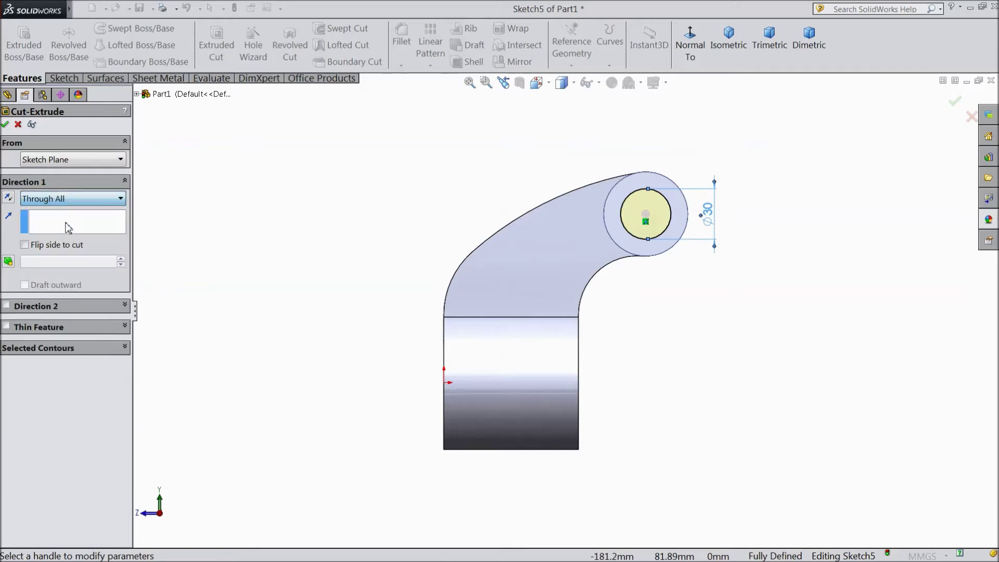
left_click(5, 128)
- Start a sketch on the large cylinder's end face and draw a circle of about 24 mm radius centred on the origin
middle_click_drag(283, 286, 477, 435)
scroll(520, 433, "down", 3)
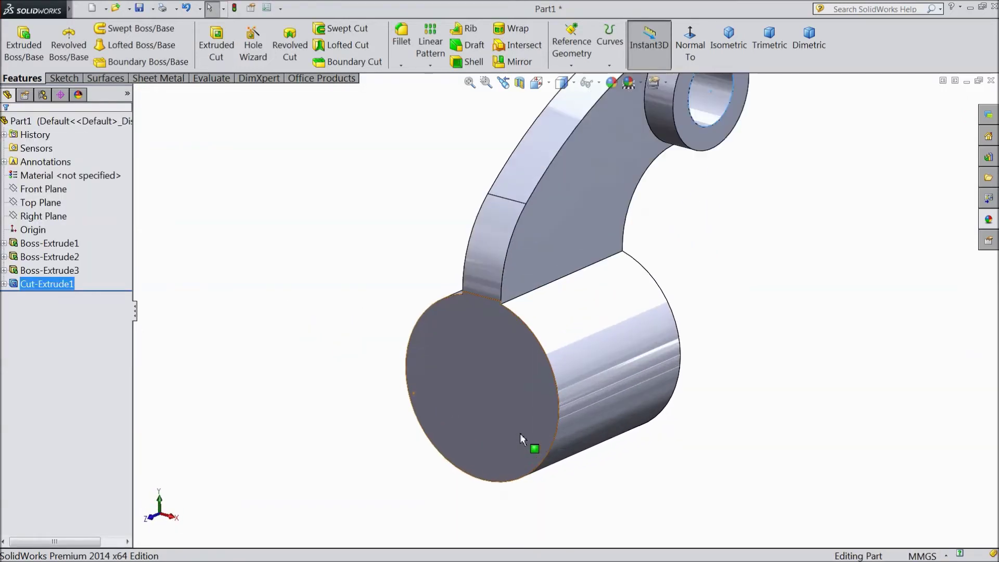
left_click(499, 420)
left_click(530, 374)
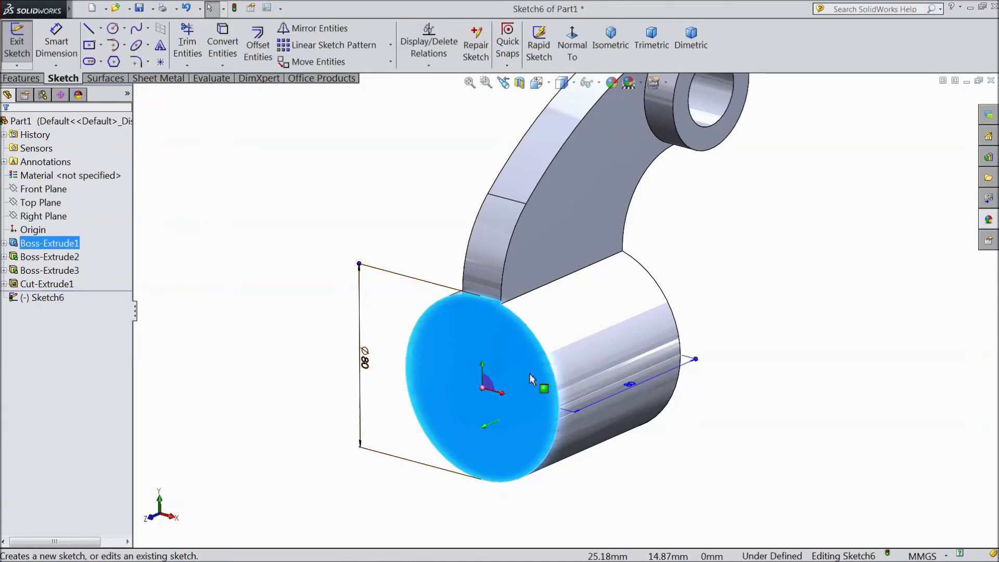
left_click(572, 45)
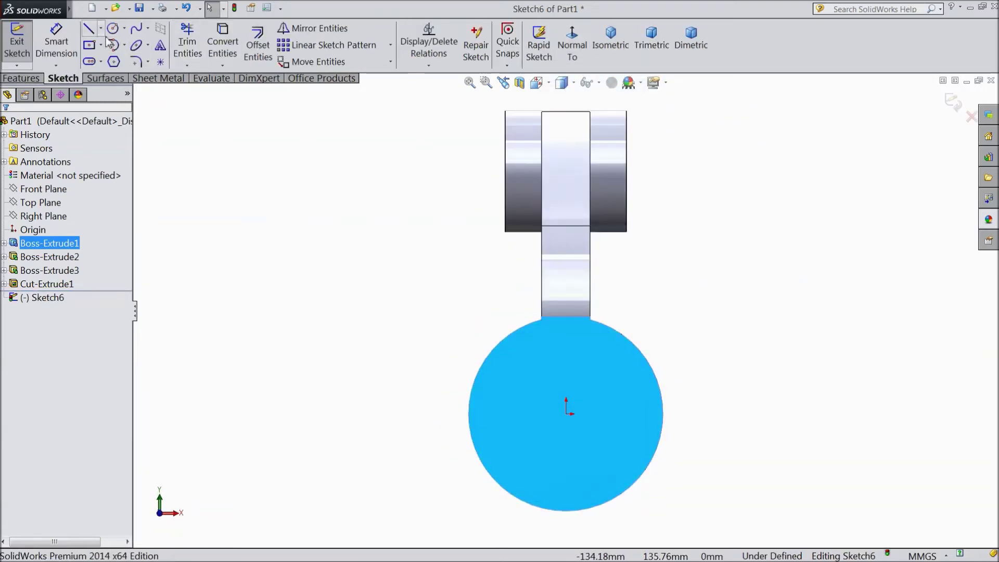
left_click(113, 29)
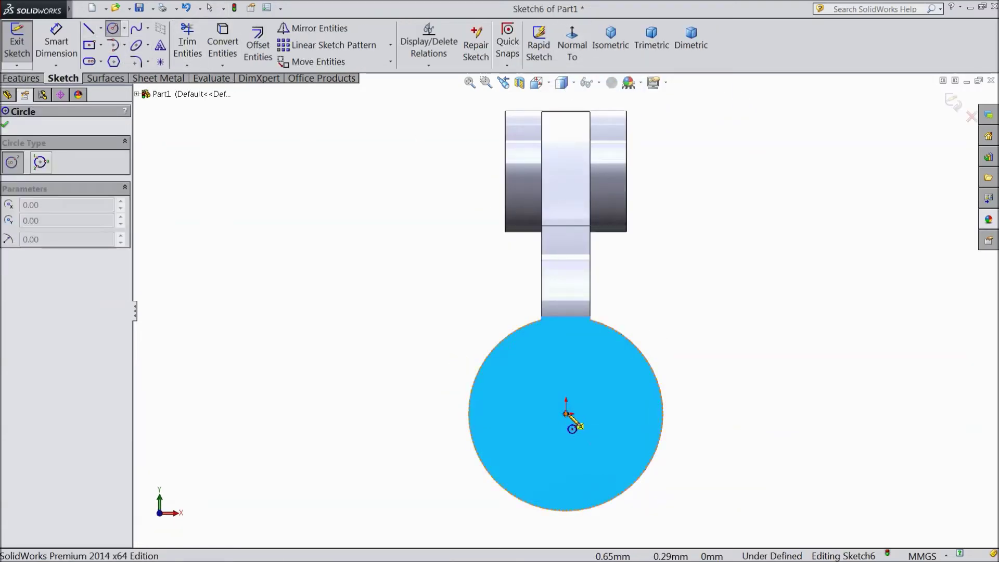
left_click(567, 414)
left_click(546, 470)
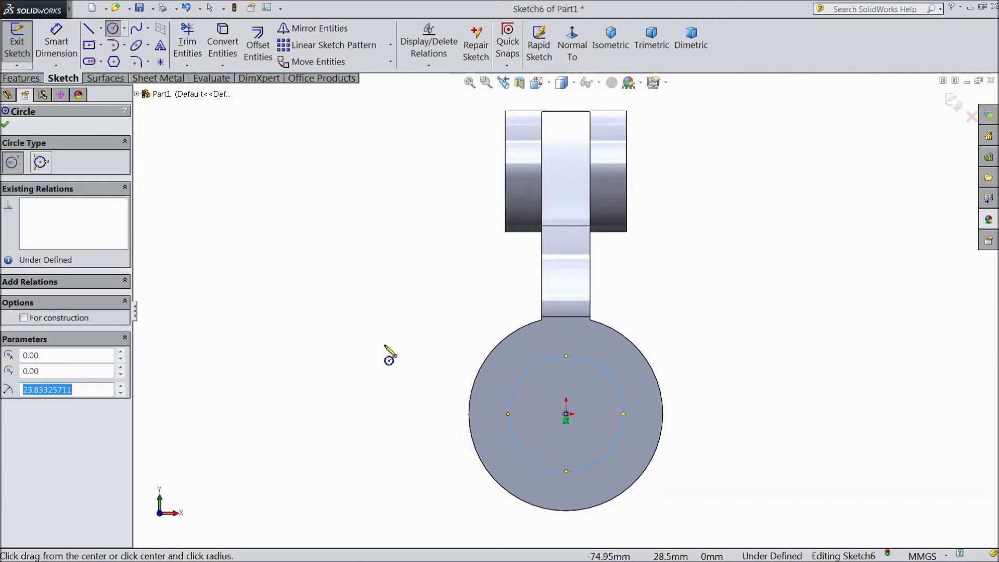
- Dimension the diameter of the circle on the large cylinder's end face as 50 mm
left_click(57, 42)
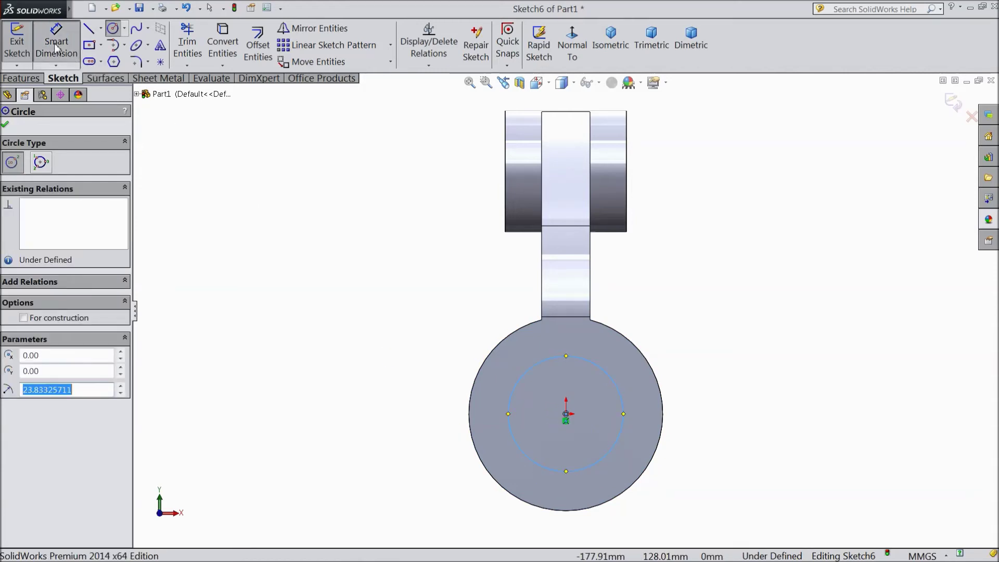
left_click(514, 390)
left_click(395, 408)
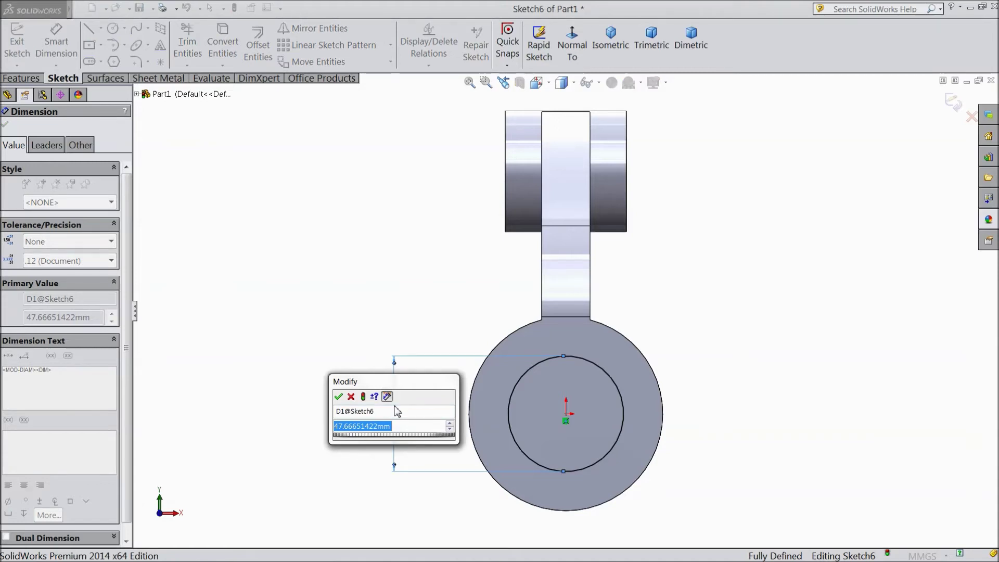
type("50")
left_click(339, 397)
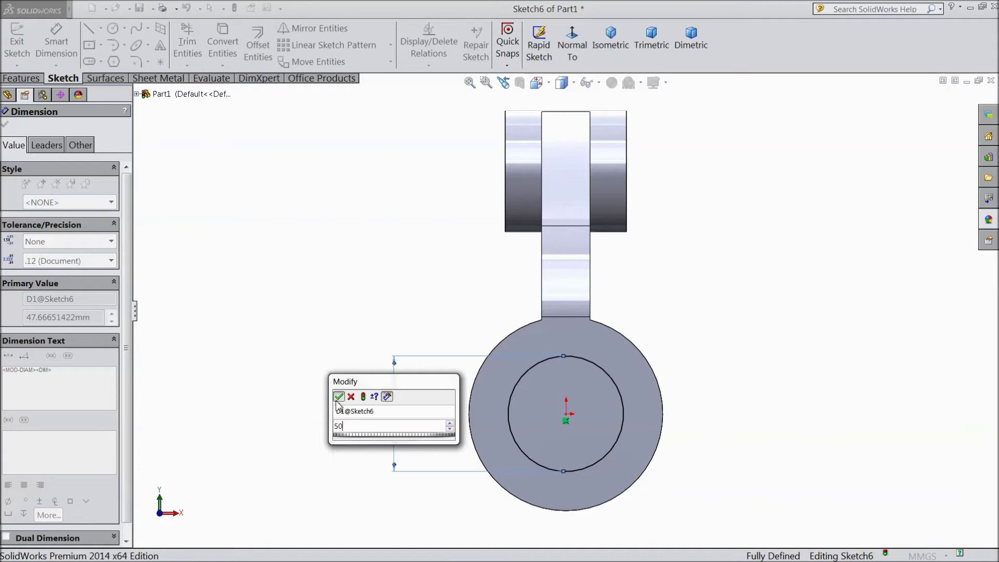
left_click(6, 126)
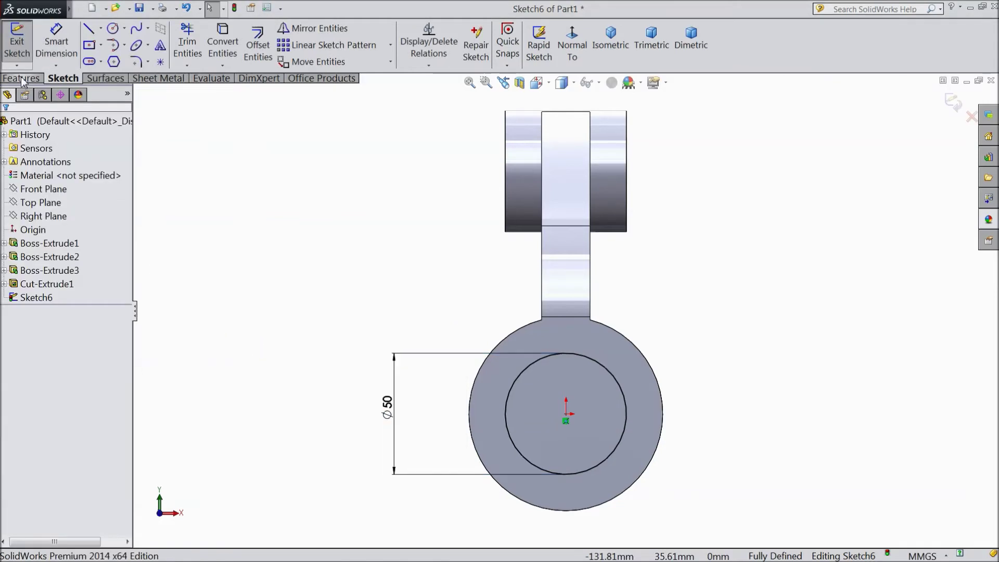
- Cut the 50 mm circle through the large cylinder with an Extruded Cut set to Through All
left_click(21, 78)
left_click(216, 47)
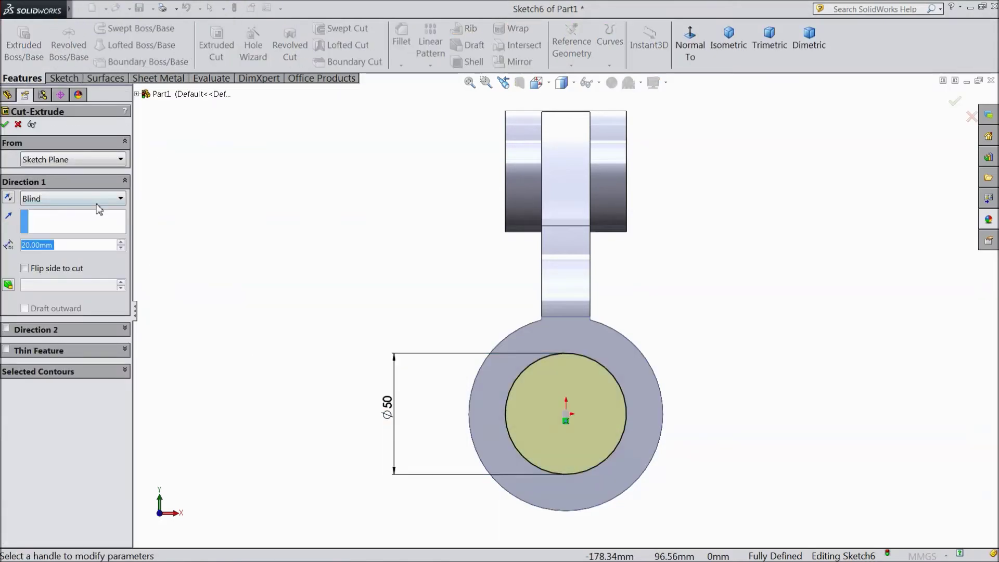
left_click(60, 200)
left_click(62, 224)
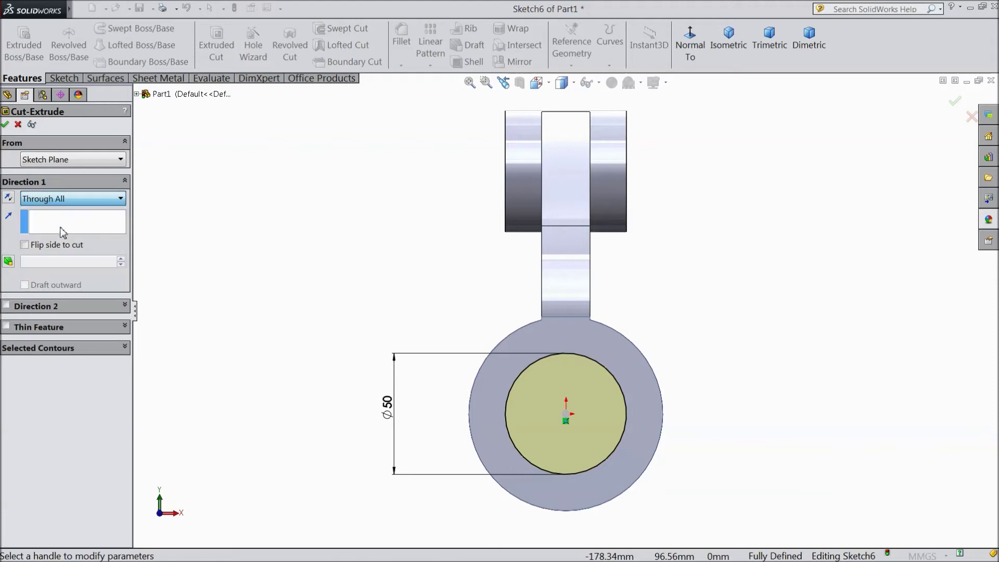
left_click(5, 125)
key("f")
middle_click_drag(446, 306, 359, 332)
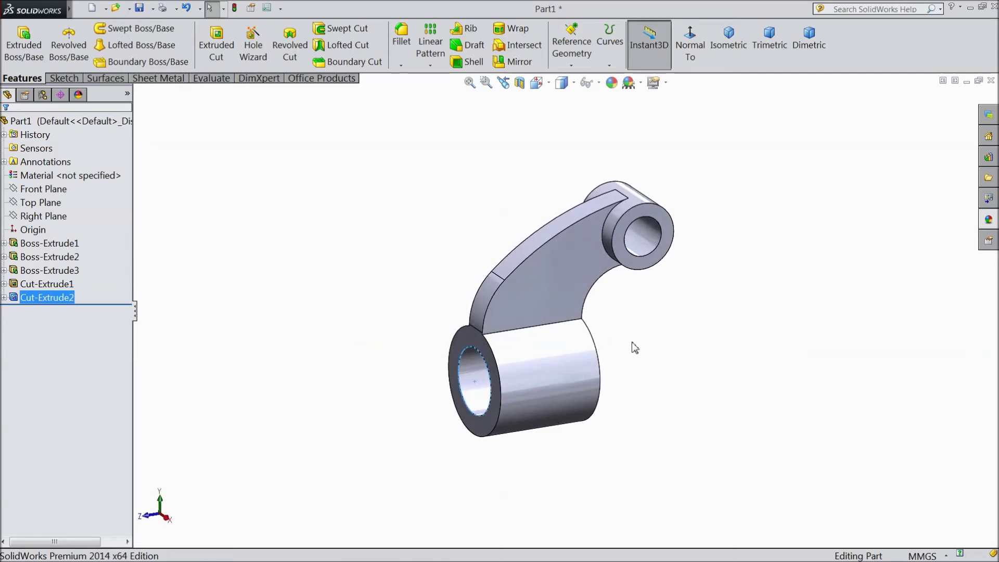
- Apply the Yellow appearance from the Solid category to the whole part
scroll(572, 341, "down", 2)
scroll(562, 325, "down", 1)
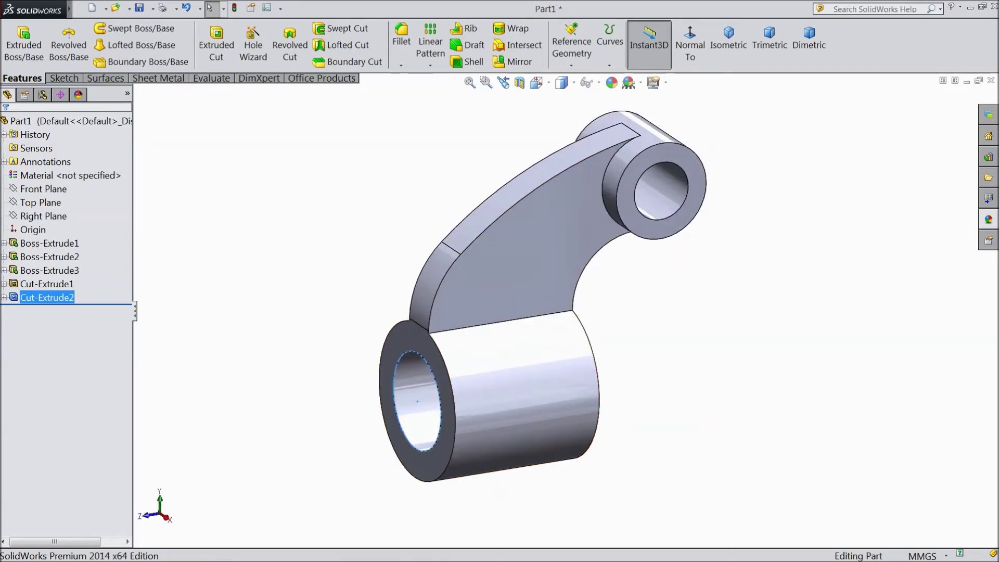
left_click(73, 121)
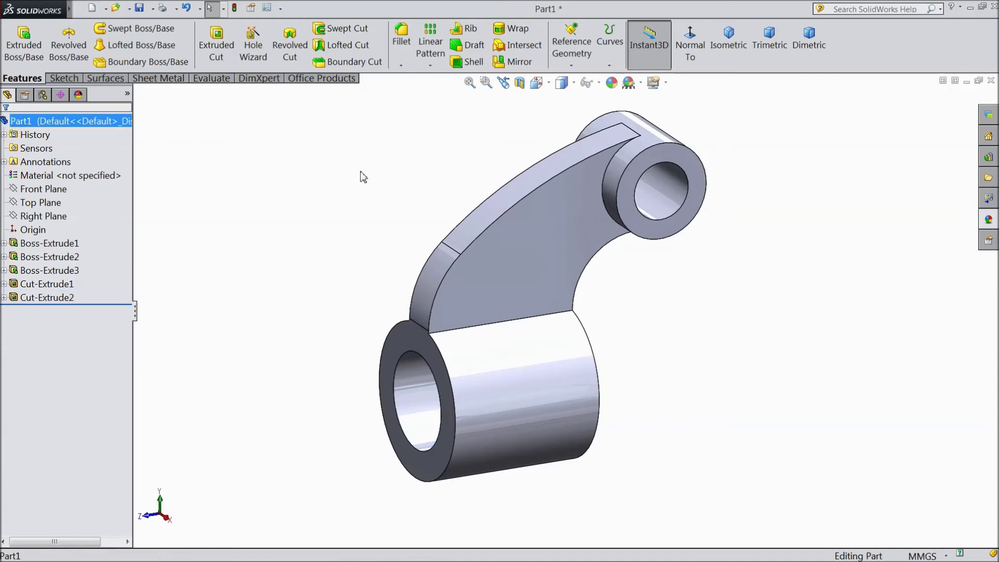
left_click(989, 221)
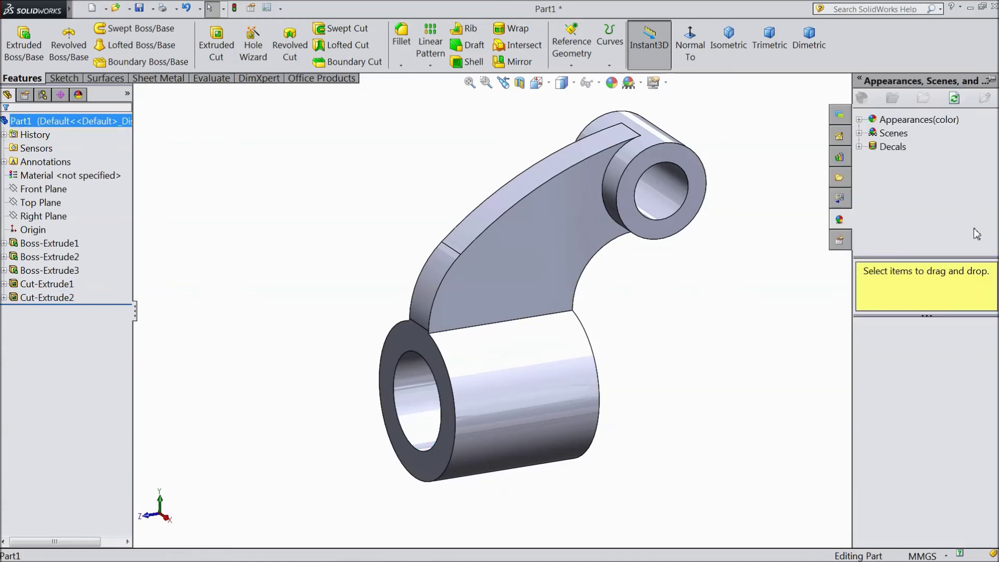
left_click(860, 123)
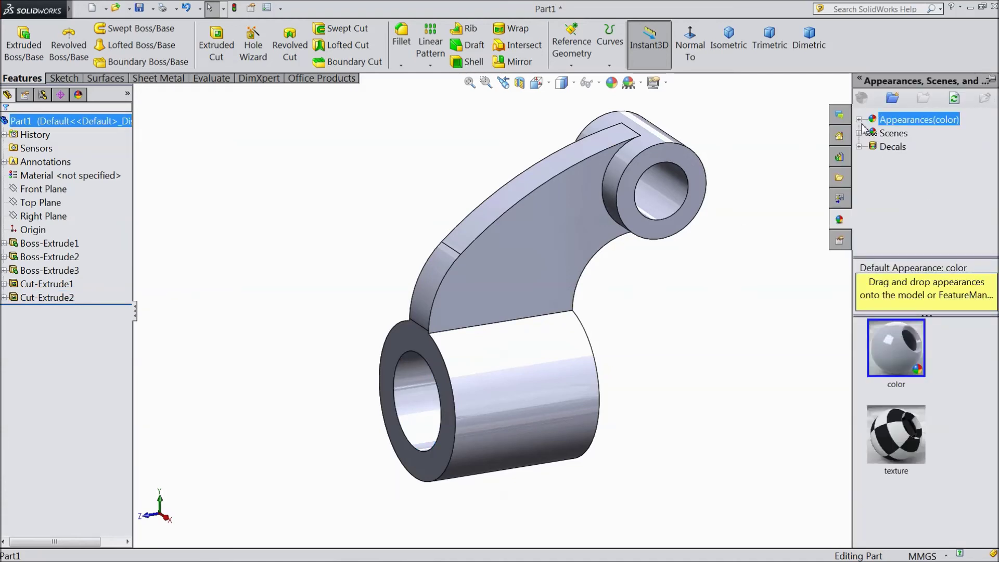
left_click(859, 121)
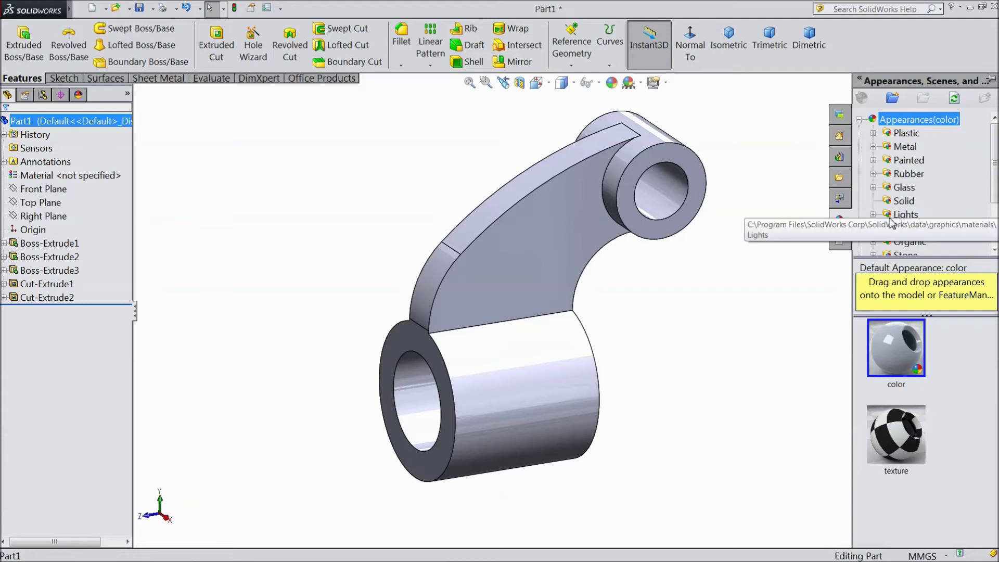
scroll(896, 458, "down", 3)
double_click(906, 482)
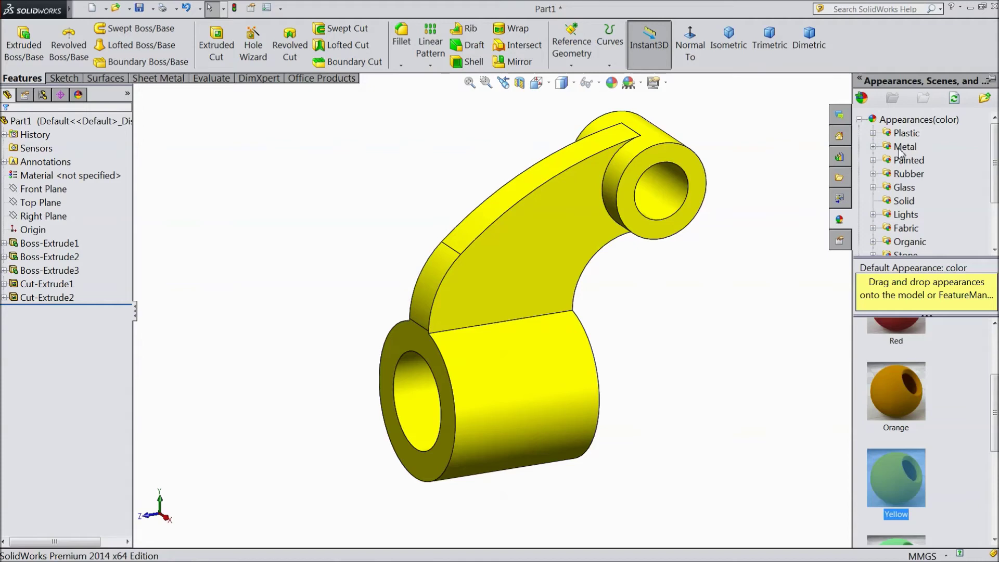
- Apply the polished steel metal appearance to the whole part
left_click(904, 201)
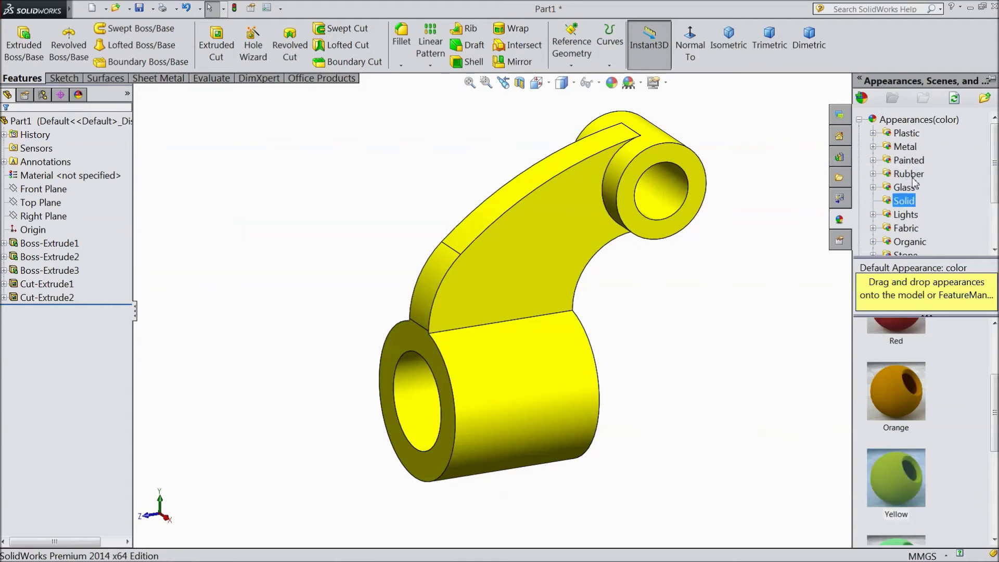
left_click(906, 147)
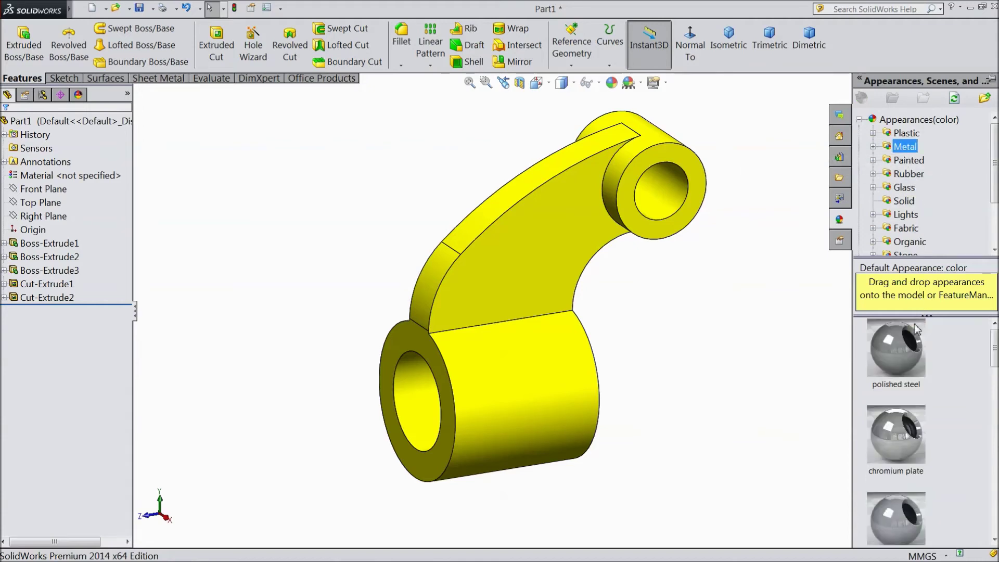
double_click(897, 360)
- Return the whole part to the solid Yellow appearance
left_click(904, 204)
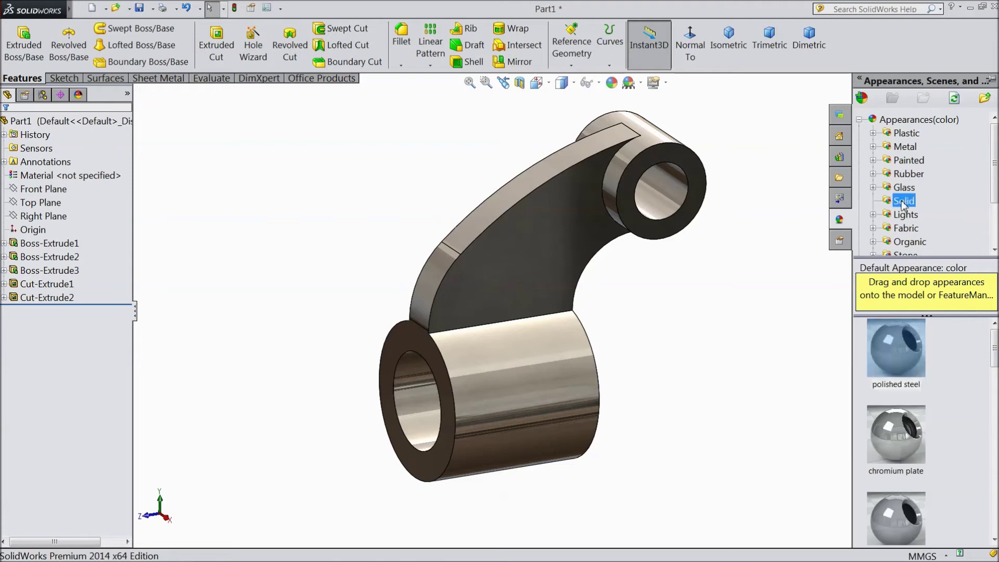
scroll(910, 454, "down", 3)
double_click(898, 484)
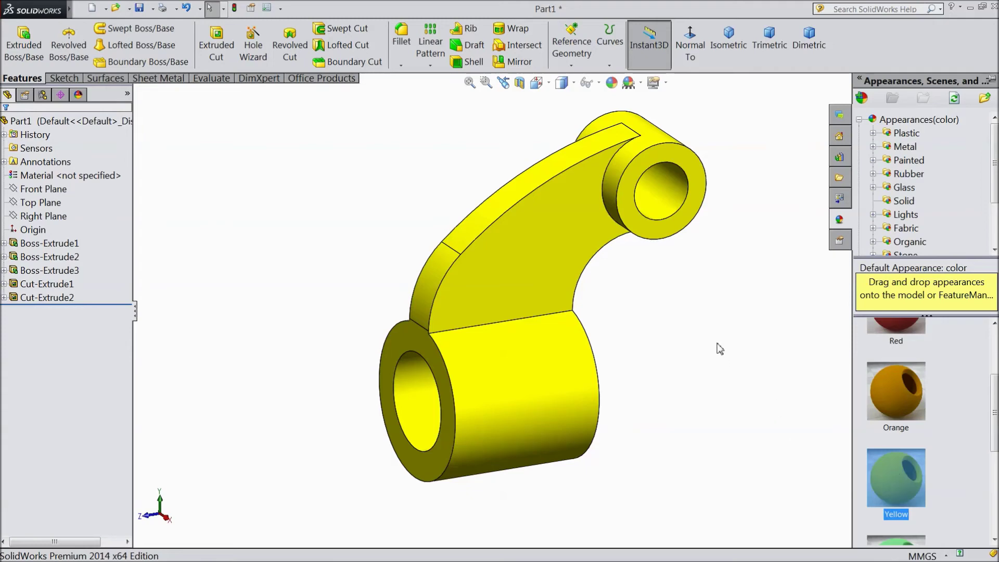
- Add a constant-size 50 mm fillet to the two edges where the arm's side faces meet the large cylinder
mouse_move(712, 366)
middle_mouse_down()
mouse_move(698, 274)
mouse_move(645, 311)
mouse_move(710, 326)
mouse_move(701, 352)
mouse_move(727, 345)
mouse_move(708, 349)
middle_mouse_up()
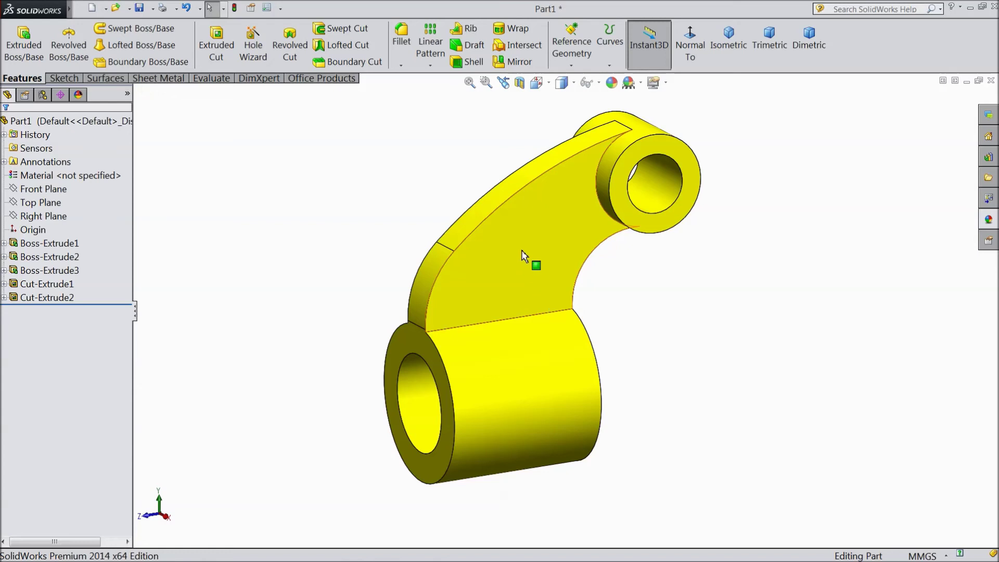
scroll(522, 250, "down", 2)
left_click(407, 52)
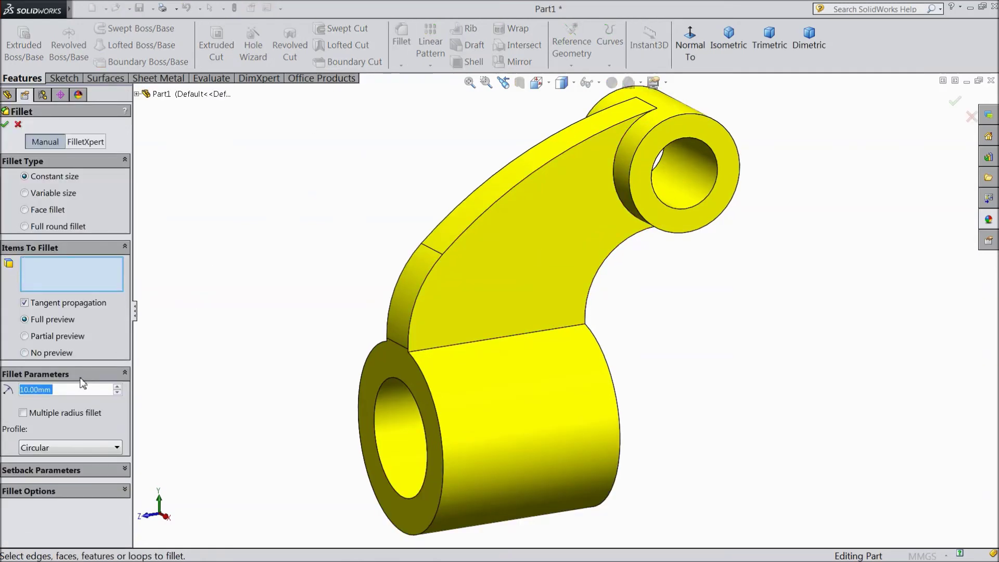
type("50")
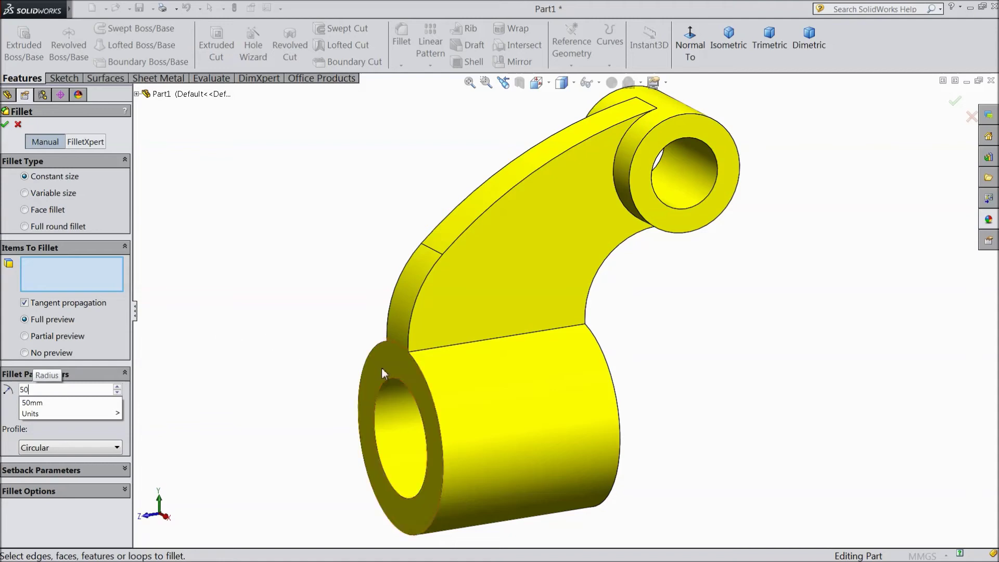
key("Return")
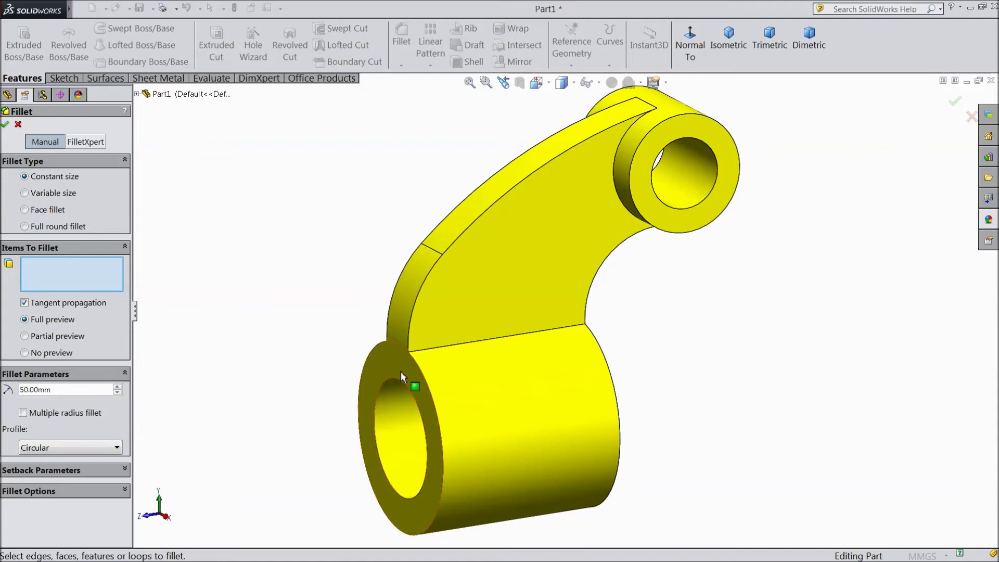
left_click(474, 346)
middle_click_drag(323, 279, 451, 287)
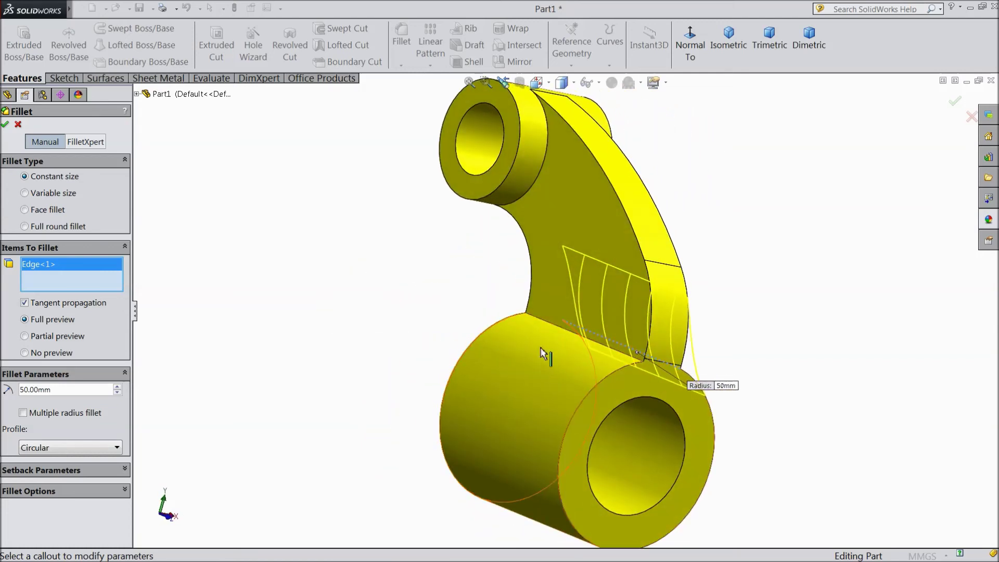
left_click(560, 329)
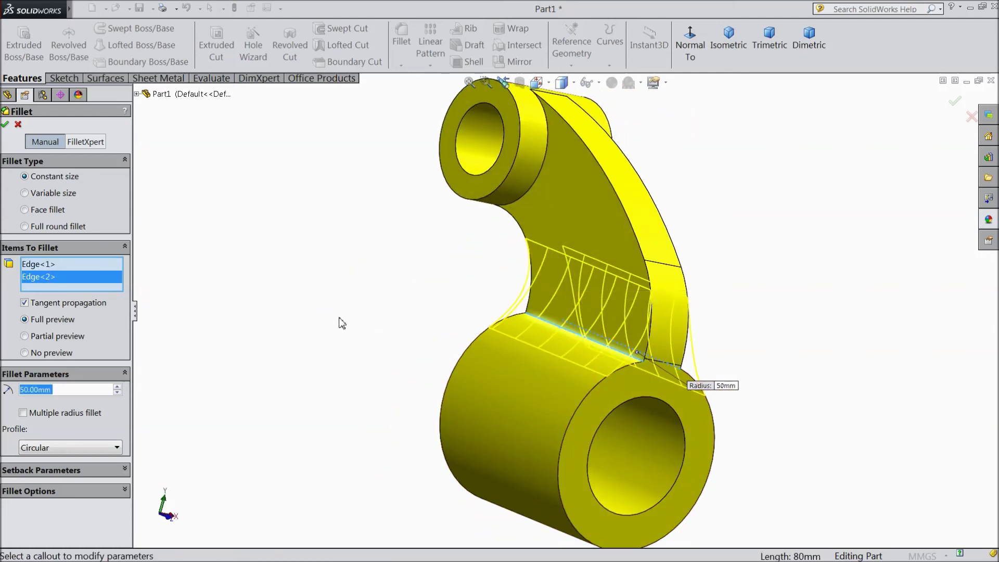
left_click(6, 124)
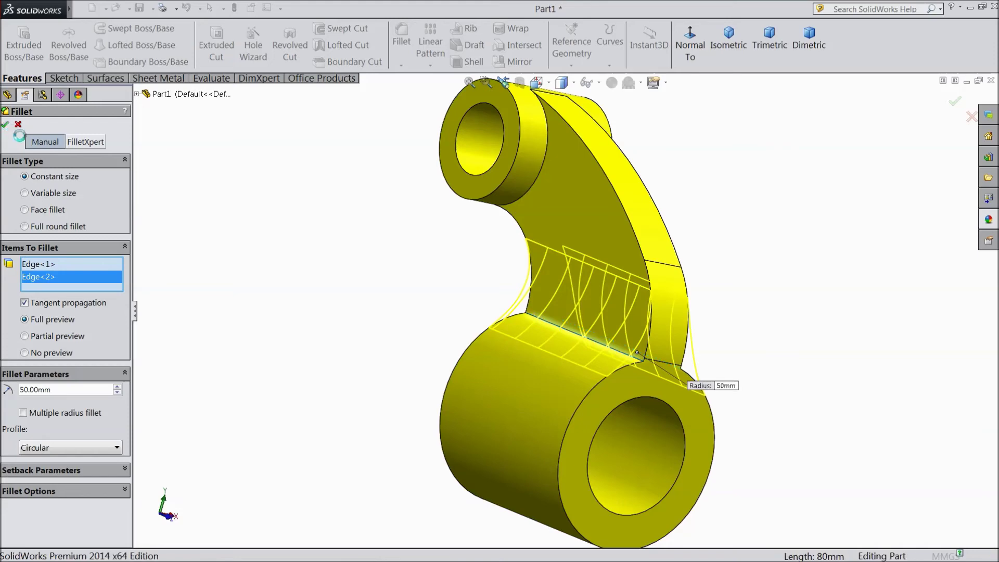
- Add a constant-size 4 mm fillet to the outer cylindrical faces of the large and small cylinders
mouse_move(438, 306)
middle_mouse_down()
mouse_move(314, 264)
mouse_move(310, 295)
mouse_move(292, 272)
mouse_move(330, 288)
mouse_move(315, 285)
middle_mouse_up()
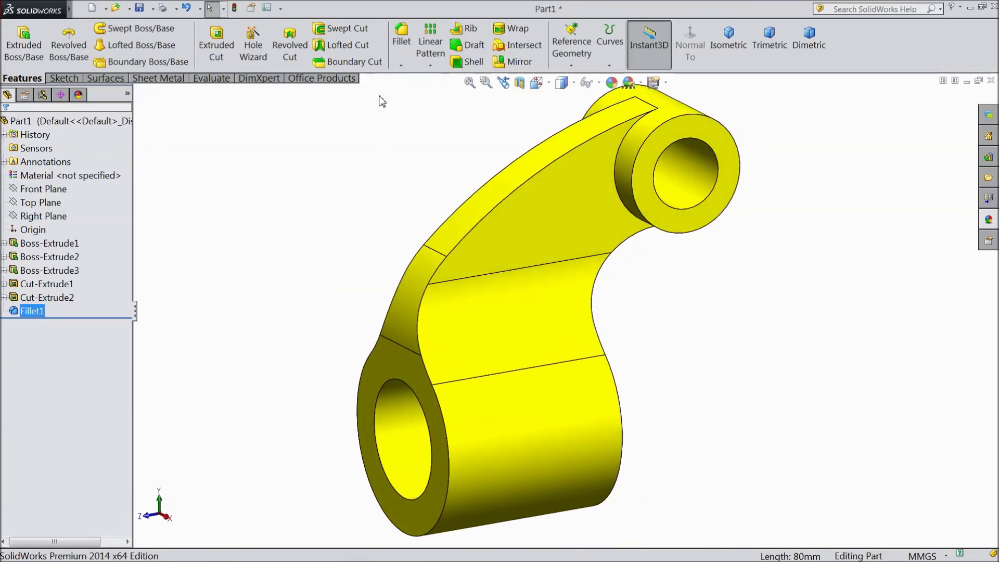
left_click(401, 52)
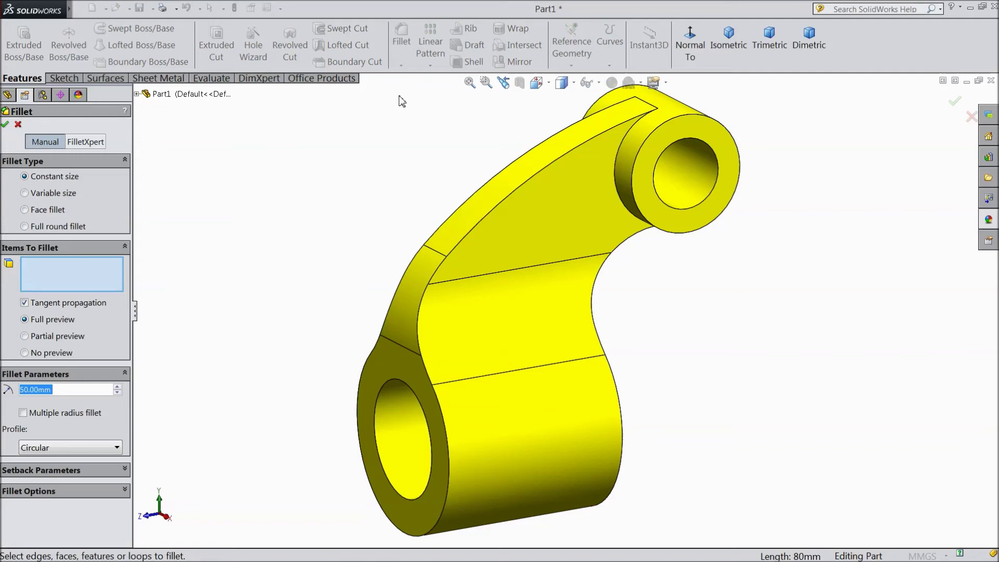
type("4")
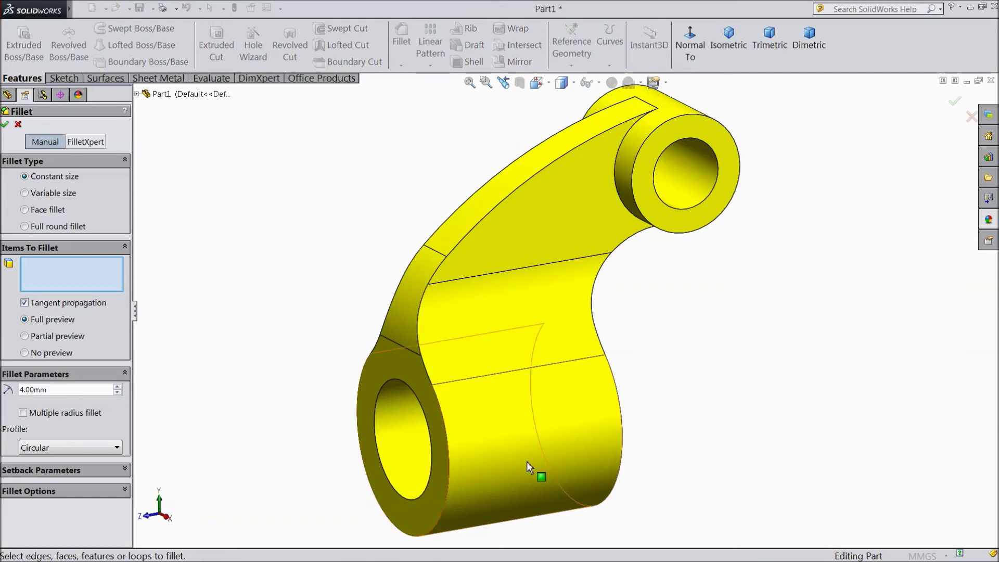
left_click(529, 458)
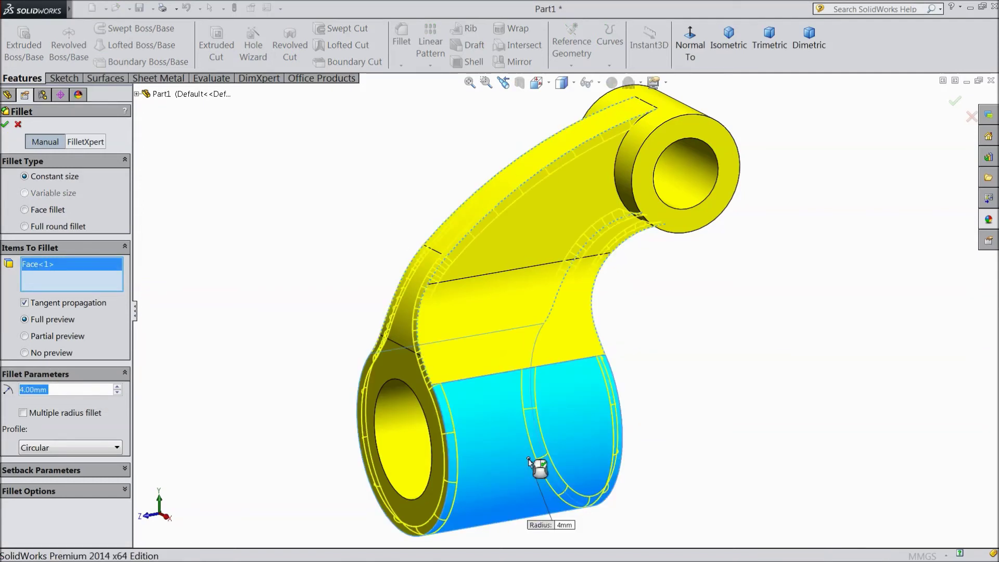
left_click(676, 118)
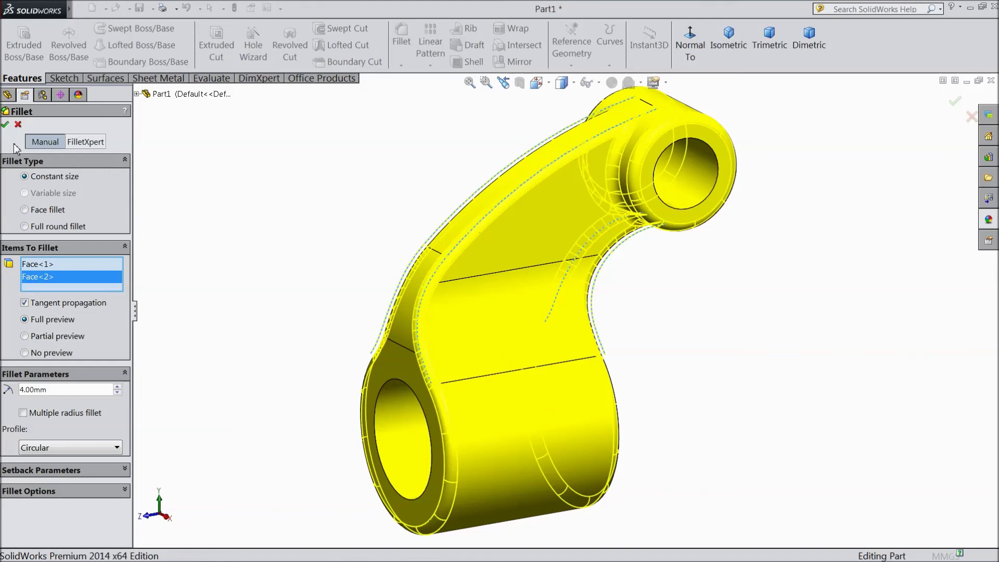
- Color the 4 mm fillet red (RGB 255, 0, 0)
left_click(612, 82)
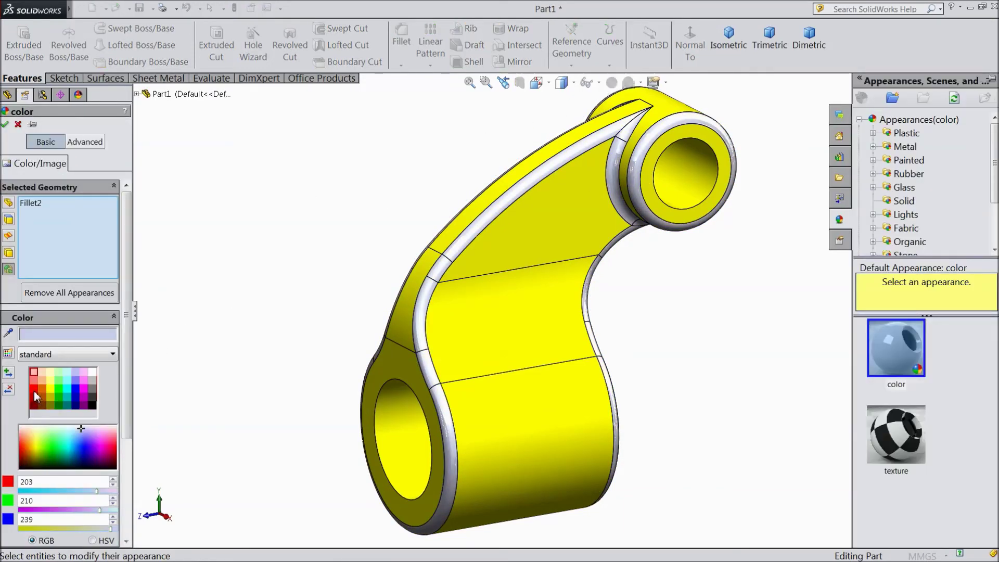
left_click(34, 390)
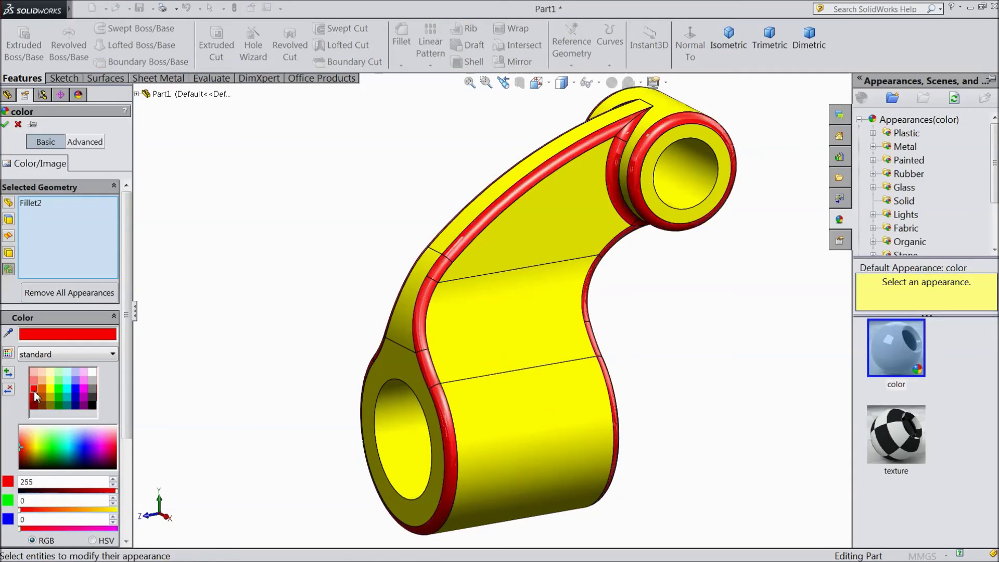
left_click(5, 125)
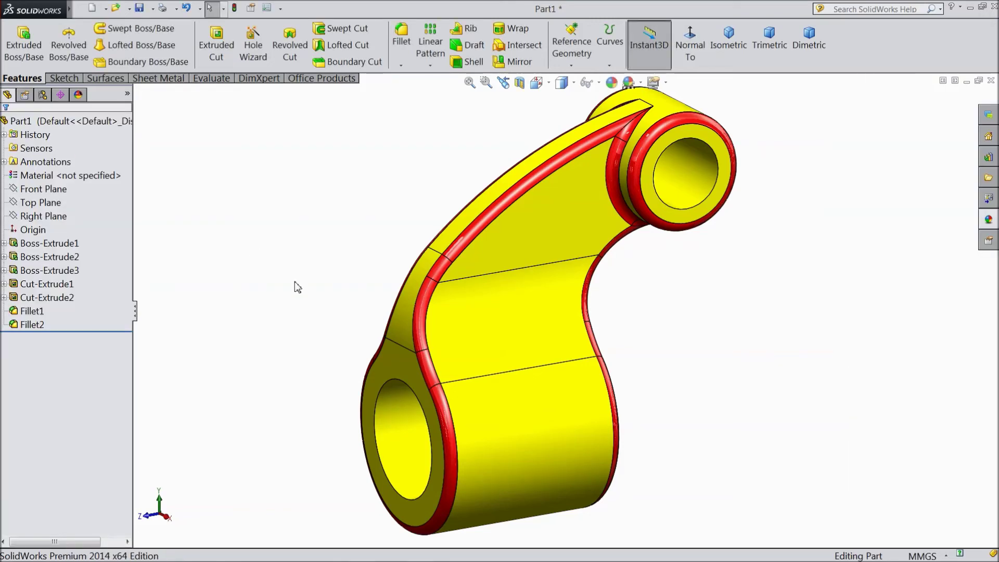
- Start a sketch on the large cylinder's end face and view it straight on
middle_click_drag(283, 317, 336, 348)
left_click(418, 370)
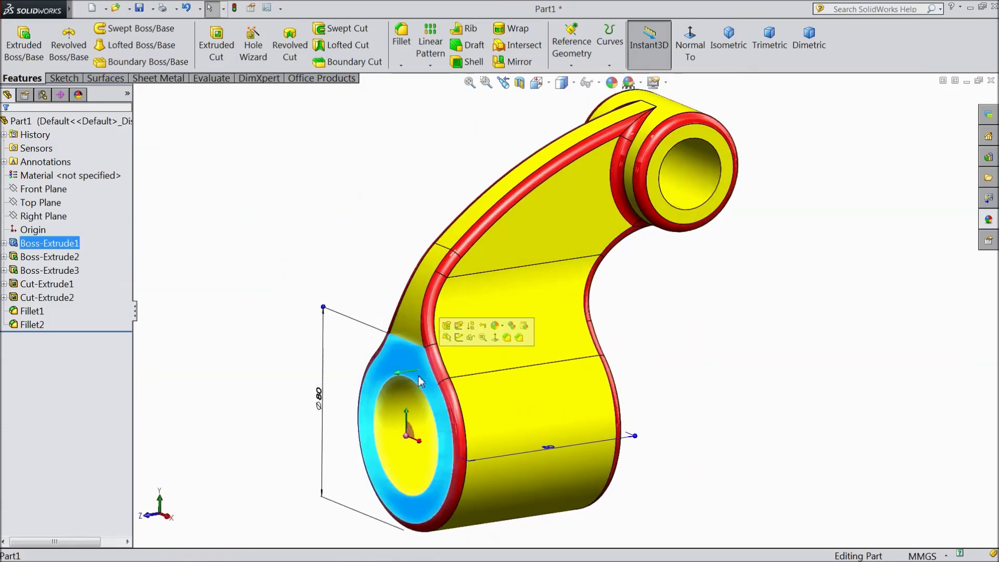
left_click(460, 339)
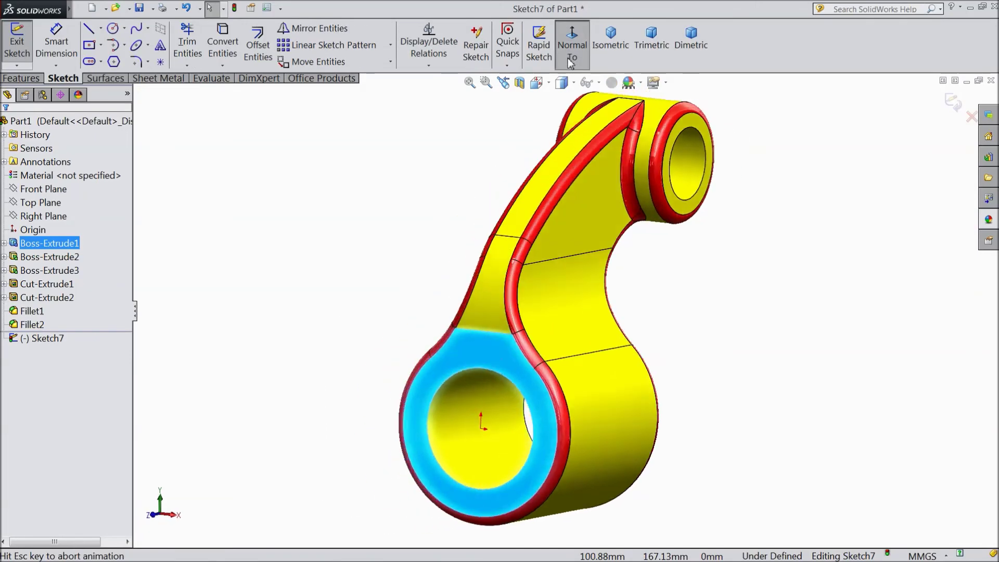
left_click(101, 47)
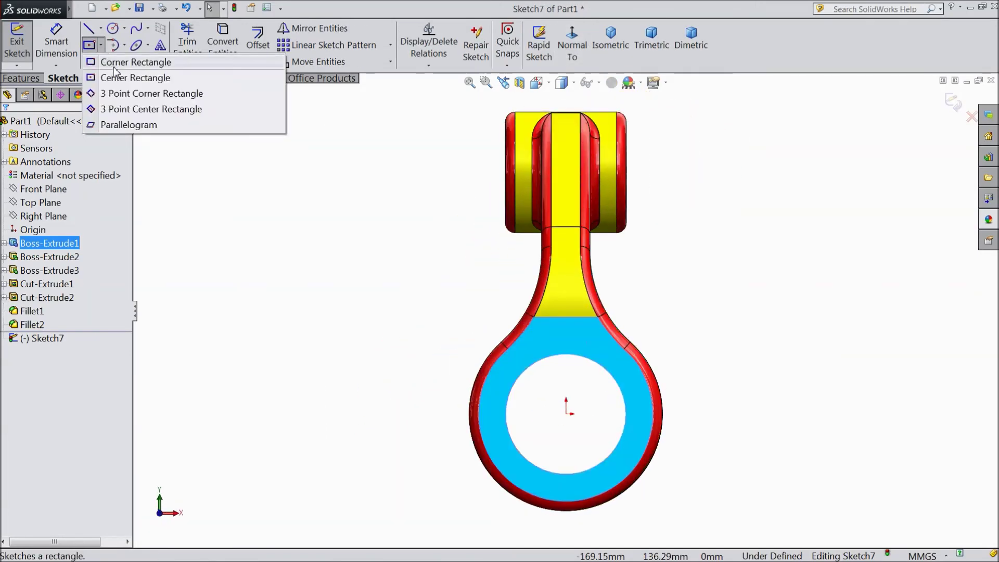
left_click(114, 62)
scroll(580, 471, "down", 2)
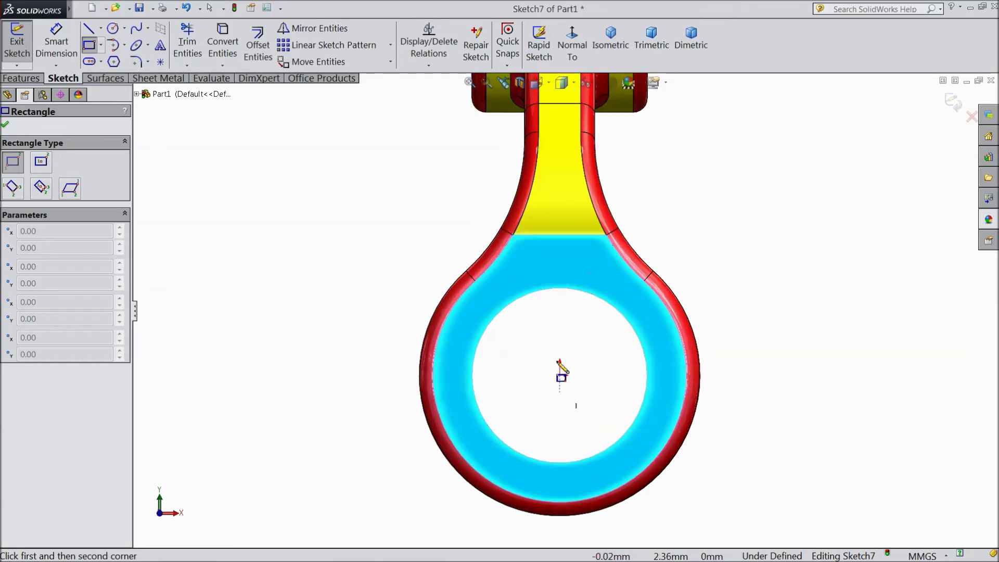
left_click_drag(533, 267, 548, 274)
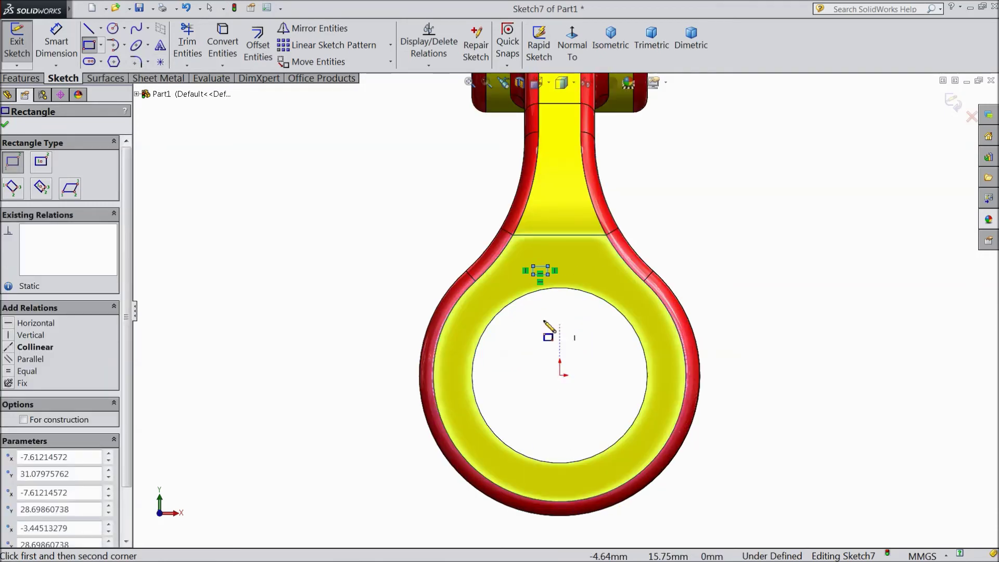
scroll(594, 303, "down", 2)
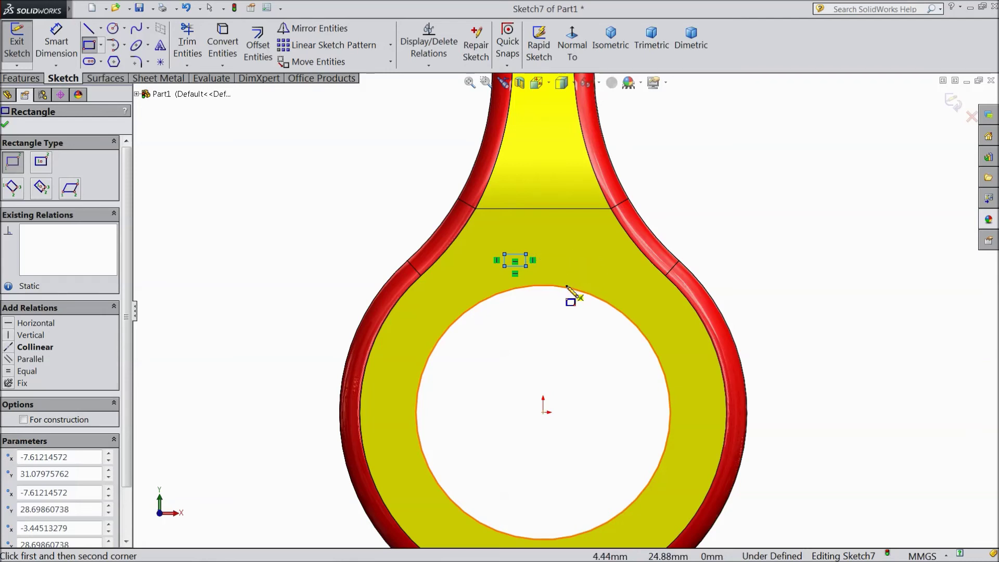
key("ctrl+z")
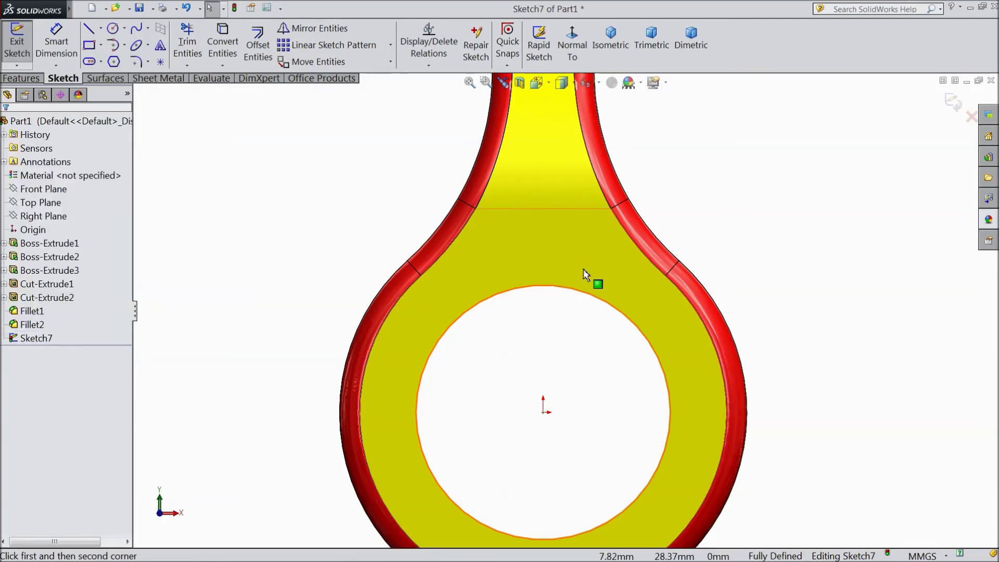
- Sketch a corner rectangle about 15 mm wide and 27 mm high across the upper edge of the large bore
left_click(89, 45)
mouse_move(583, 255)
left_mouse_down()
mouse_move(508, 399)
mouse_move(505, 392)
left_mouse_up()
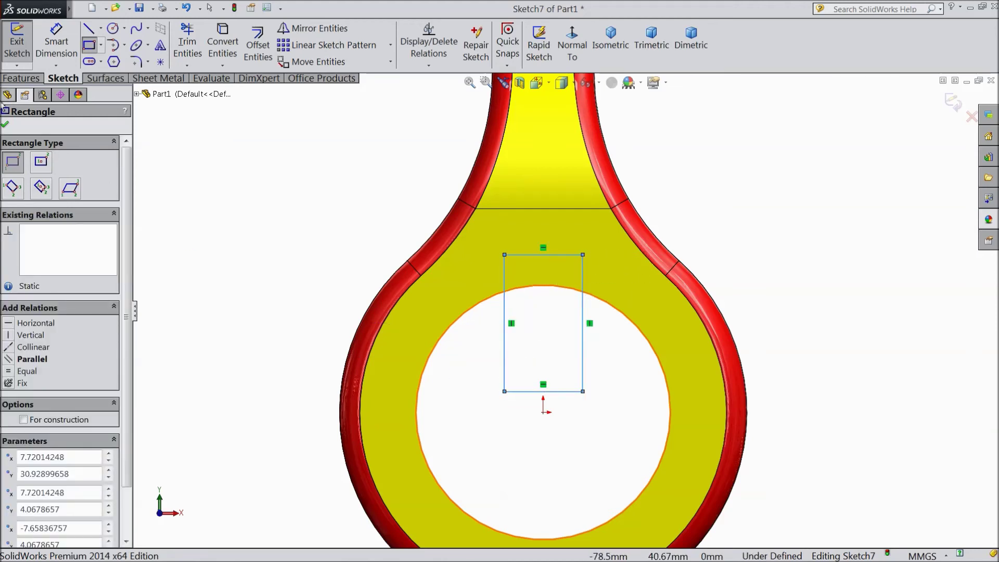
left_click(5, 124)
- Dimension the width of the rectangle over the large bore at 14 mm
left_click(56, 42)
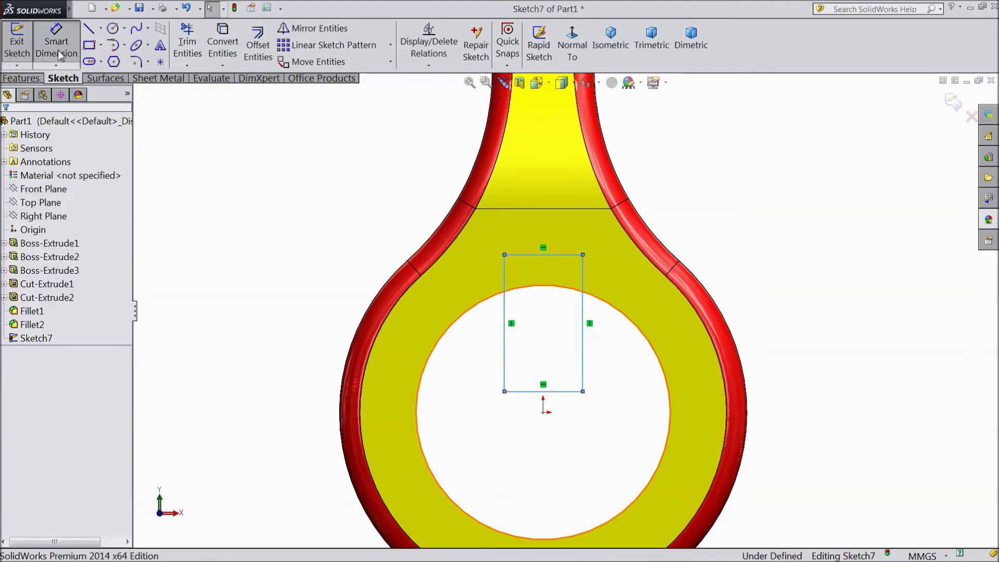
left_click(562, 255)
left_click(545, 234)
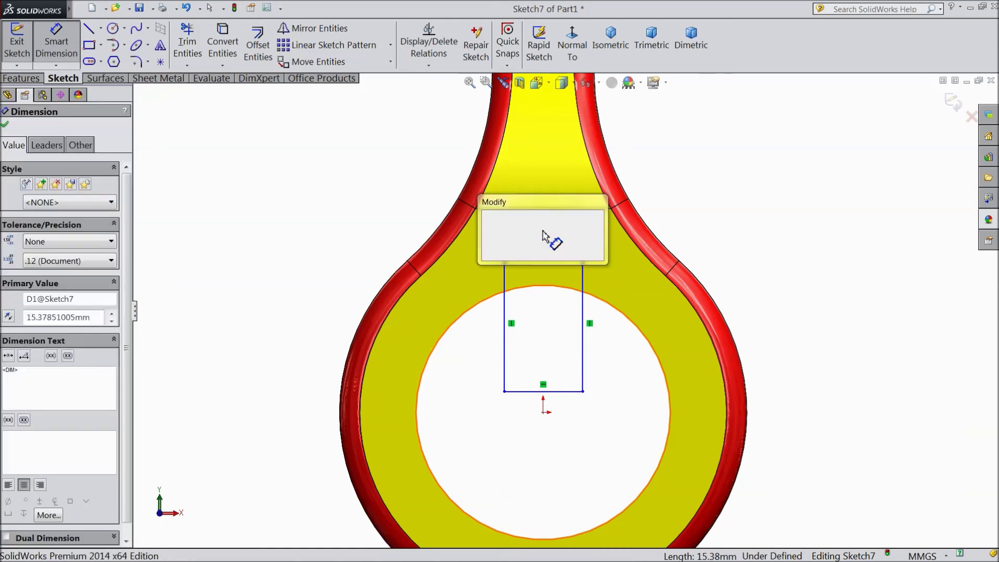
type("14")
key("Return")
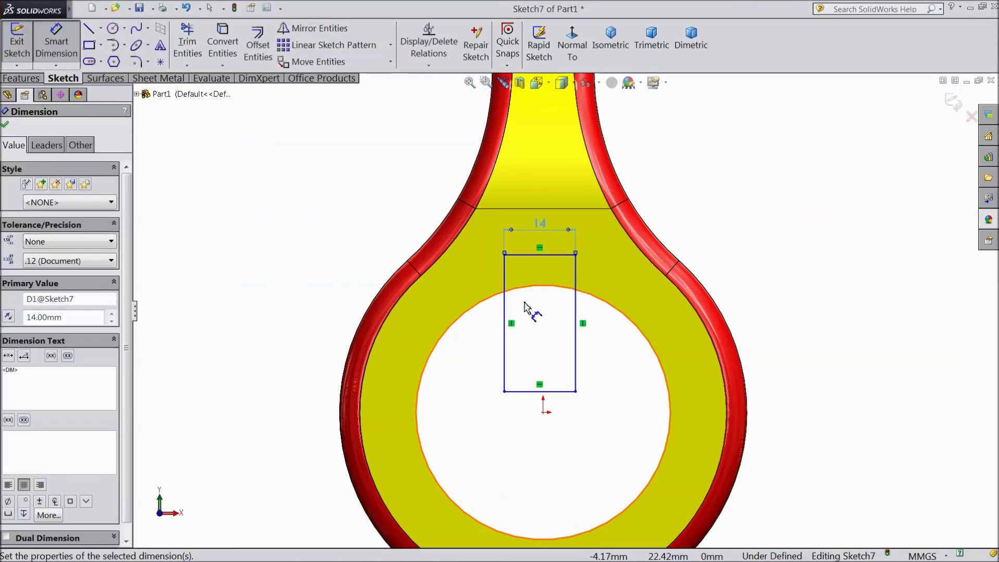
left_click(543, 255)
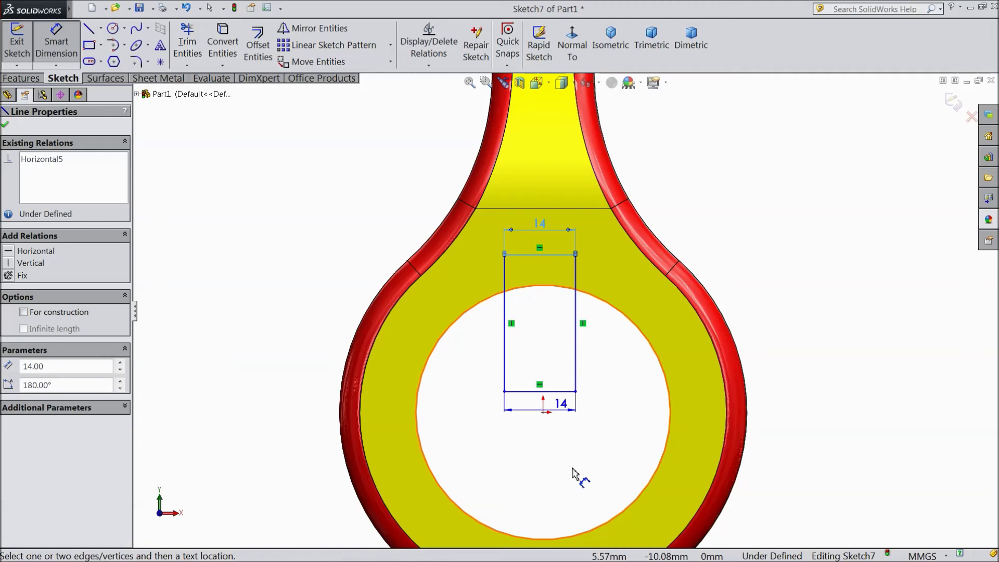
left_click(582, 535)
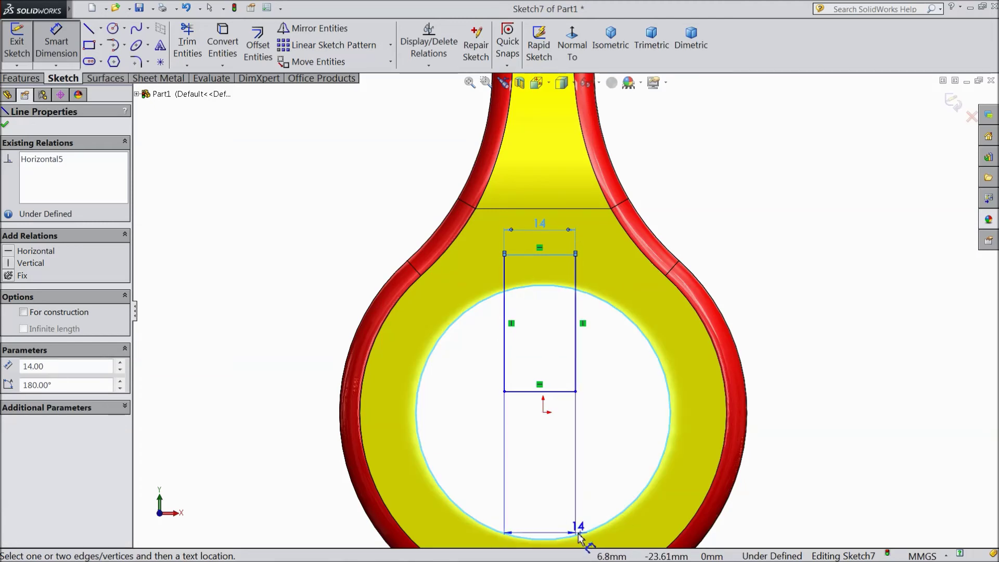
left_click(579, 530)
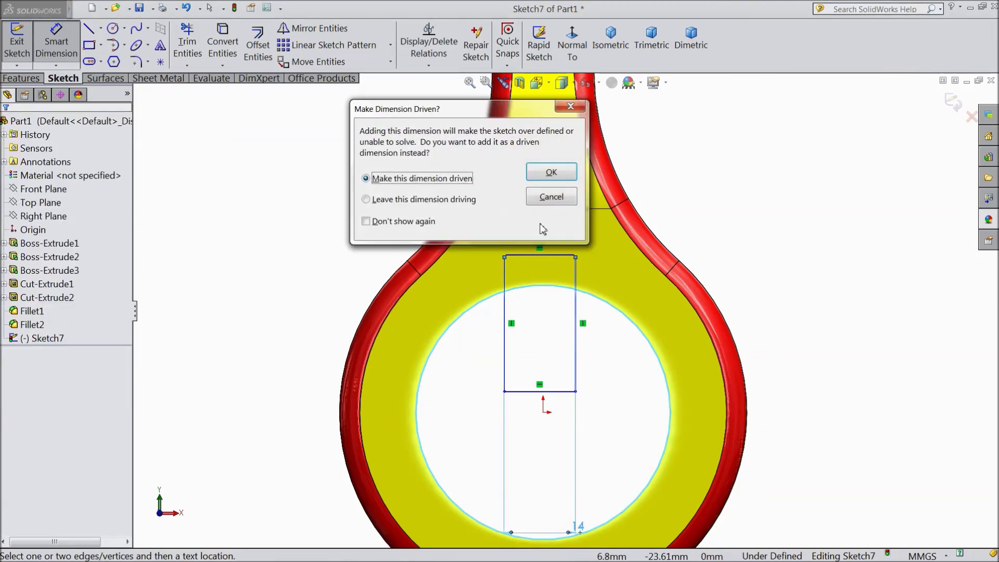
left_click(570, 107)
- Dimension the distance from the rectangle's upper edge to the lowest point of the large bore at 50 mm
scroll(551, 375, "up", 3)
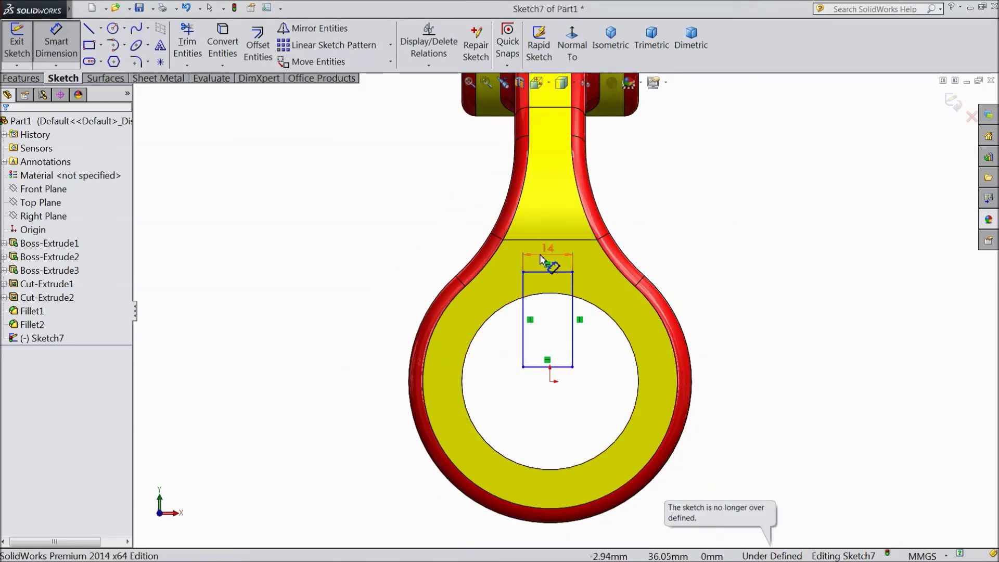
left_click(545, 273)
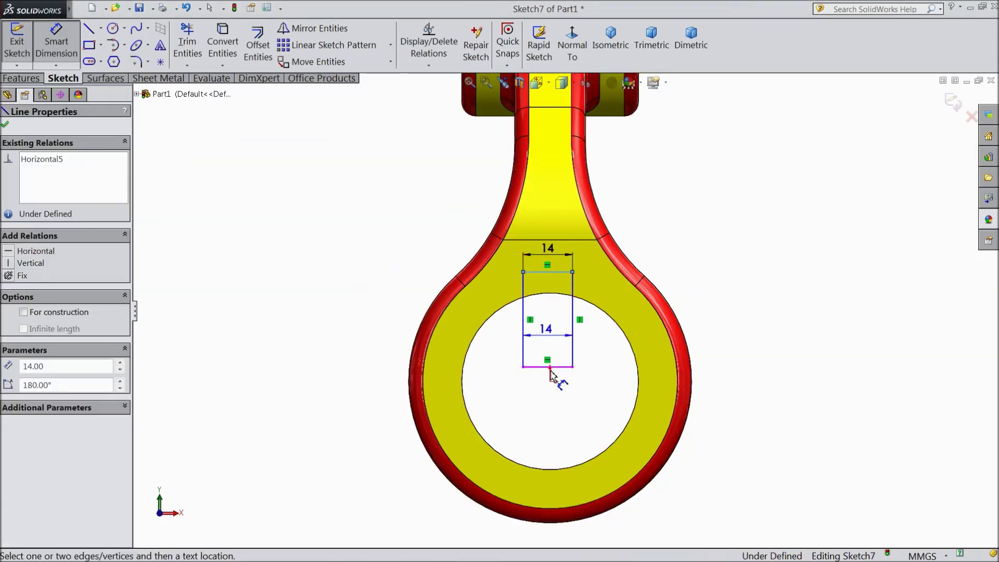
left_click(565, 471)
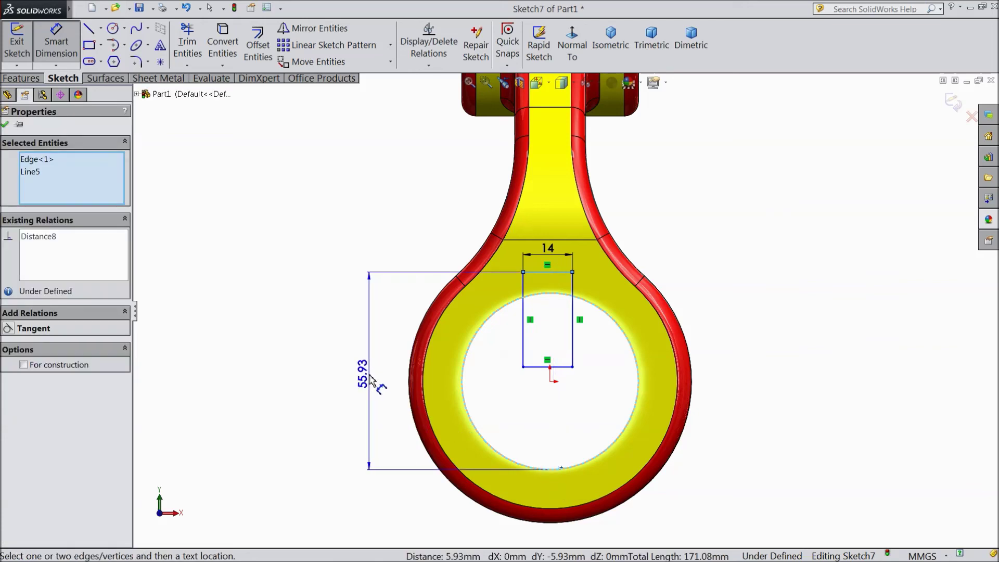
left_click(370, 380)
type("50")
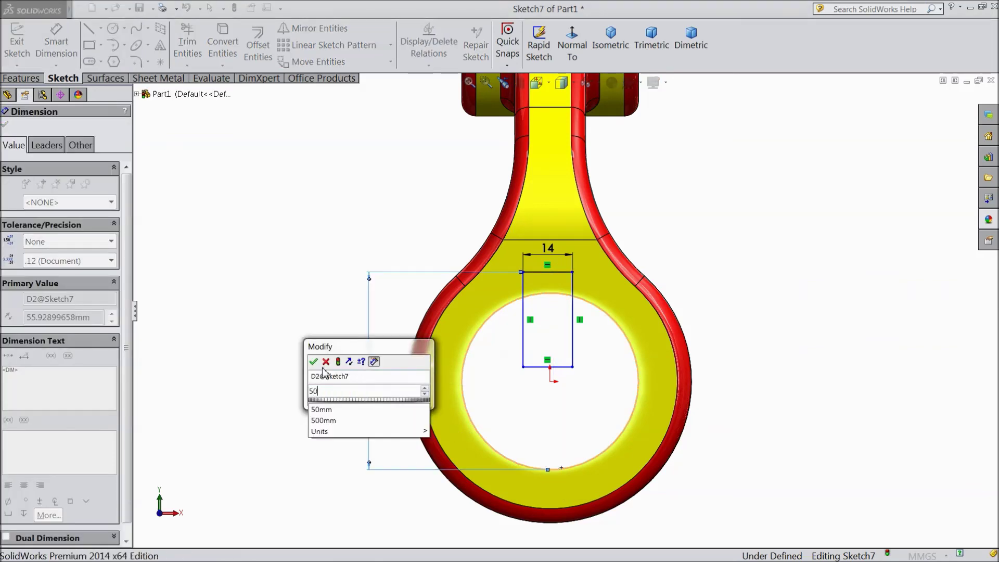
left_click(314, 361)
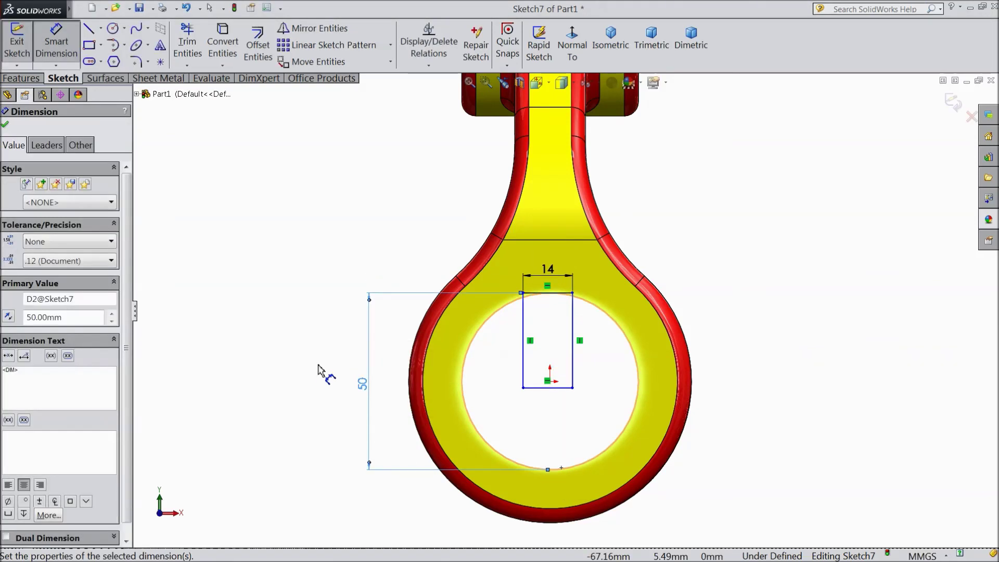
left_click(6, 125)
- Add a midpoint relation between the rectangle's lower line and the origin
scroll(579, 409, "down", 5)
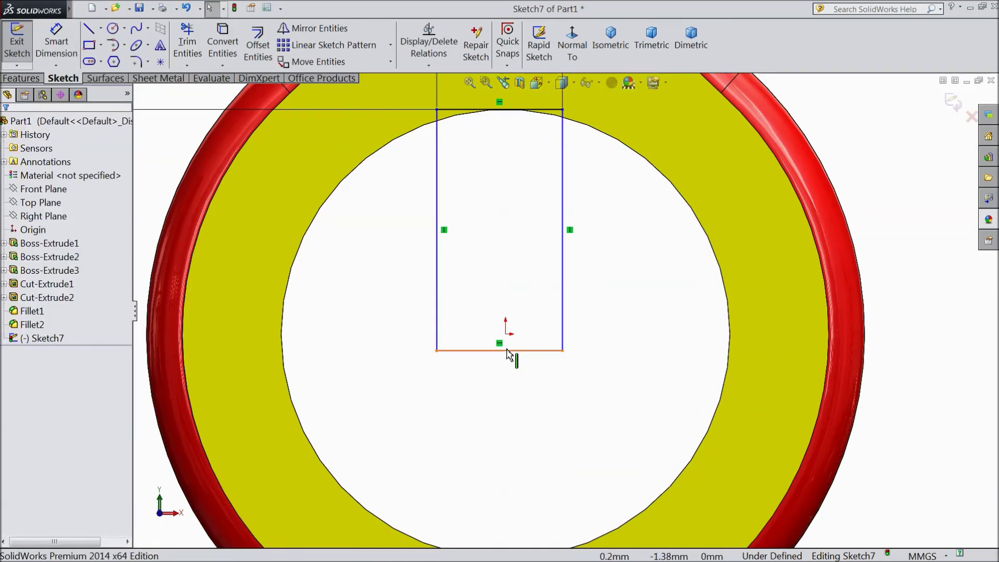
left_click(506, 336)
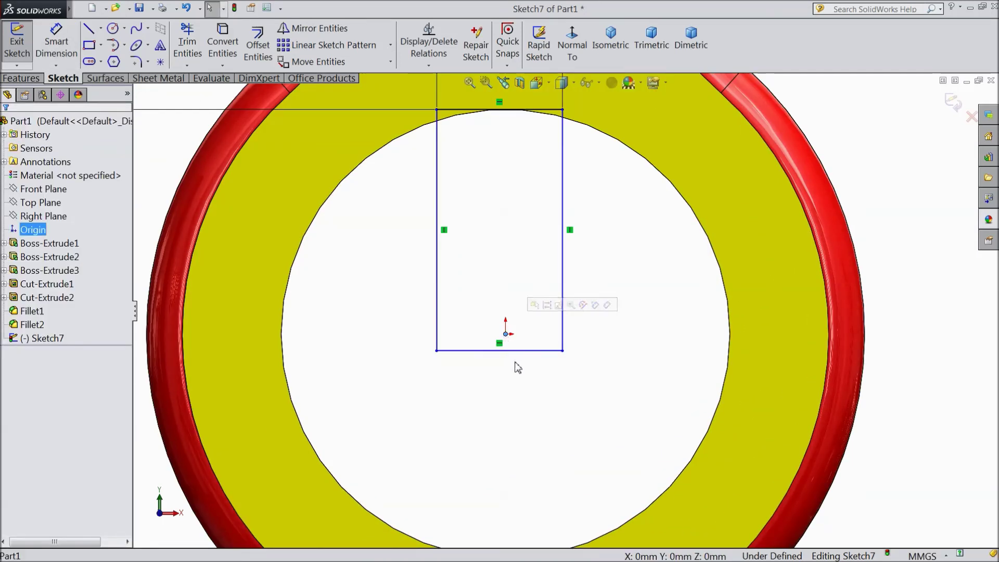
left_click(515, 352, "ctrl")
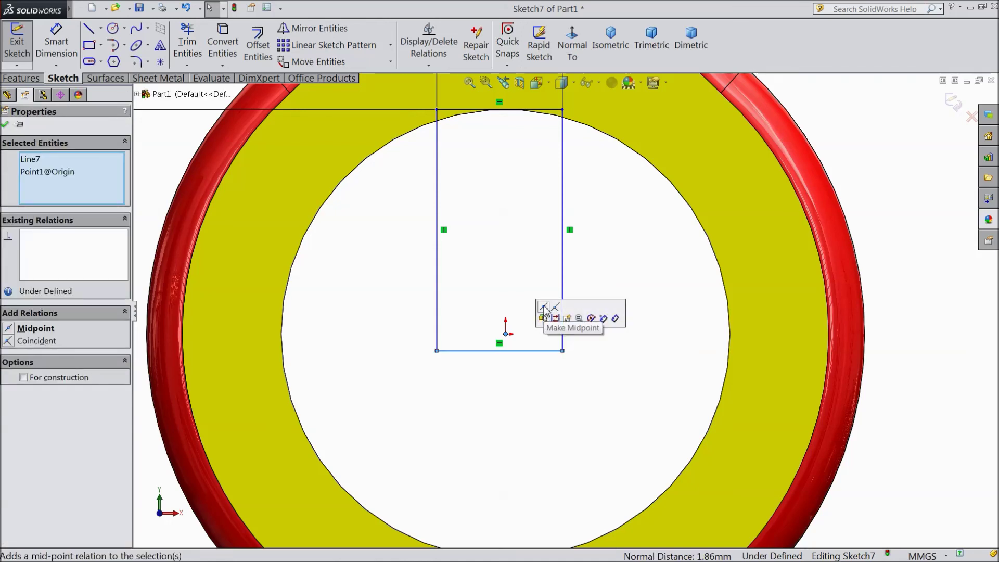
left_click(544, 308)
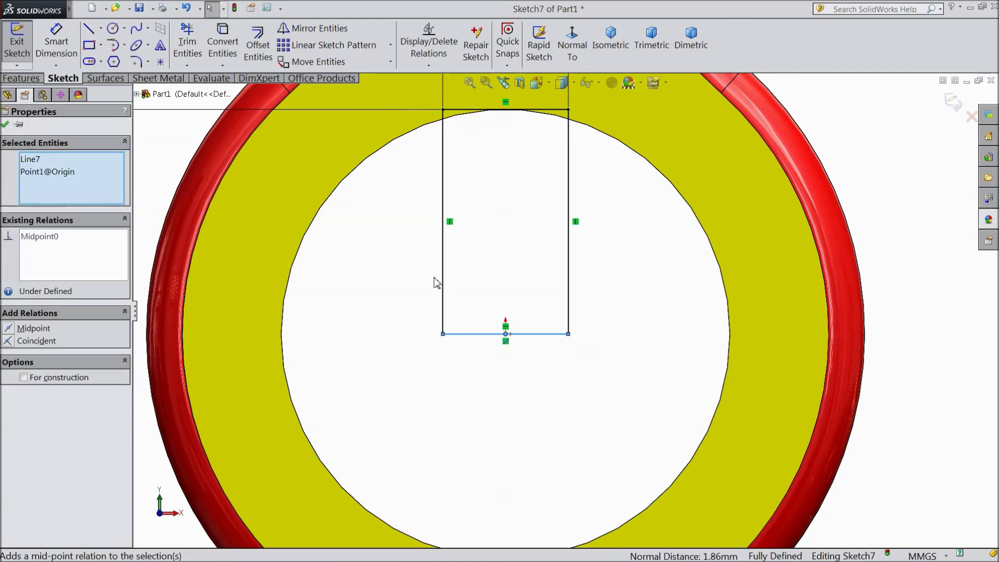
left_click(5, 124)
- Set the distance from the rectangle's upper edge to the lowest point of the bore to 55 mm
scroll(305, 251, "up", 2)
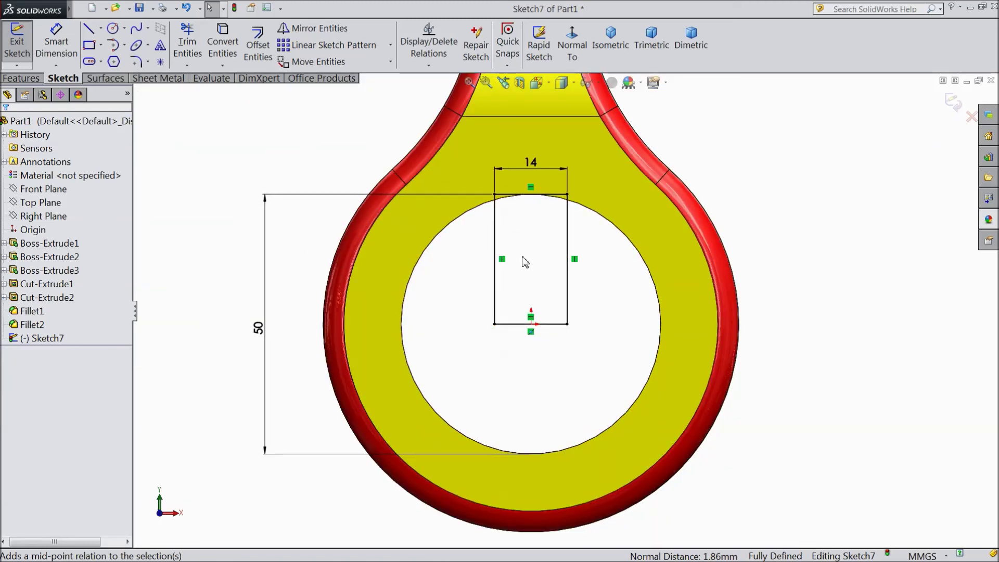
left_click(260, 329)
double_click(259, 329)
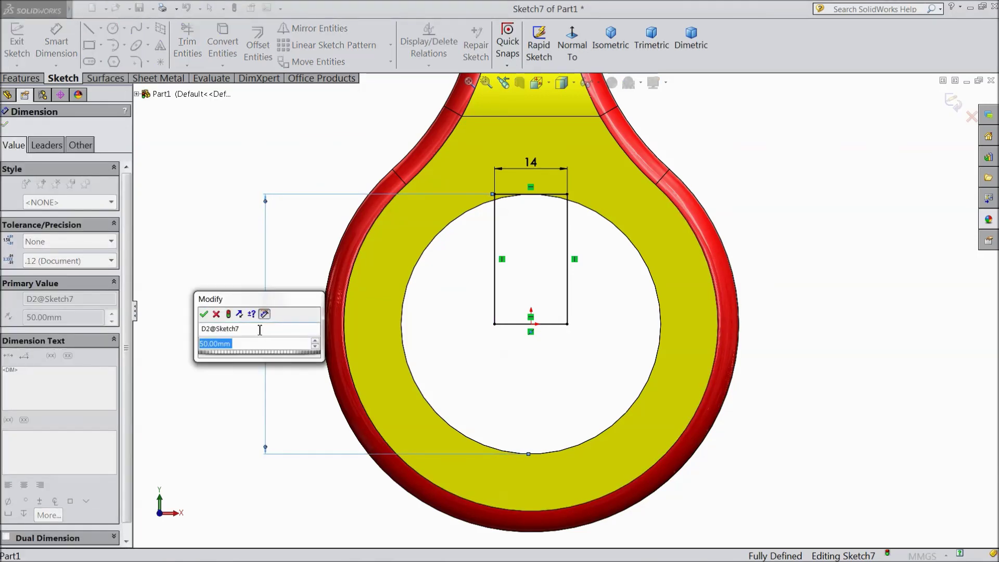
type("55")
key("Return")
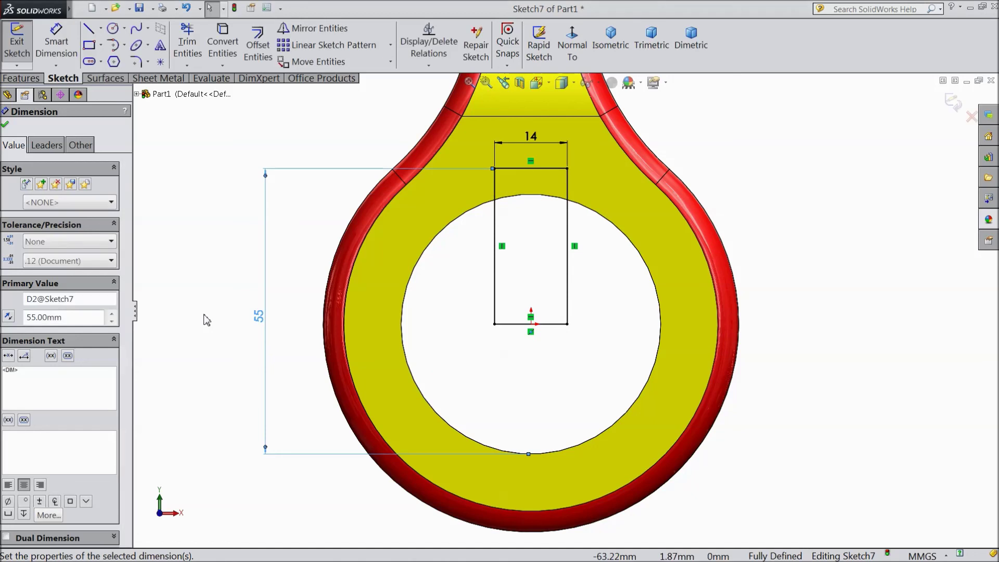
left_click(4, 125)
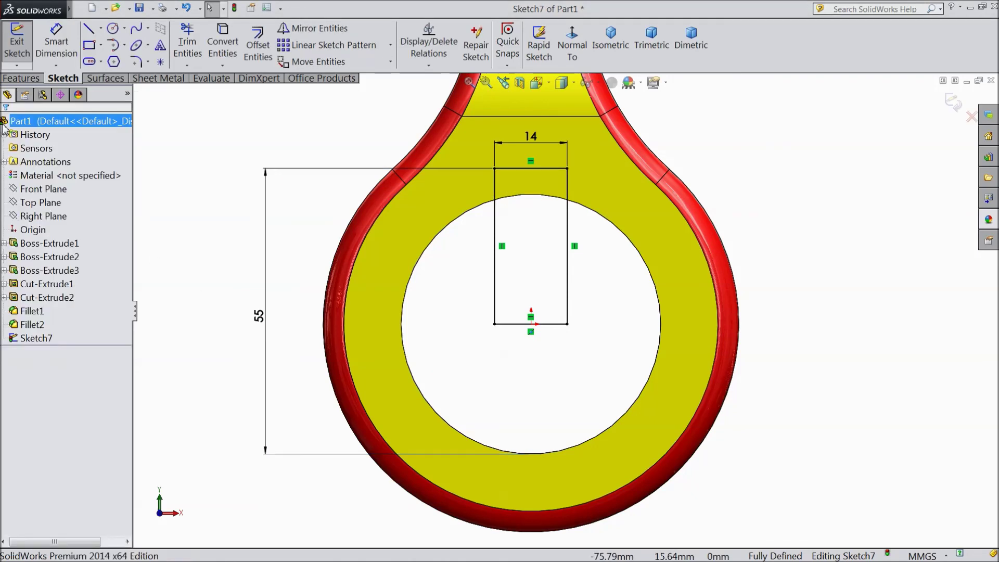
- Cut the keyway rectangle through the large cylinder with an Extruded Cut set to Through All
left_click(21, 78)
left_click(225, 51)
left_click(68, 198)
left_click(43, 224)
scroll(383, 316, "up", 4)
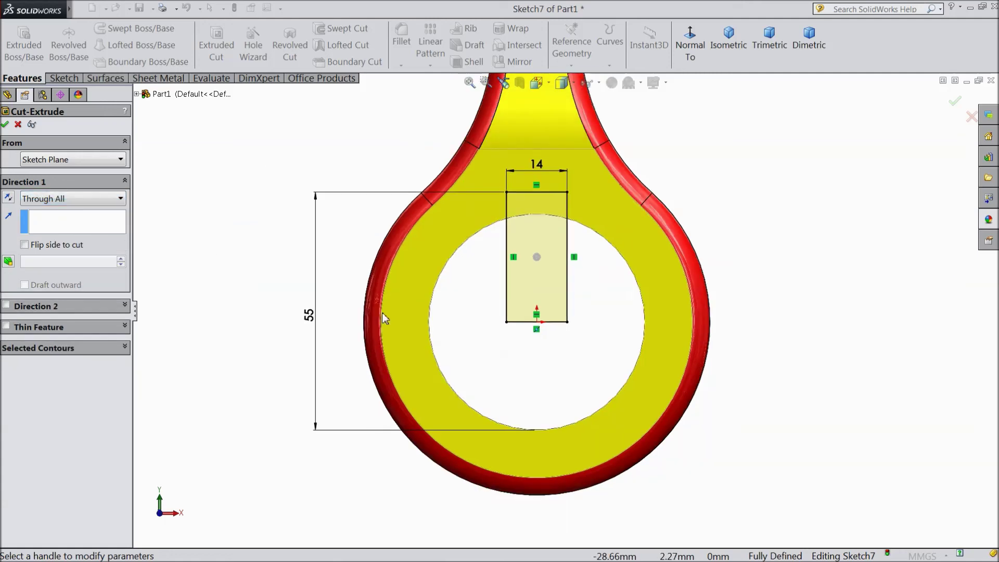
left_click(5, 125)
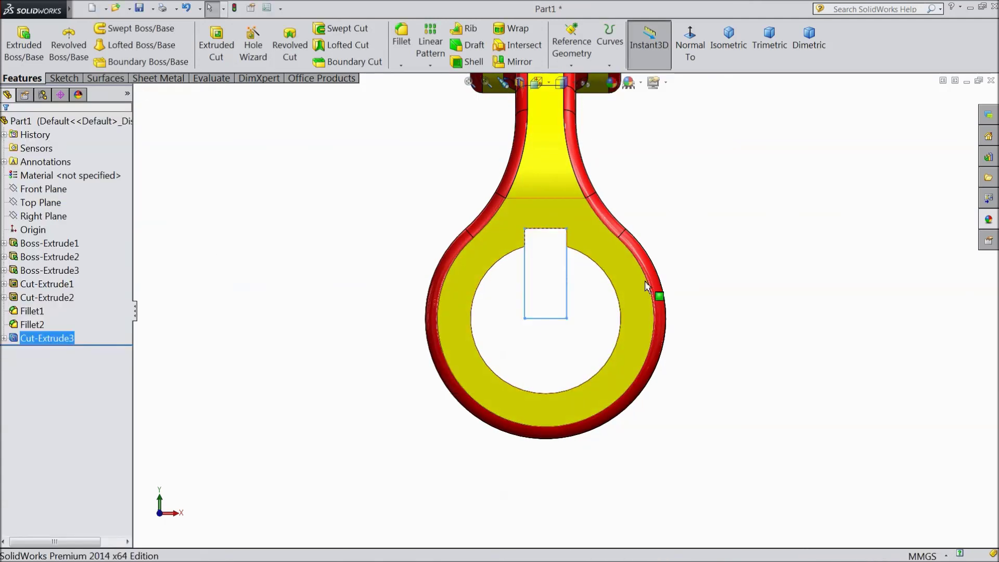
middle_click_drag(702, 265, 711, 167)
scroll(726, 235, "up", 3)
mouse_move(686, 374)
middle_mouse_down()
mouse_move(458, 297)
mouse_move(618, 313)
mouse_move(705, 299)
mouse_move(676, 177)
mouse_move(660, 319)
mouse_move(703, 357)
mouse_move(765, 367)
mouse_move(714, 370)
mouse_move(521, 323)
mouse_move(344, 310)
mouse_move(300, 276)
mouse_move(383, 285)
mouse_move(622, 278)
mouse_move(676, 252)
mouse_move(692, 140)
mouse_move(649, 312)
mouse_move(694, 301)
mouse_move(712, 345)
mouse_move(830, 335)
mouse_move(453, 208)
mouse_move(314, 229)
mouse_move(312, 213)
middle_mouse_up()
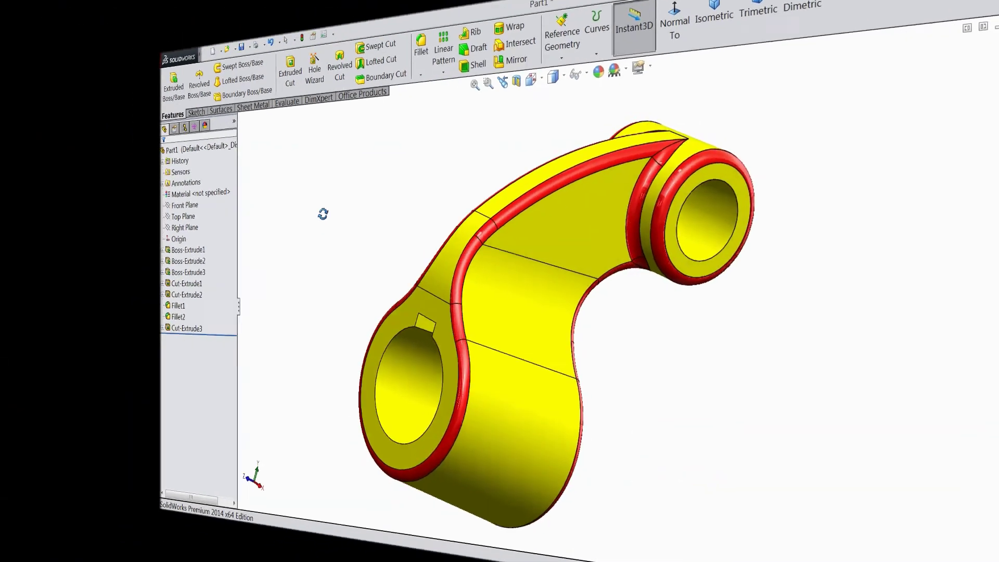